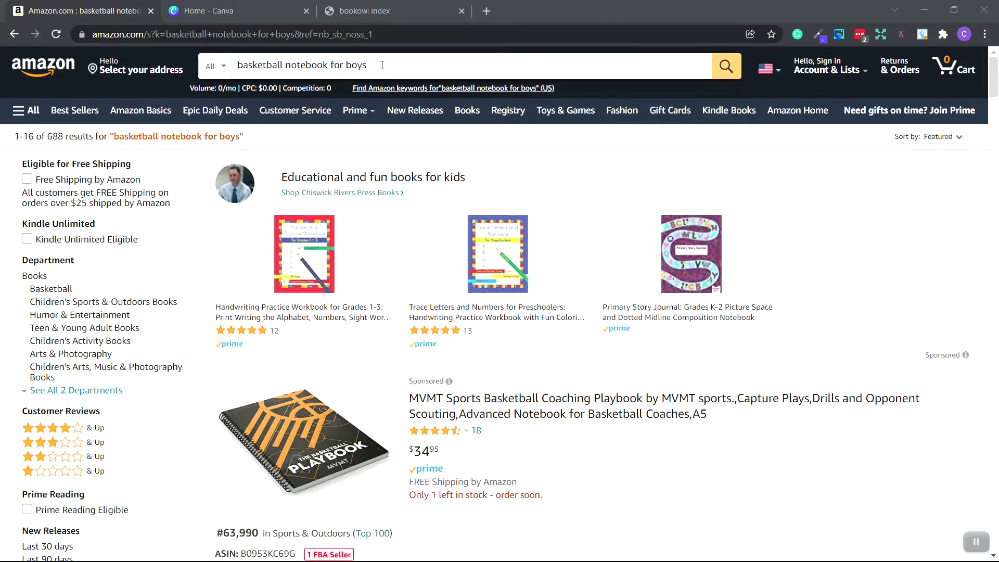
Request a bookow KDP cover template for a 6 × 9 paperback with 120 pages, consenting to email delivery
key(ctrl+shift+Tab)
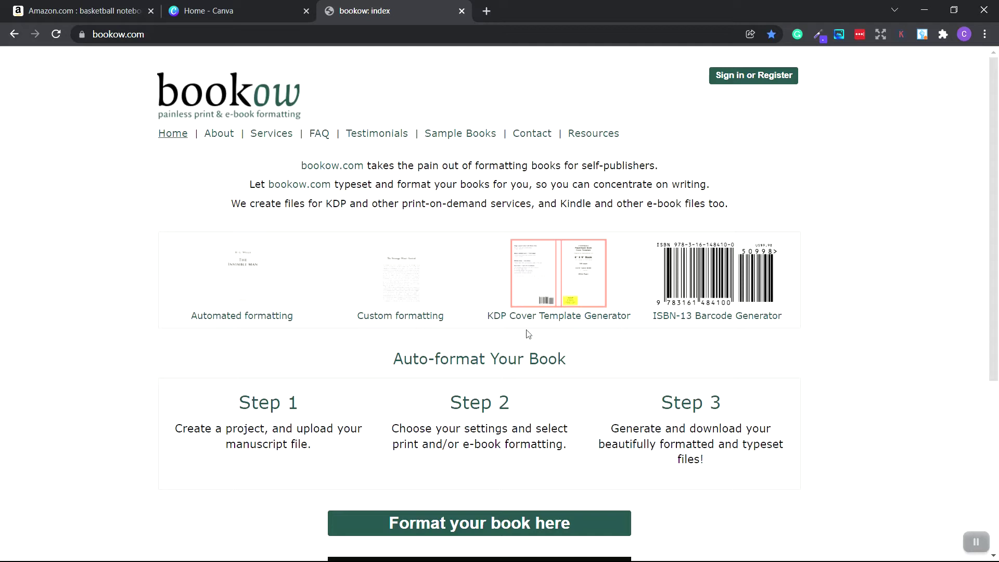
click(583, 281)
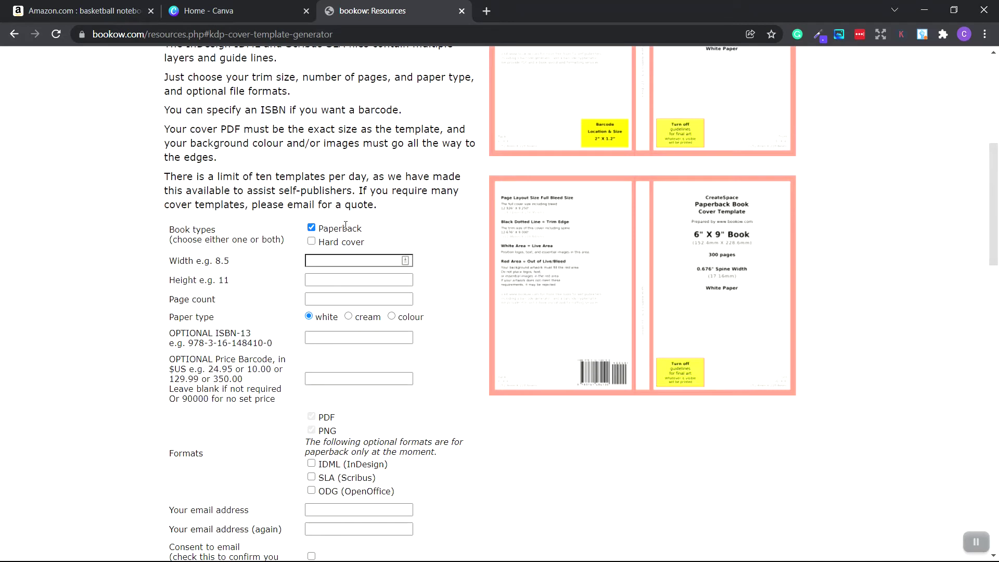
click(353, 260)
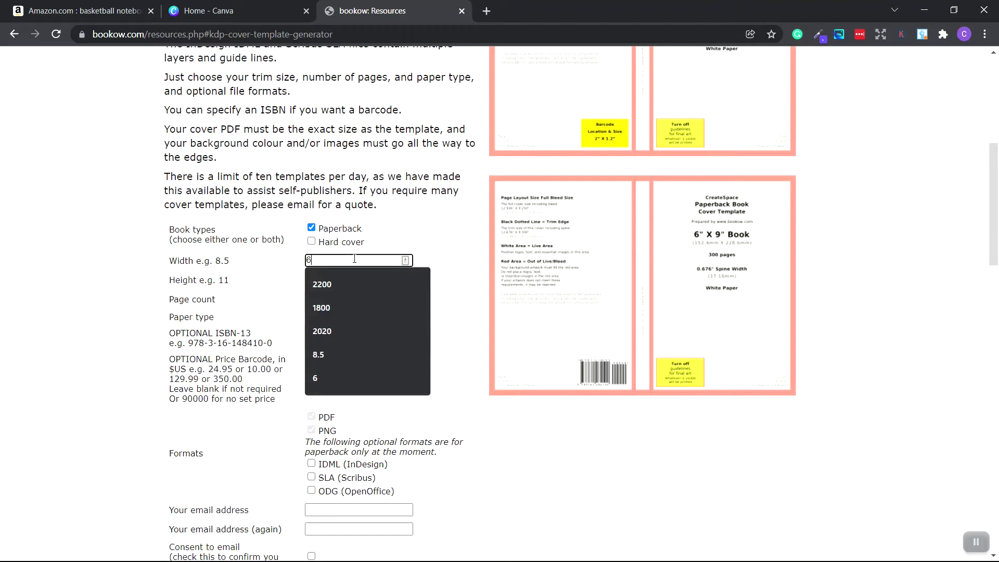
key(Tab)
text(9)
key(Tab)
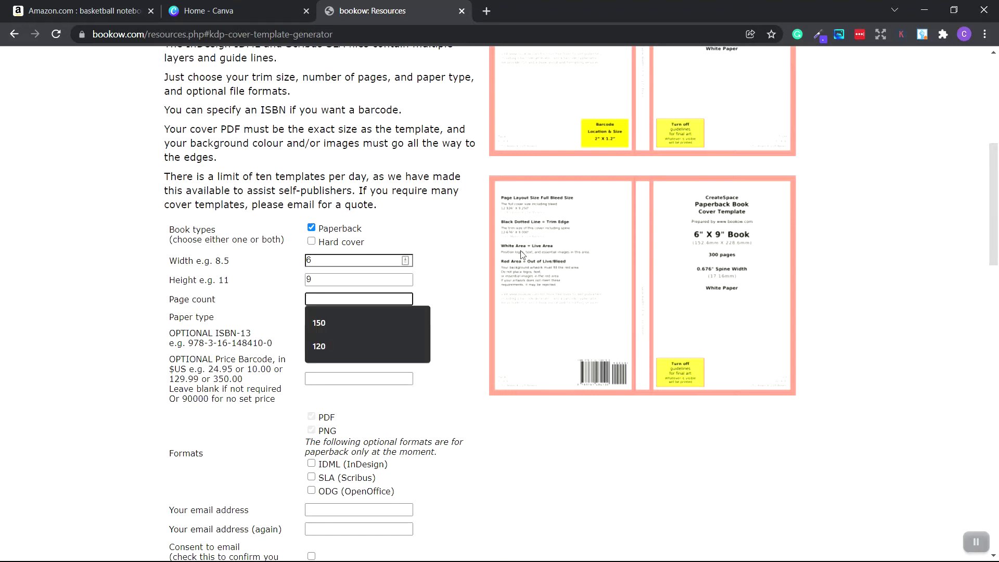
text(120)
scroll(455, 299, down, 1)
scroll(455, 299, down, 3)
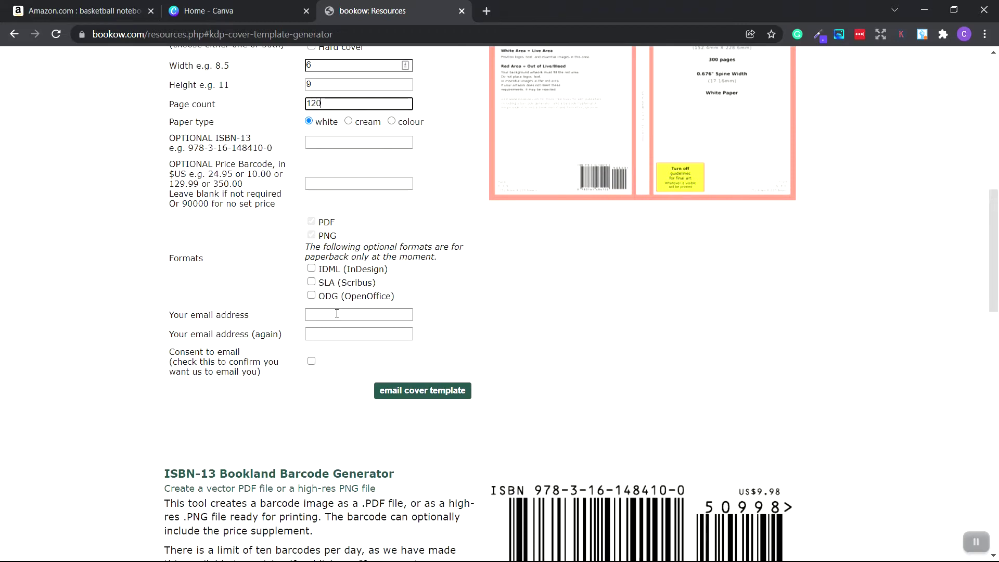
click(312, 363)
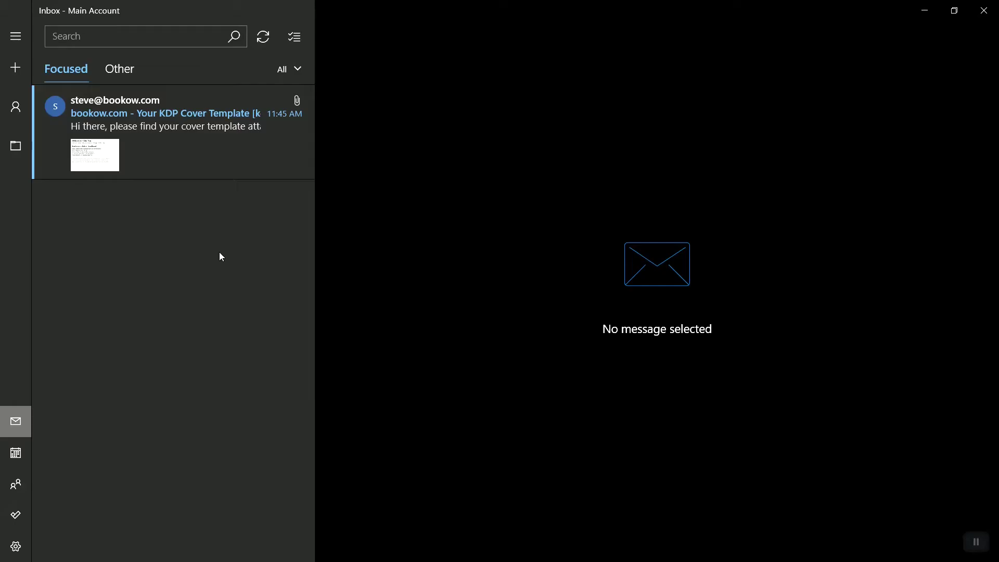
Save the bookow cover template PNG from the email into the Pictures folder
click(166, 120)
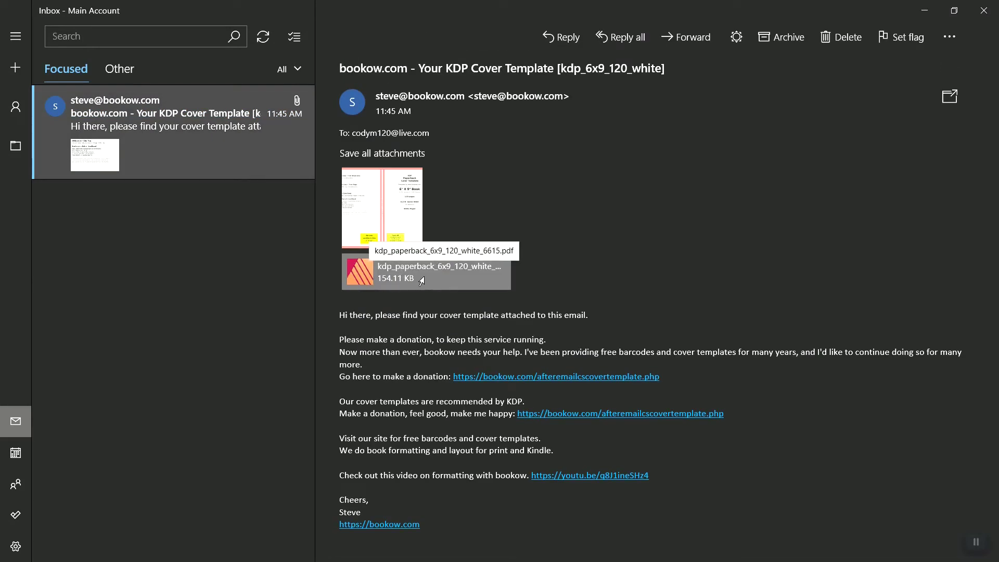
right_click(389, 204)
click(412, 239)
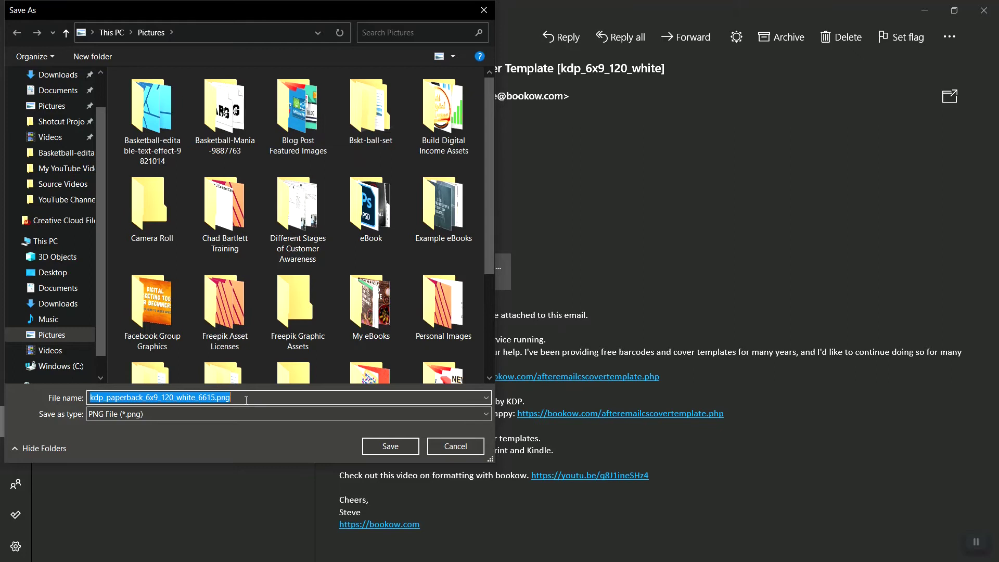
click(385, 448)
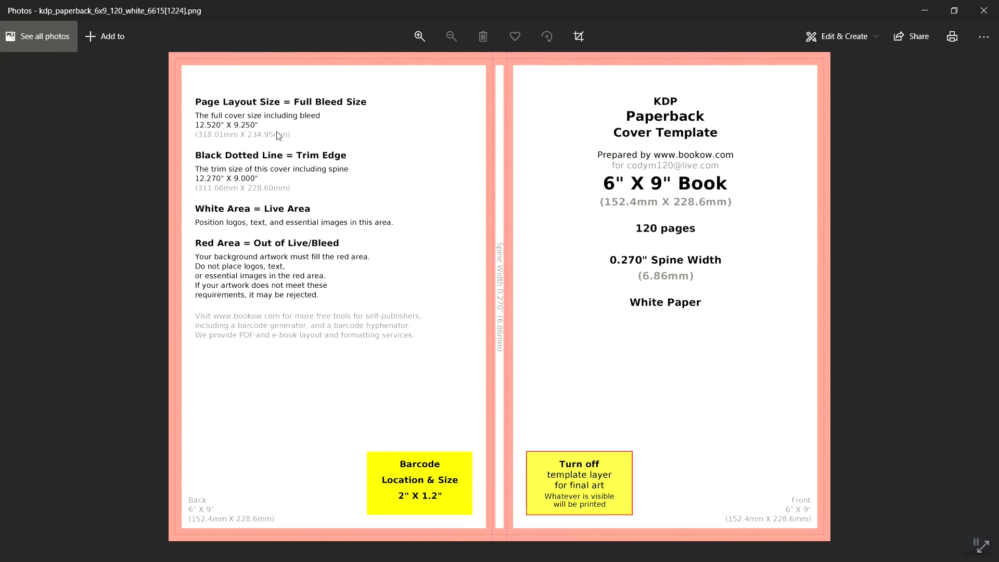
key(alt+Tab)
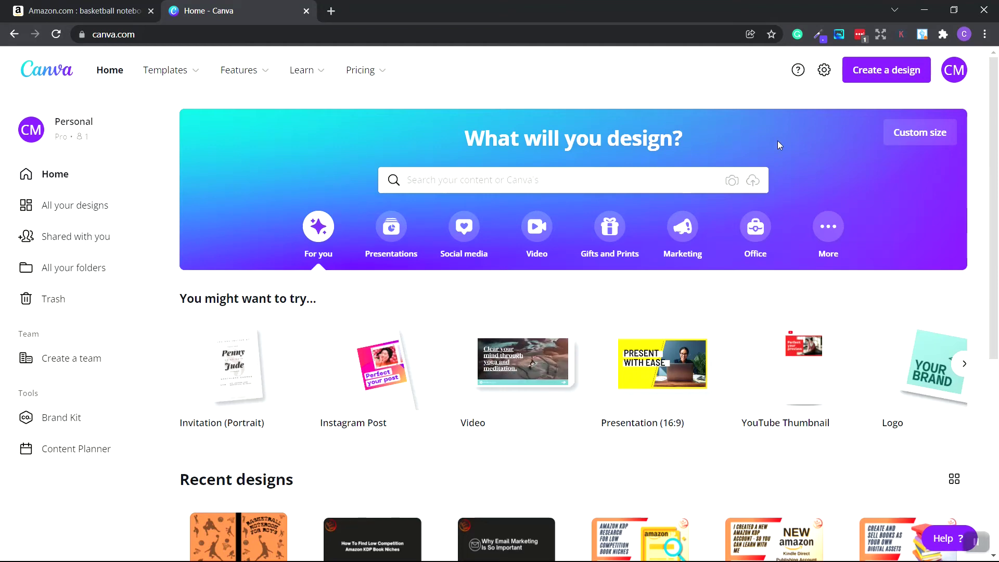
Create a Canva custom-size design of 12.520 × 9.250 inches, matching the template's full-bleed size
click(921, 139)
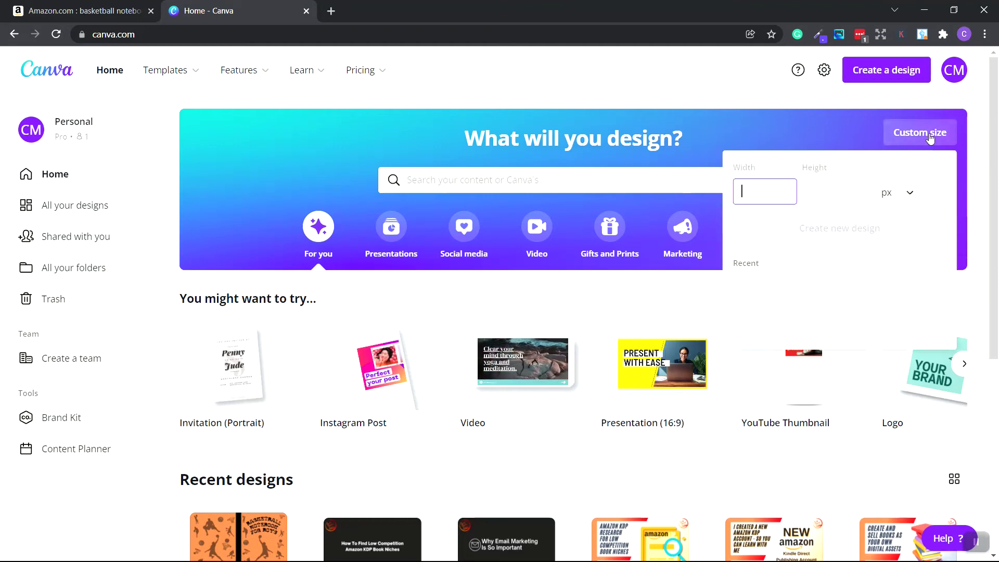
click(905, 191)
click(900, 223)
click(765, 192)
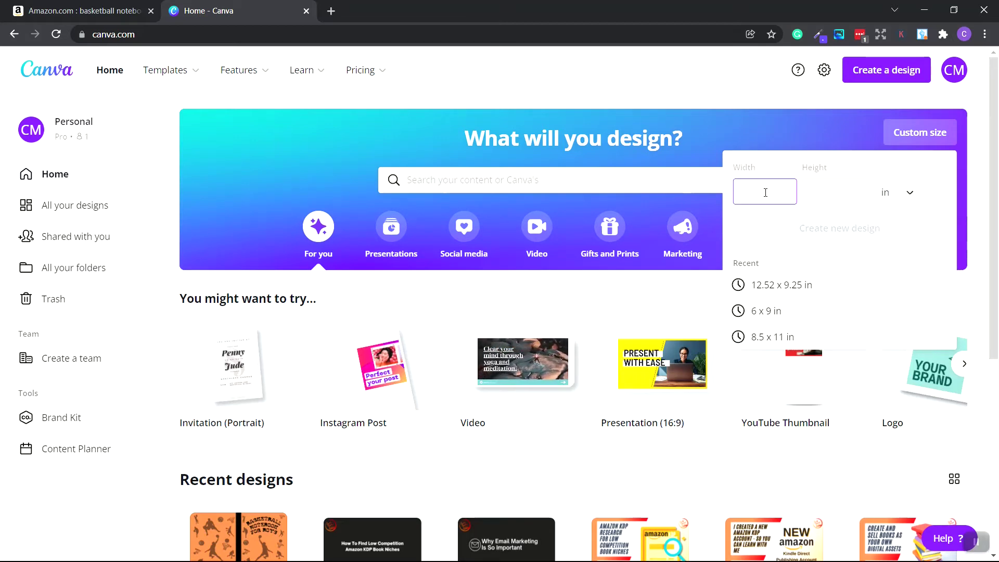
key(alt+Tab)
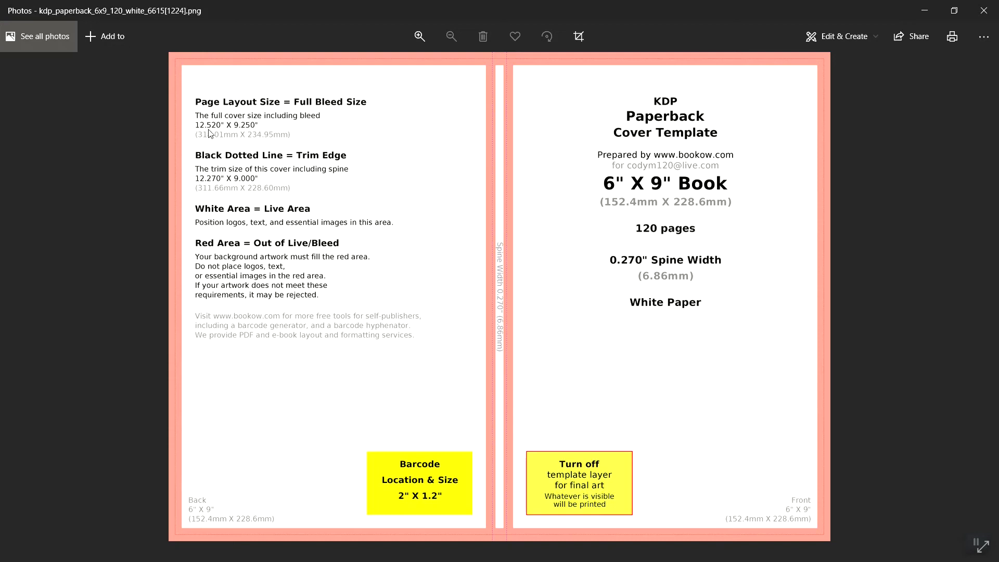
key(alt+Tab)
text(1)
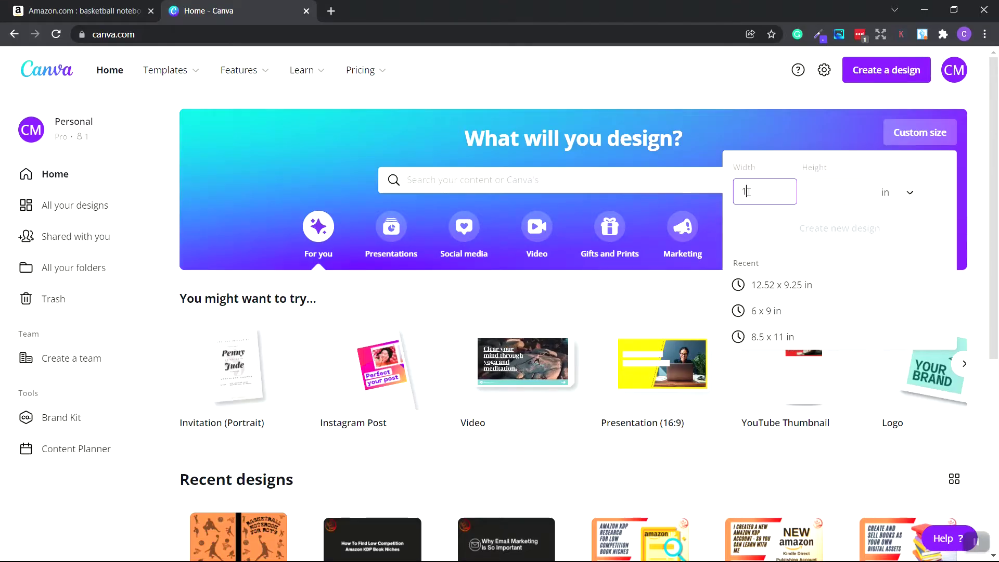
text(2.520)
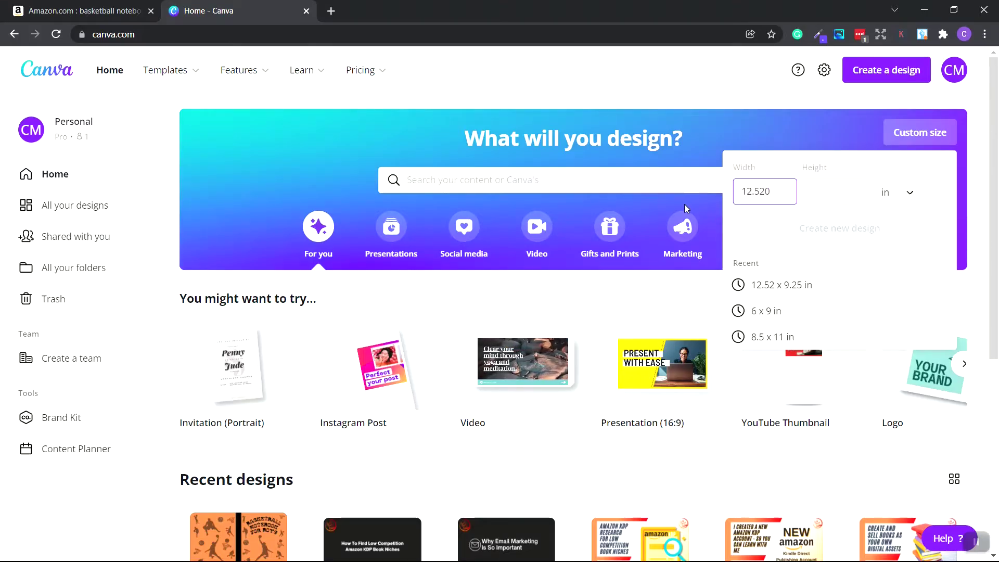
key(Tab)
text(9.250)
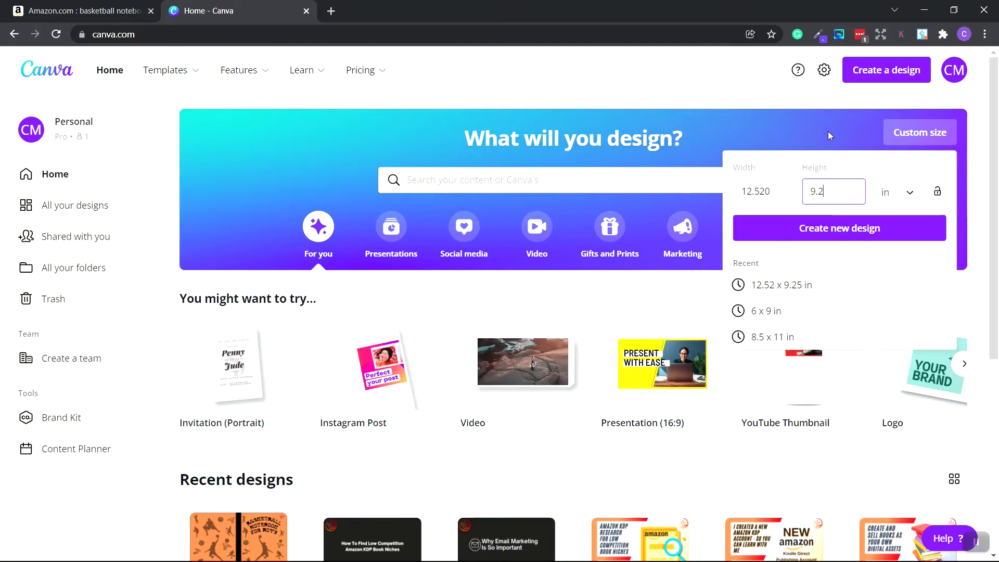
click(839, 232)
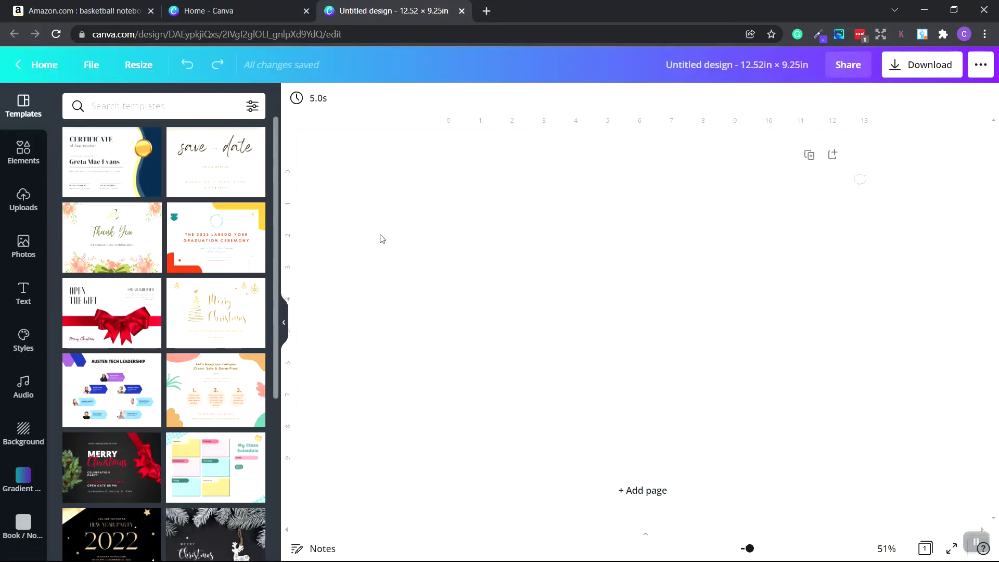
Rename the design to 'Basketball Notebook Cover' and save it
click(793, 58)
text(Basketball Notebook Cover)
key(Return)
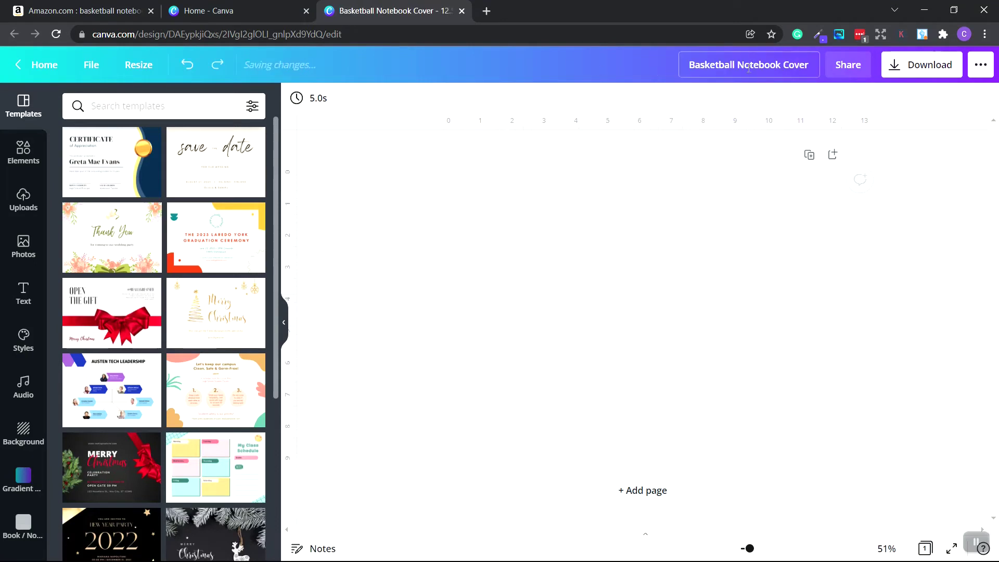
click(91, 64)
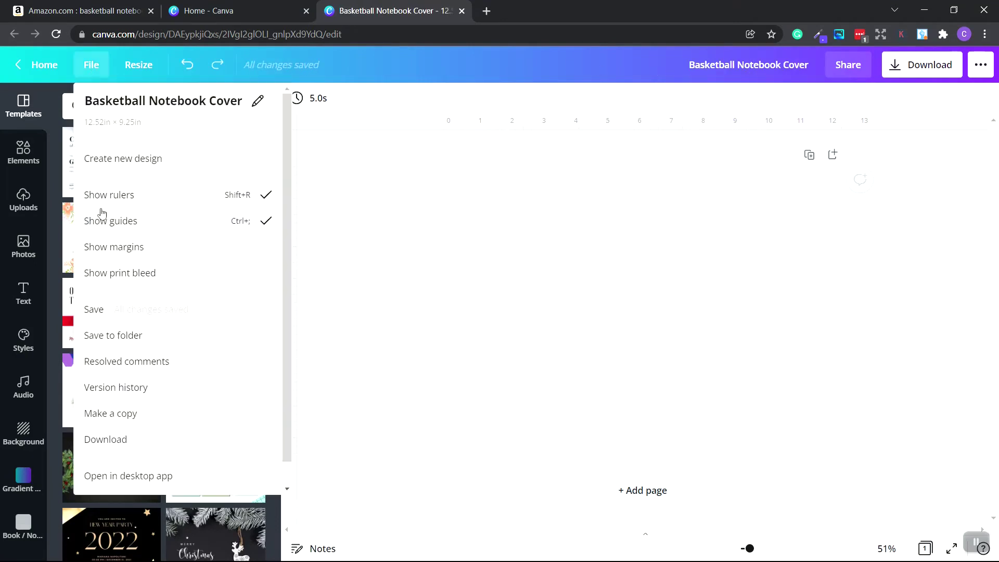
click(100, 312)
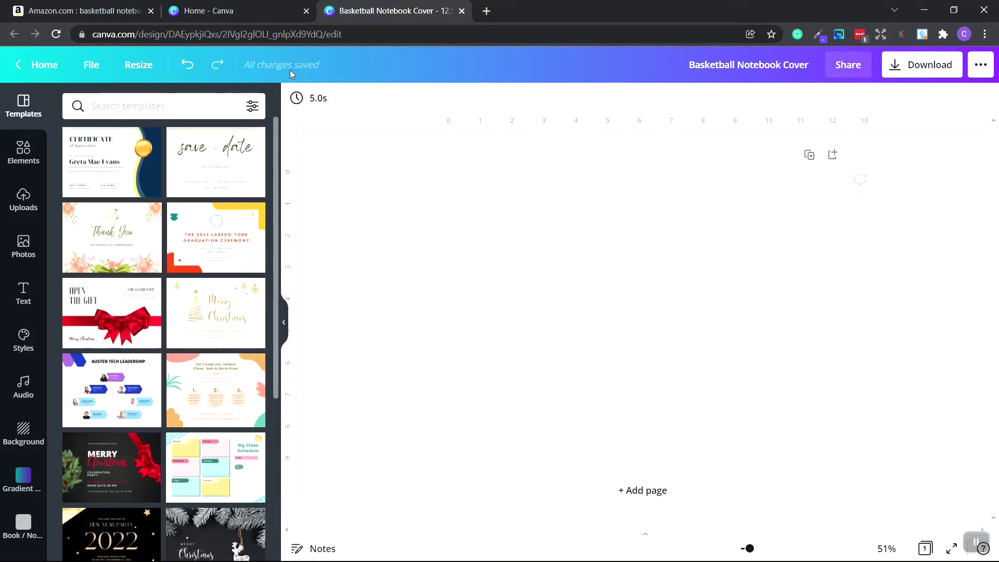
Place the uploaded cover template image so it fills the page, and lock it
click(23, 200)
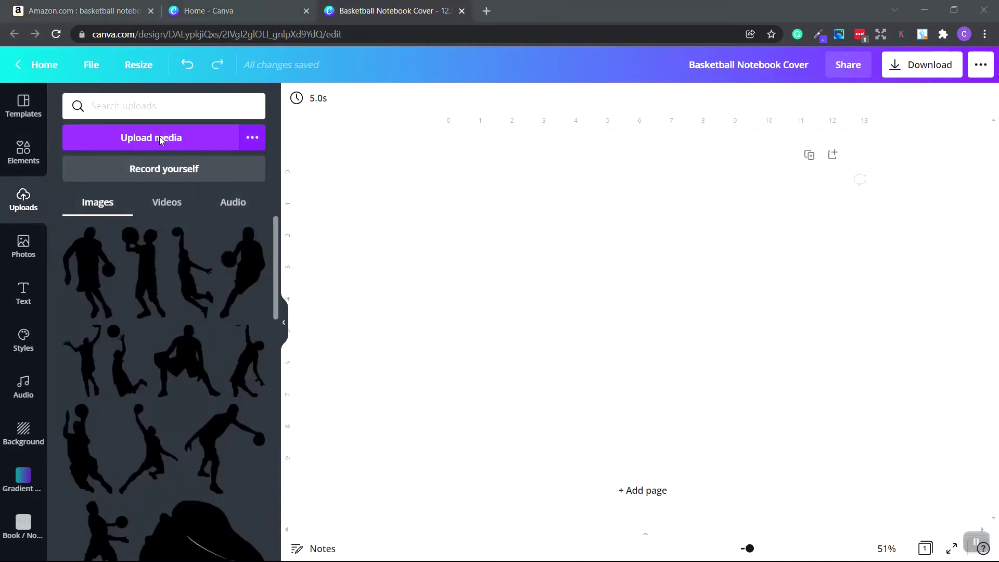
click(159, 136)
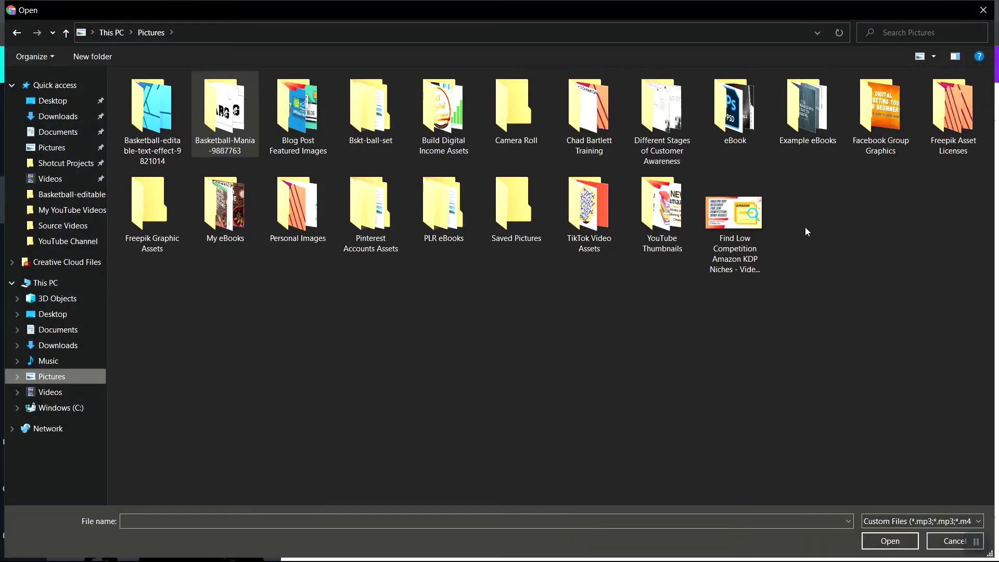
click(988, 9)
click(97, 267)
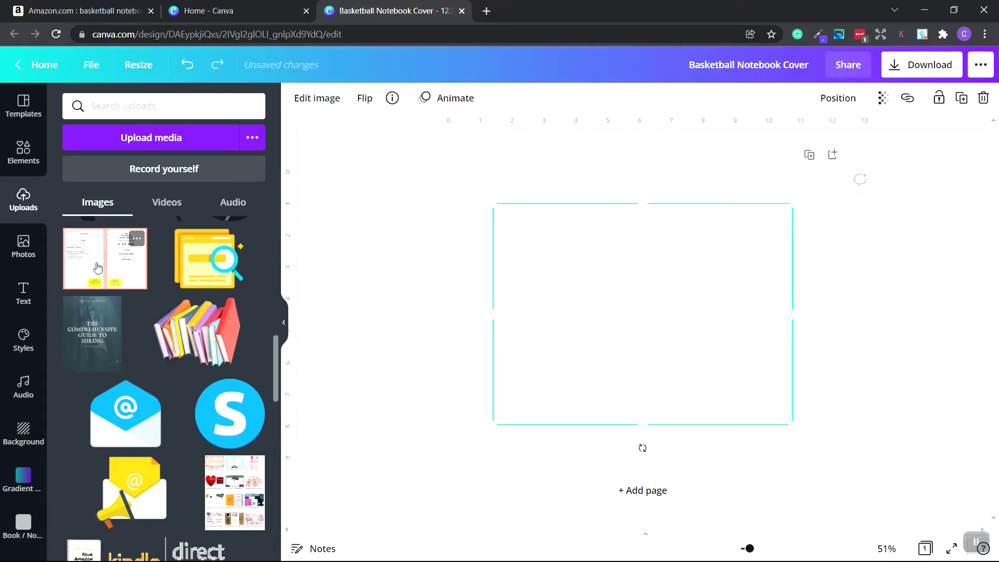
drag(678, 303, 632, 265)
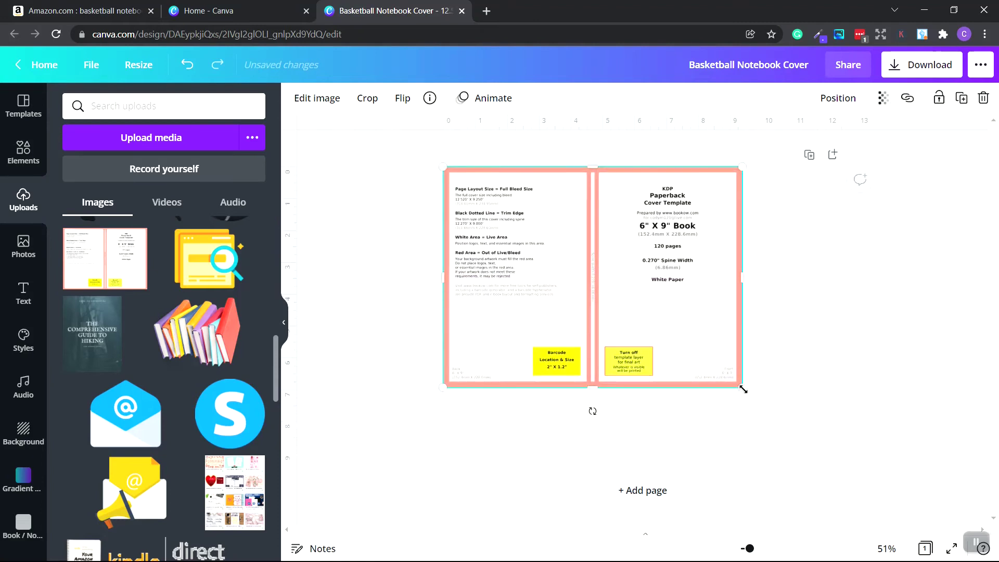
drag(743, 388, 840, 462)
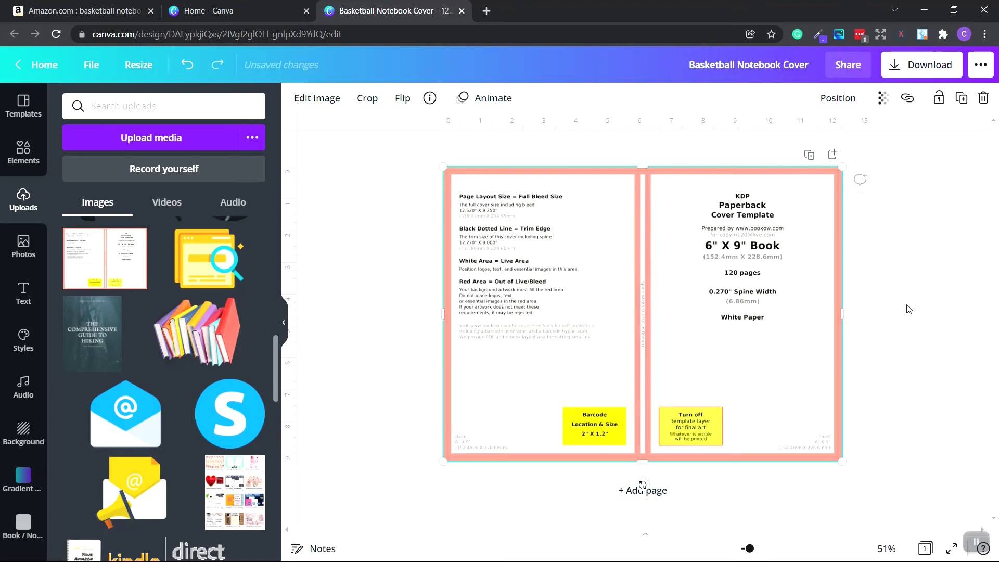
click(939, 102)
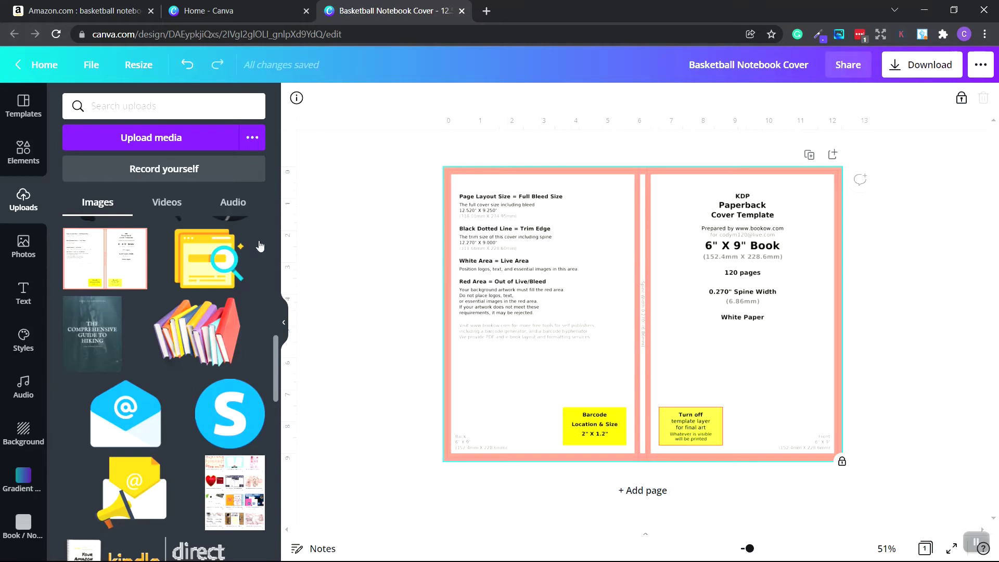
Add a square shape and colour it light orange #ED8B49
click(24, 154)
click(86, 292)
click(296, 98)
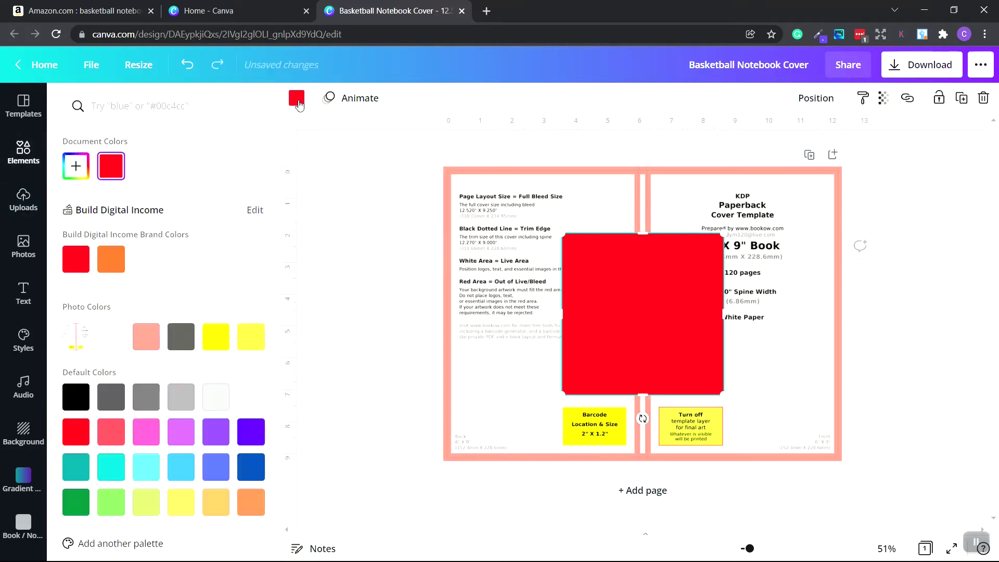
click(119, 262)
click(75, 167)
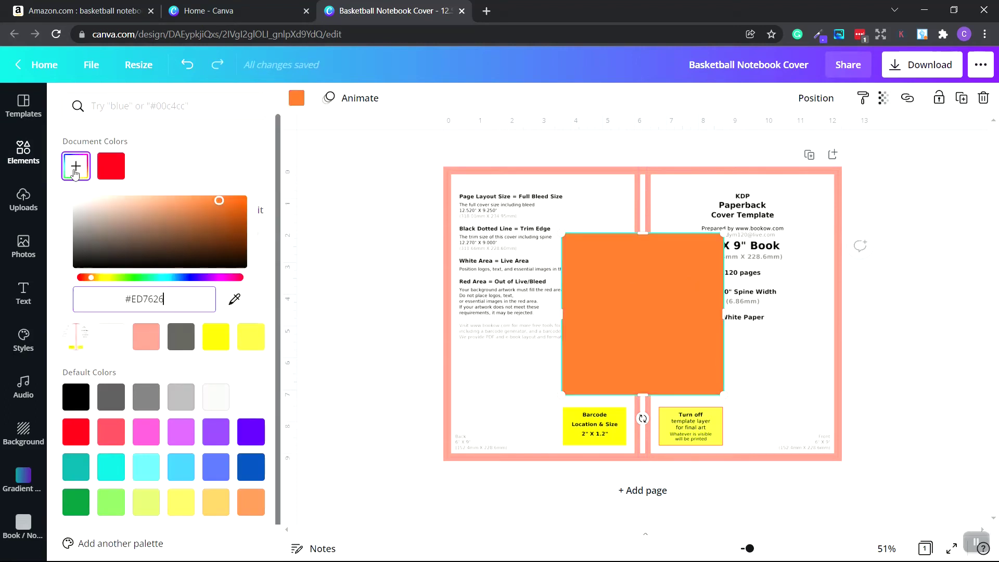
drag(219, 200, 193, 200)
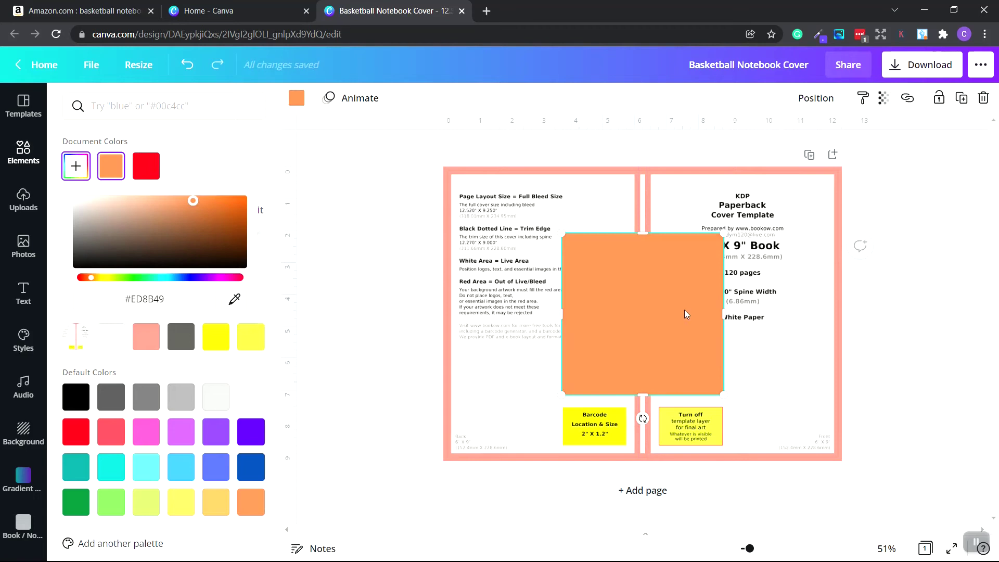
Stretch the orange rectangle over the whole cover and set its transparency to 92
drag(686, 314, 566, 267)
drag(607, 331, 725, 475)
drag(737, 314, 844, 313)
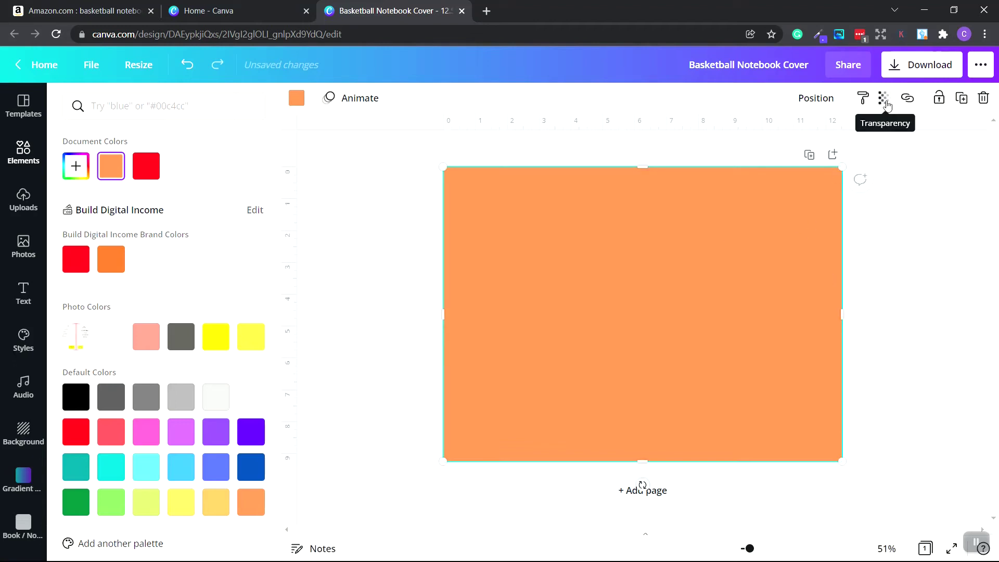
click(884, 99)
drag(842, 140, 801, 138)
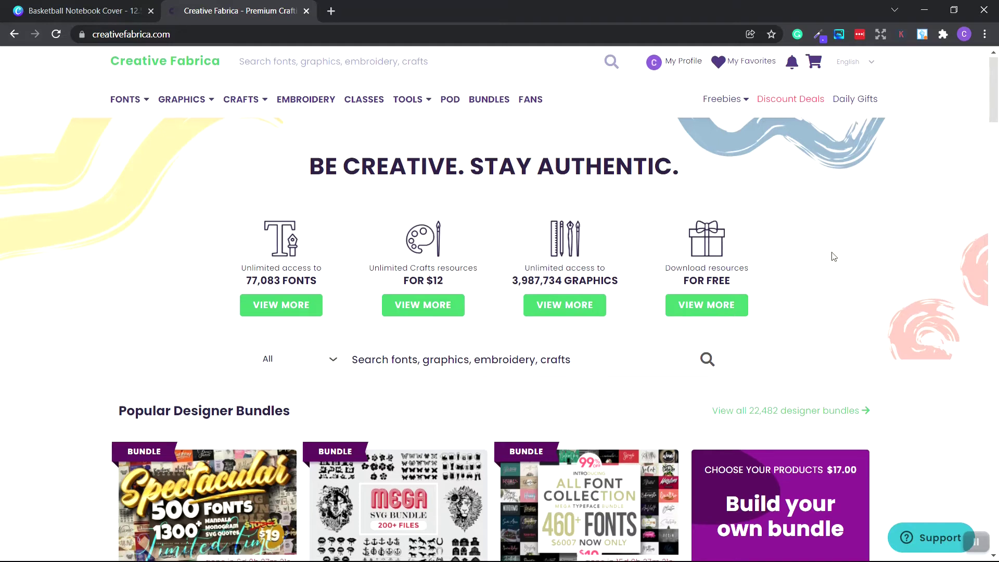
Search Creative Fabrica for 'basketball'
scroll(835, 255, down, 3)
scroll(849, 261, down, 1)
scroll(849, 260, down, 1)
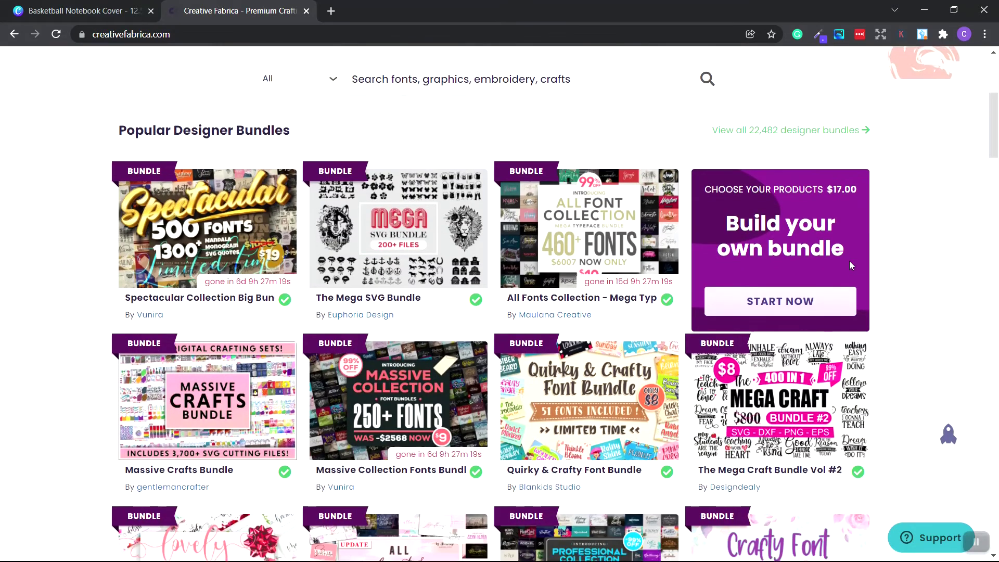
scroll(493, 308, down, 1)
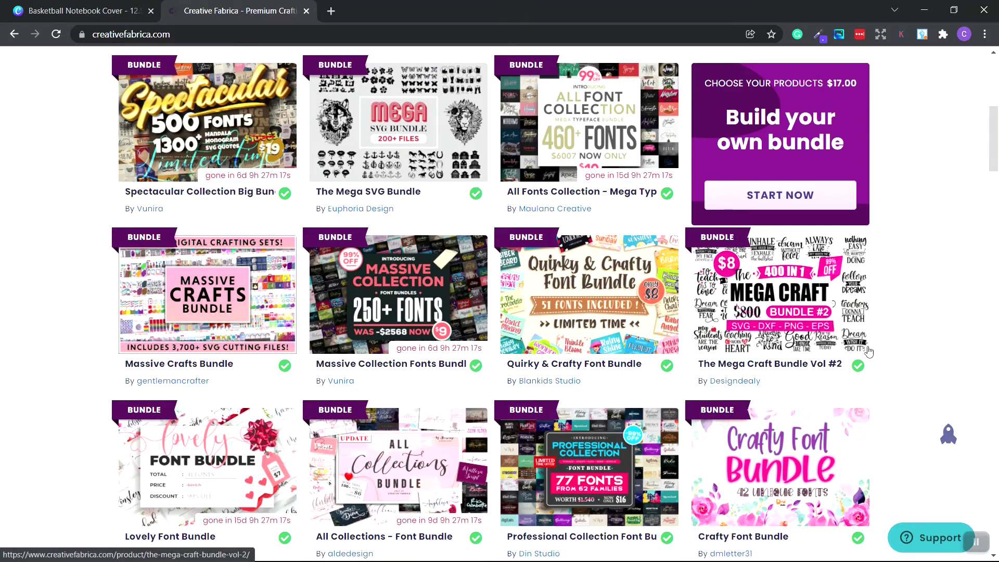
scroll(885, 348, down, 2)
scroll(884, 348, up, 8)
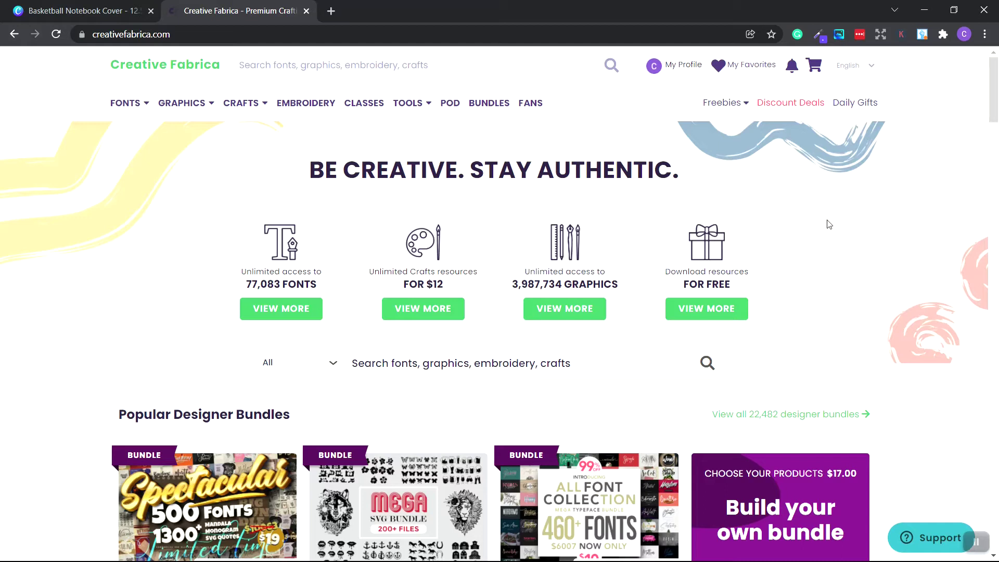
text(basketball)
key(Return)
Open the Arcs Multidesigns Basketball silhouette vector pack and start downloading Bskt-ball-set.zip
scroll(914, 272, down, 4)
scroll(917, 273, down, 12)
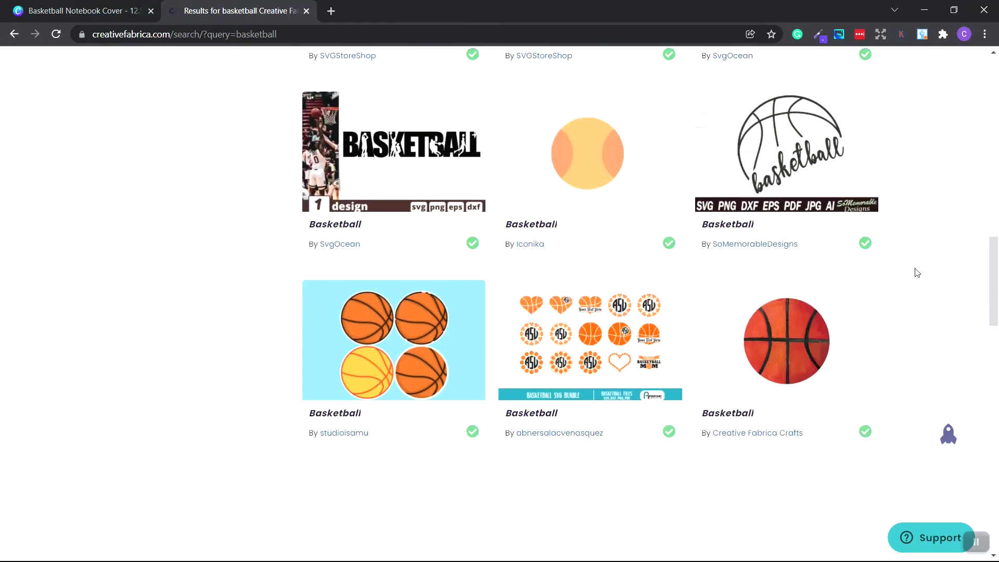
scroll(916, 273, down, 8)
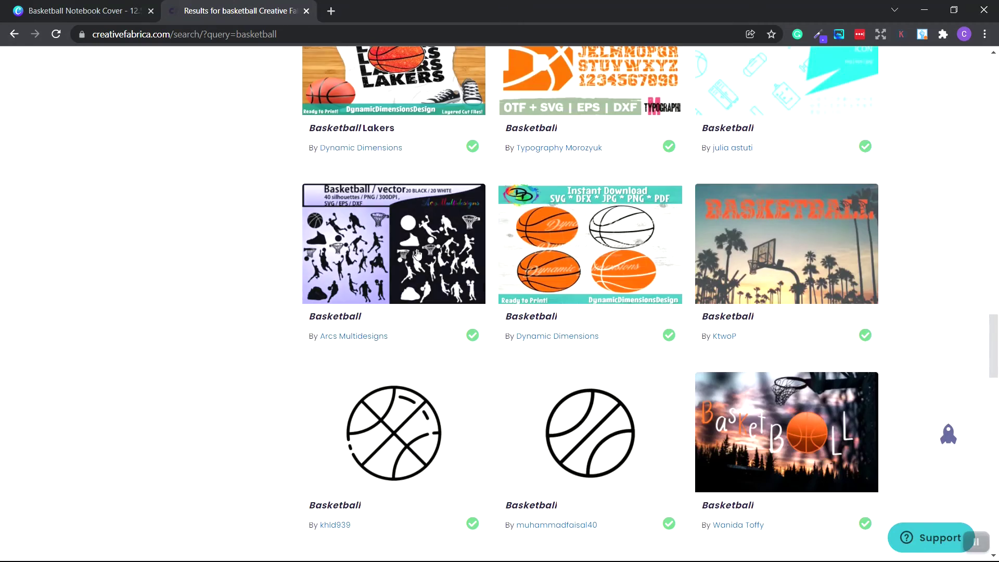
click(416, 253)
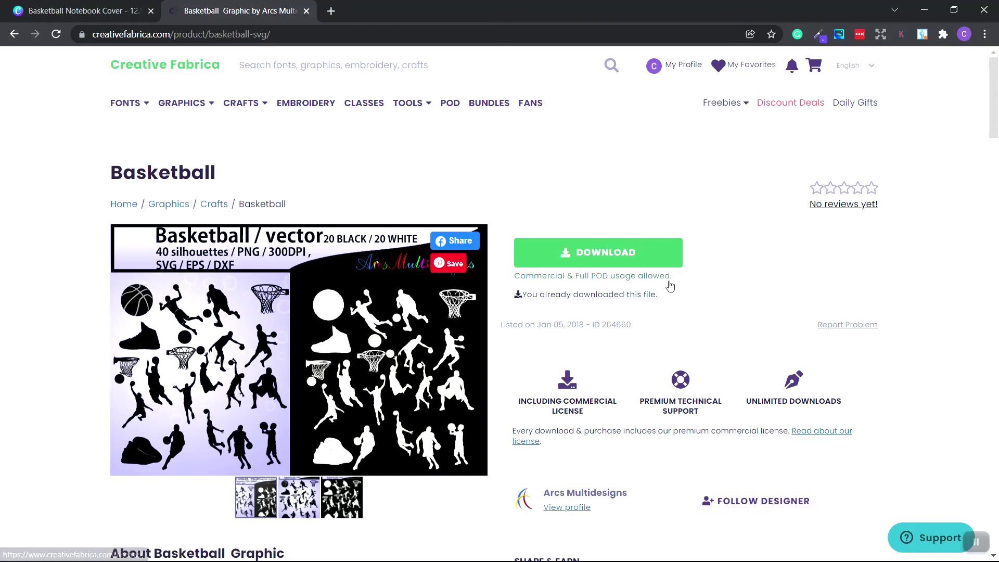
click(609, 254)
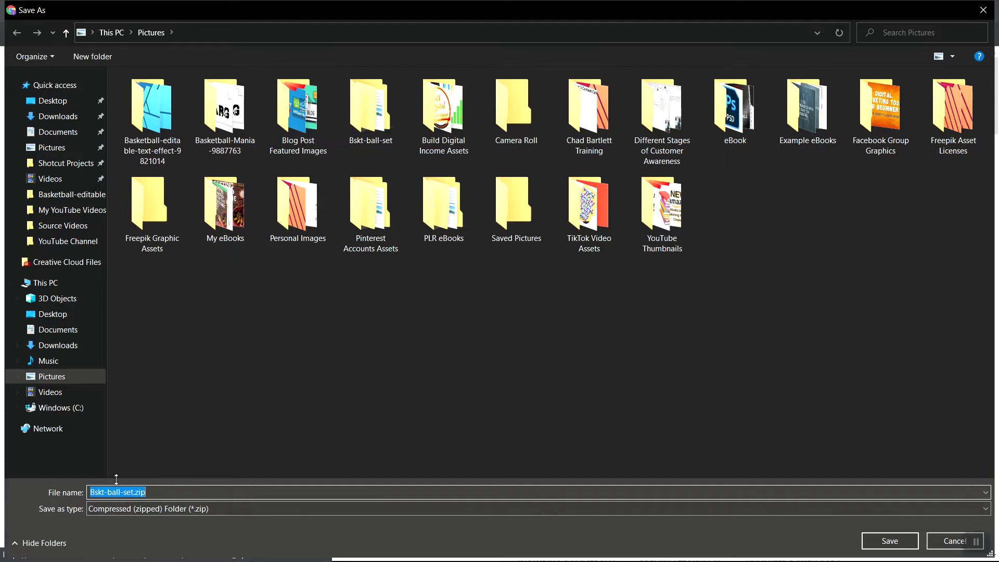
Save Bskt-ball-set.zip to Pictures, extract it, and browse its White PNG and Black PNG folders
click(885, 540)
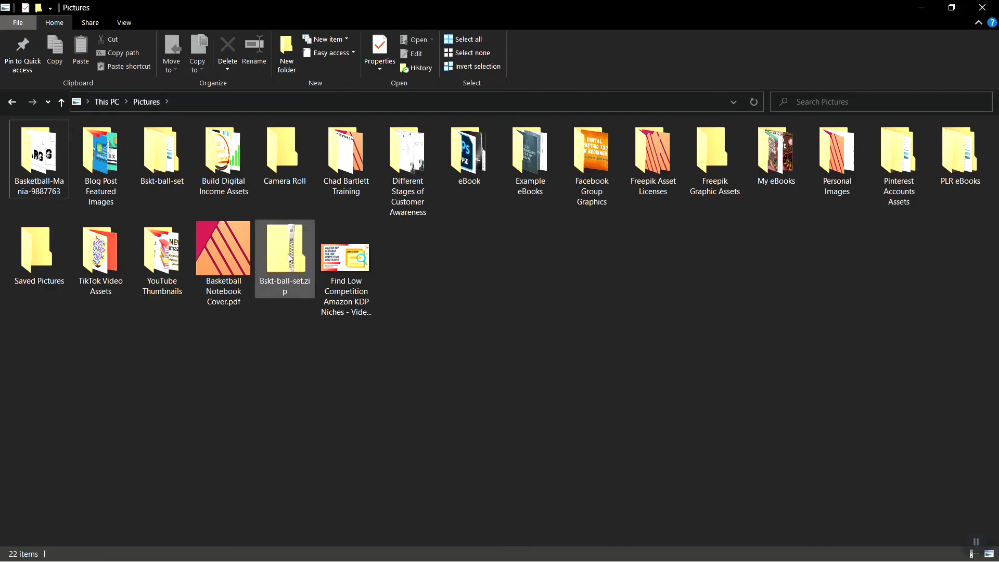
right_click(287, 254)
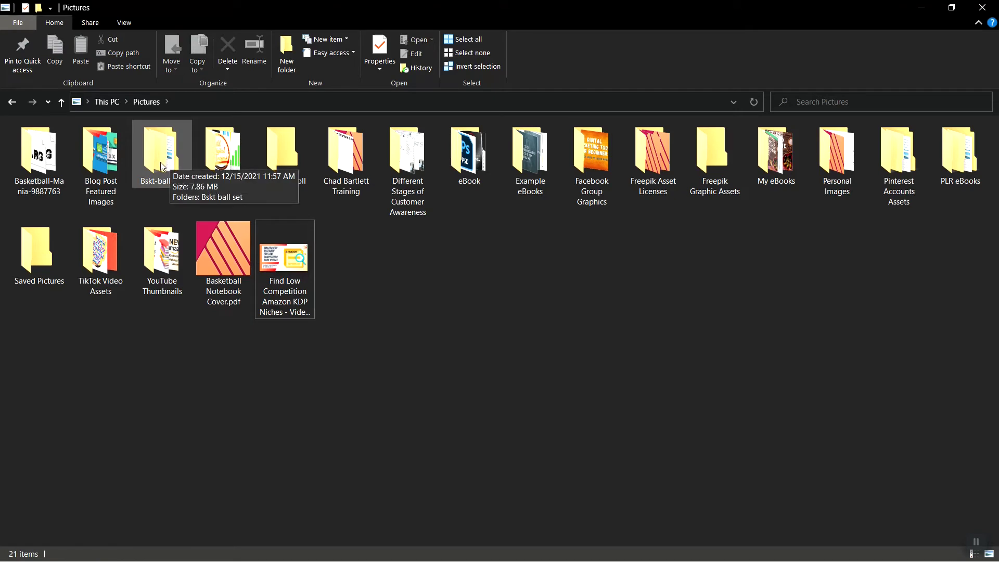
double_click(162, 156)
double_click(40, 151)
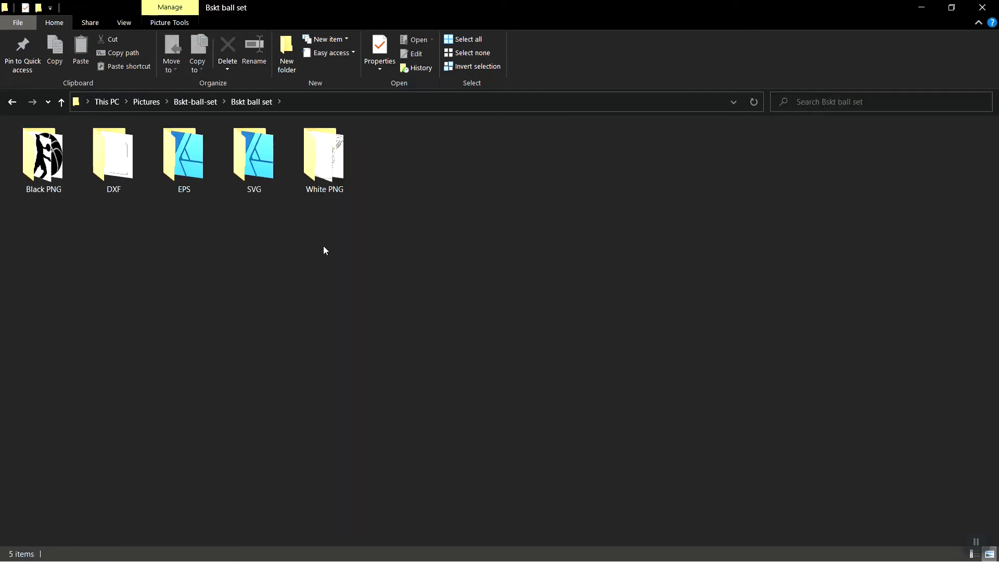
double_click(327, 166)
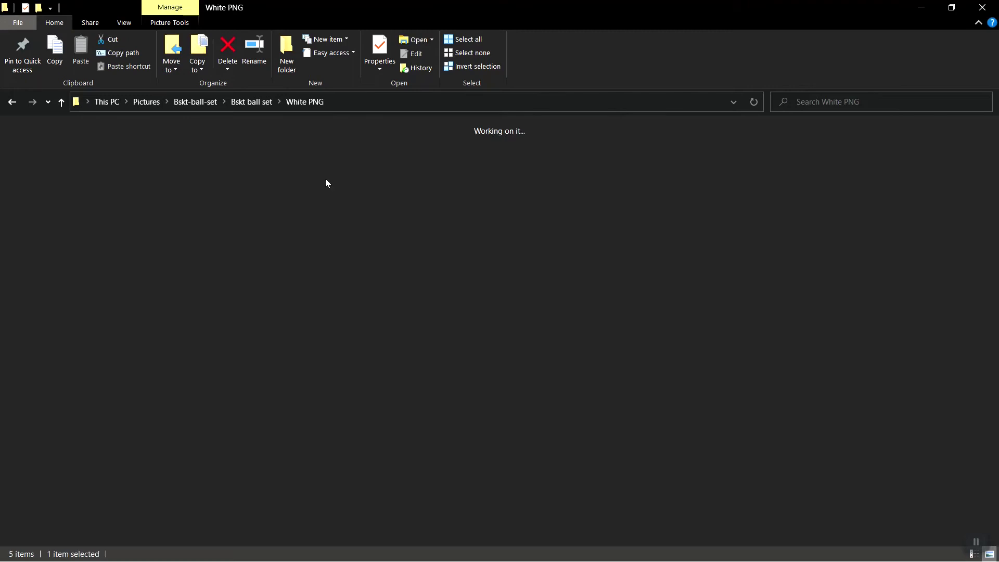
click(12, 102)
double_click(37, 156)
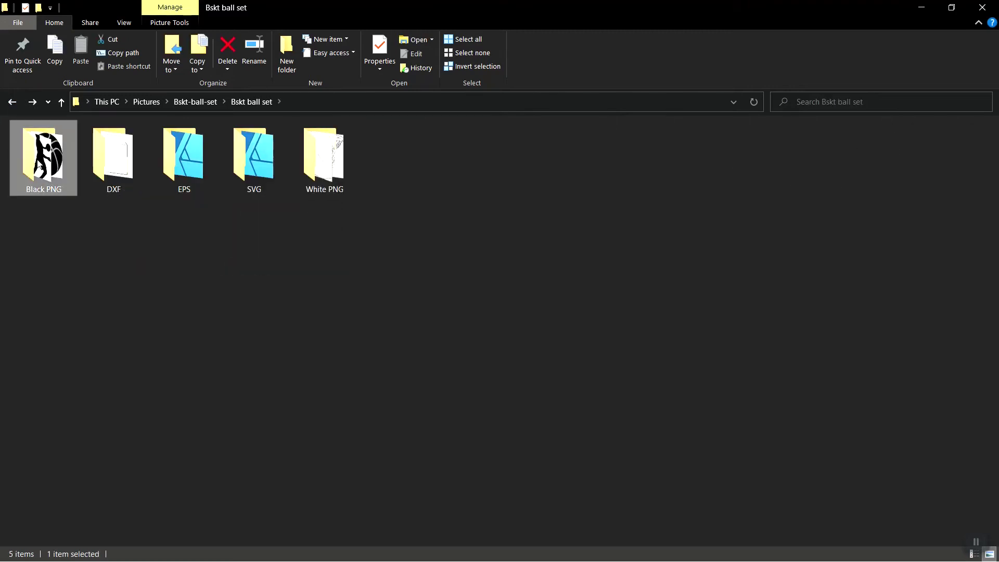
key(alt+Tab)
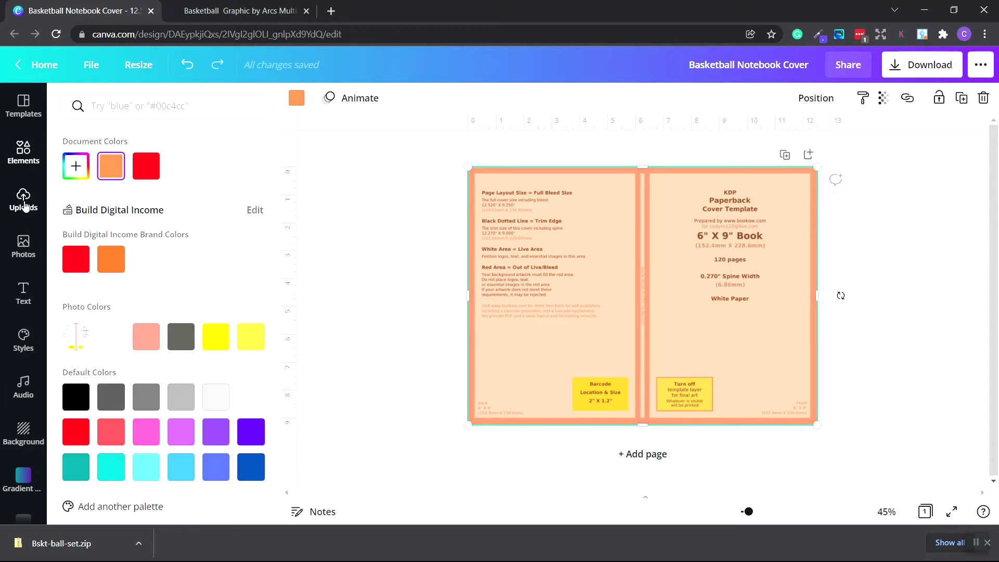
Upload all twenty Black PNG basketball silhouettes from Pictures > Bskt-ball-set into Canva
click(25, 205)
click(166, 139)
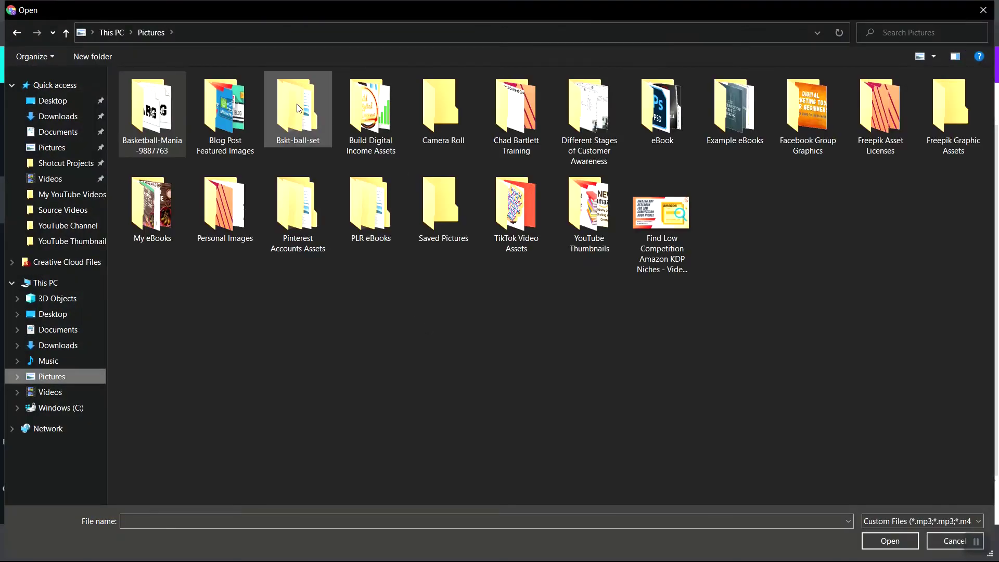
double_click(298, 107)
double_click(153, 114)
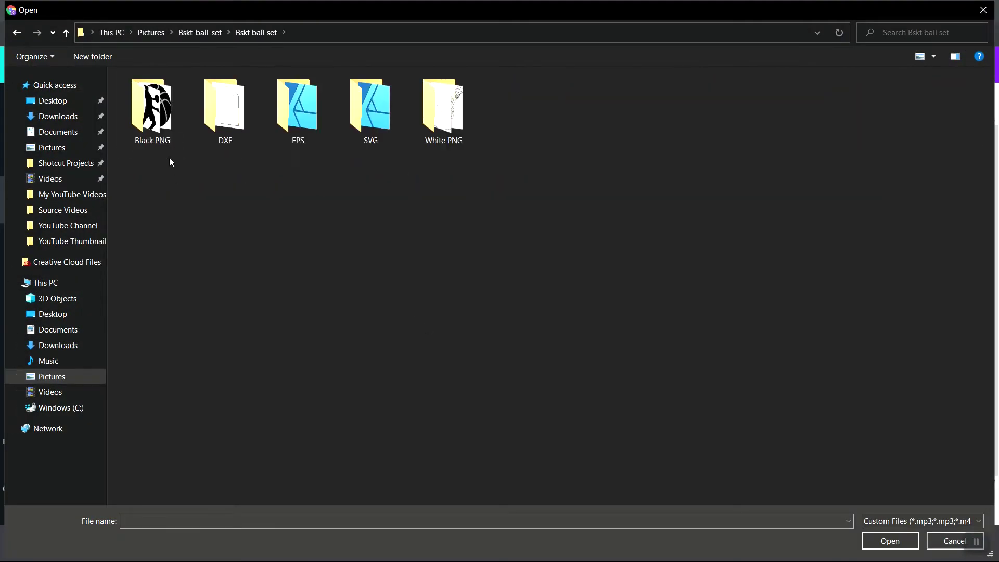
double_click(161, 116)
drag(125, 237, 970, 92)
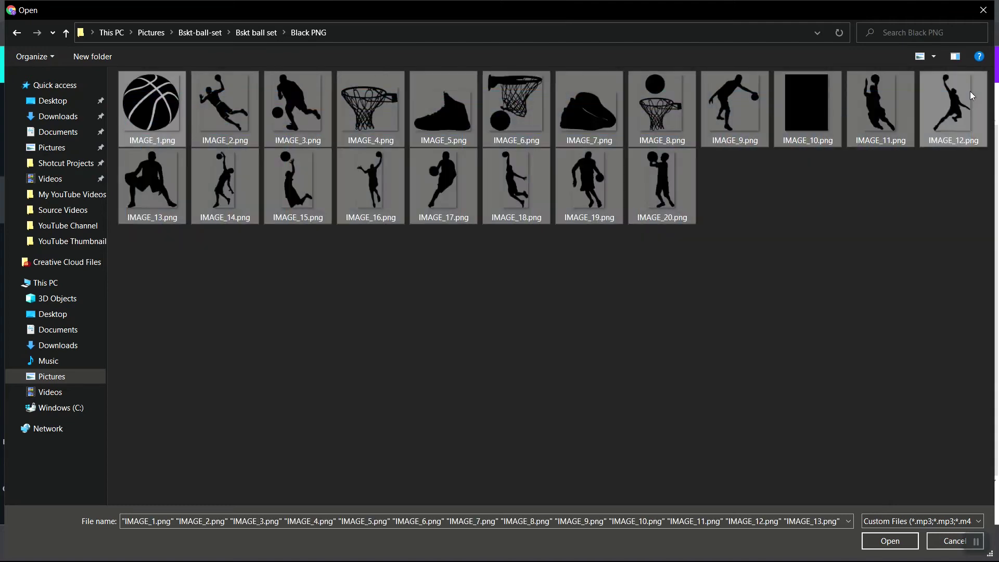
click(897, 551)
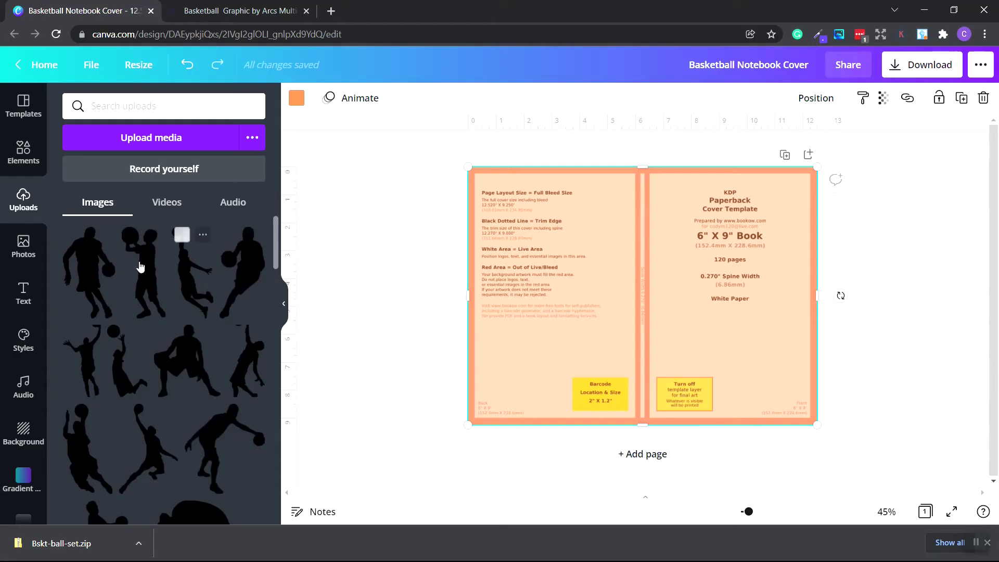
Place a small jump-shooter silhouette at the front cover's top-left, tilted slightly clockwise
drag(277, 245, 272, 223)
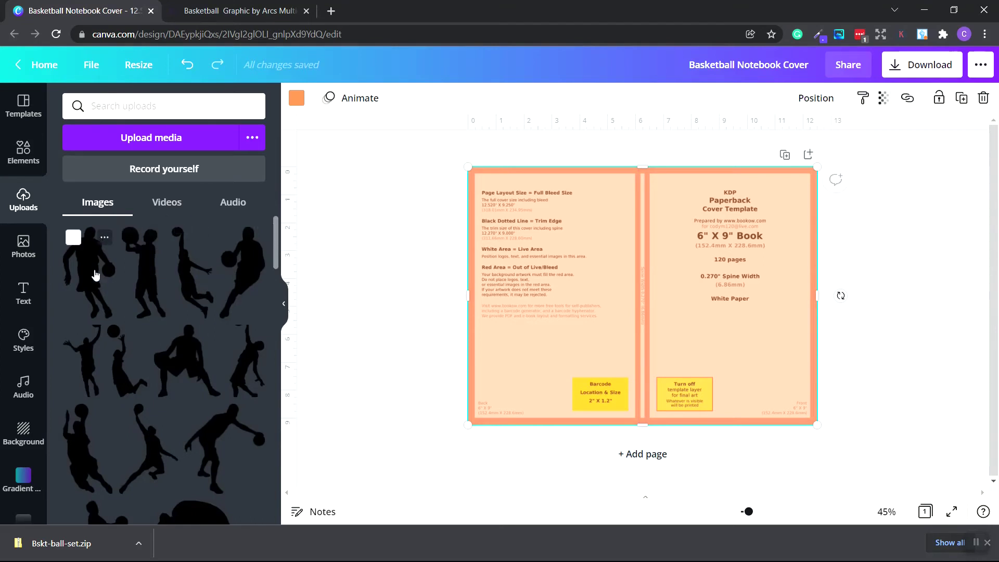
drag(143, 263, 697, 260)
drag(657, 179, 710, 290)
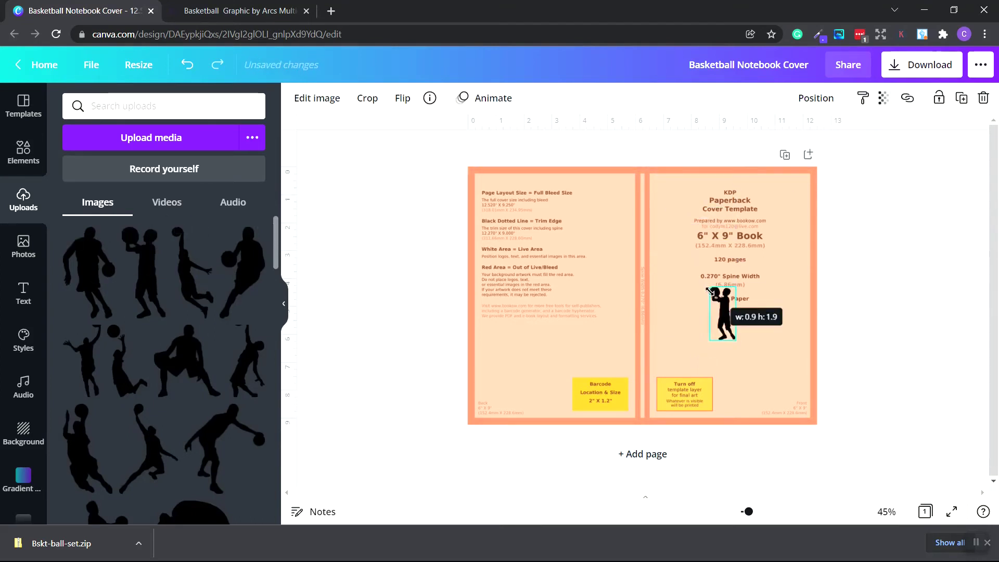
key(ctrl+z)
drag(669, 256, 647, 254)
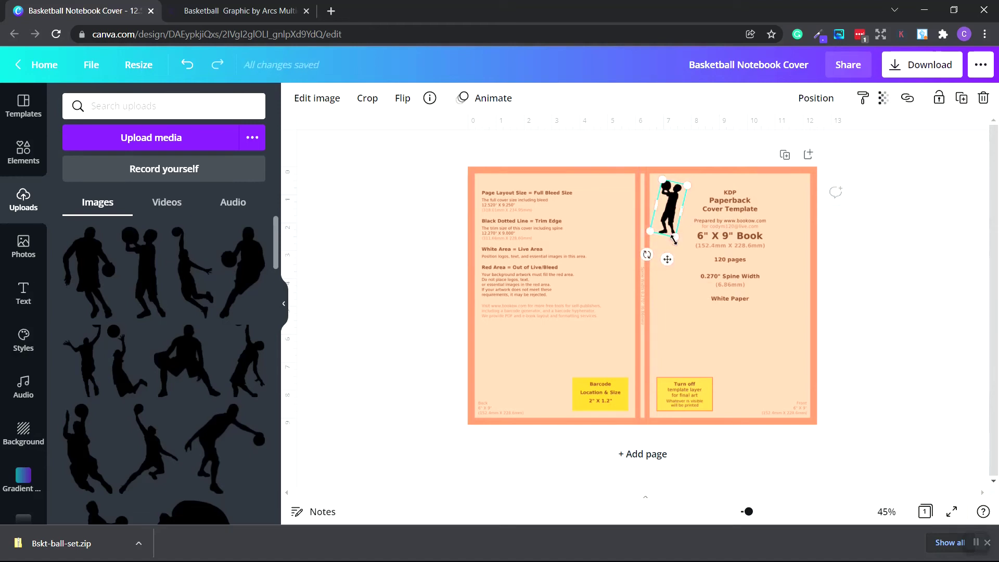
drag(669, 223, 672, 221)
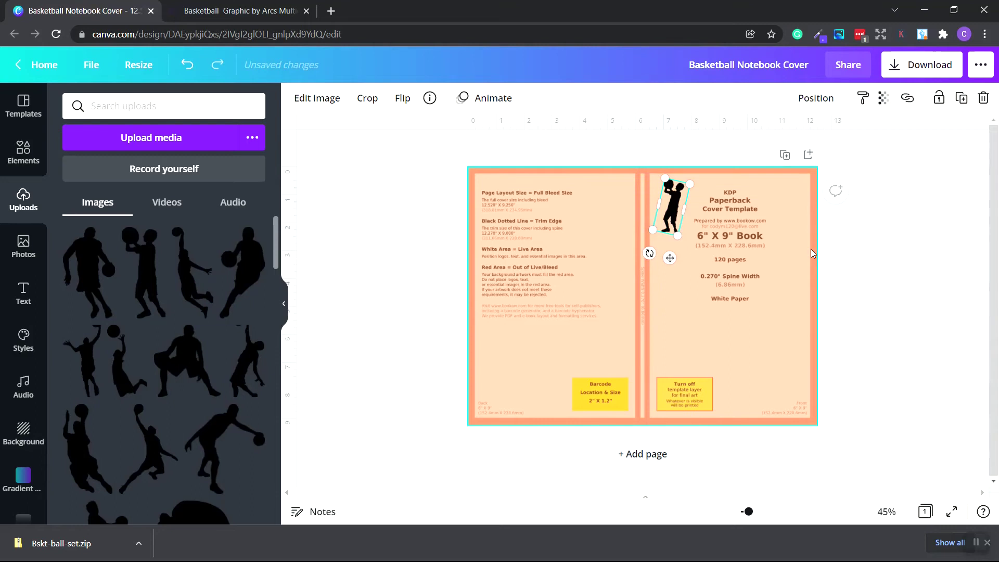
click(742, 186)
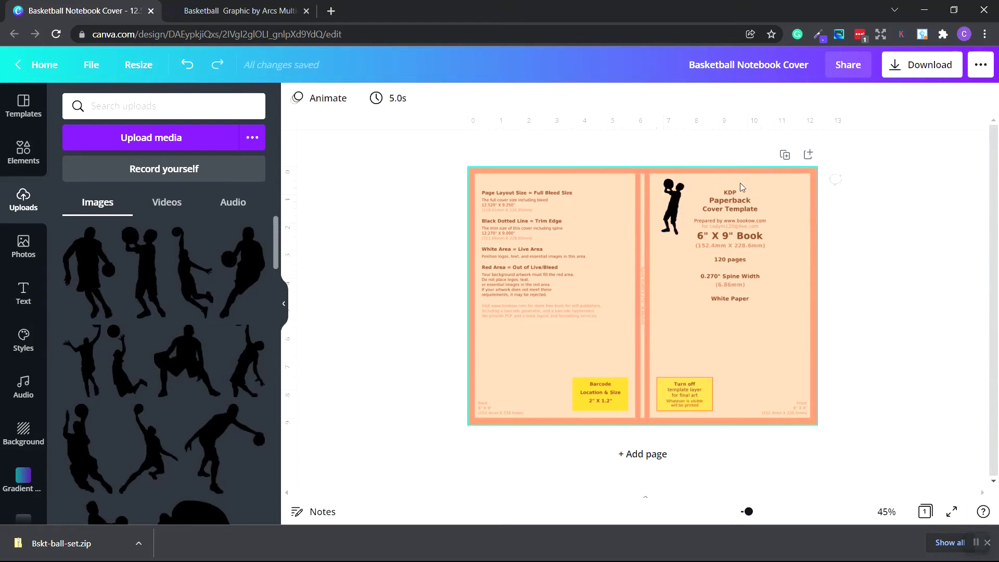
Add a larger dunking silhouette at the centre and fade the shooter to about 50 transparency
scroll(156, 338, down, 3)
drag(148, 317, 725, 265)
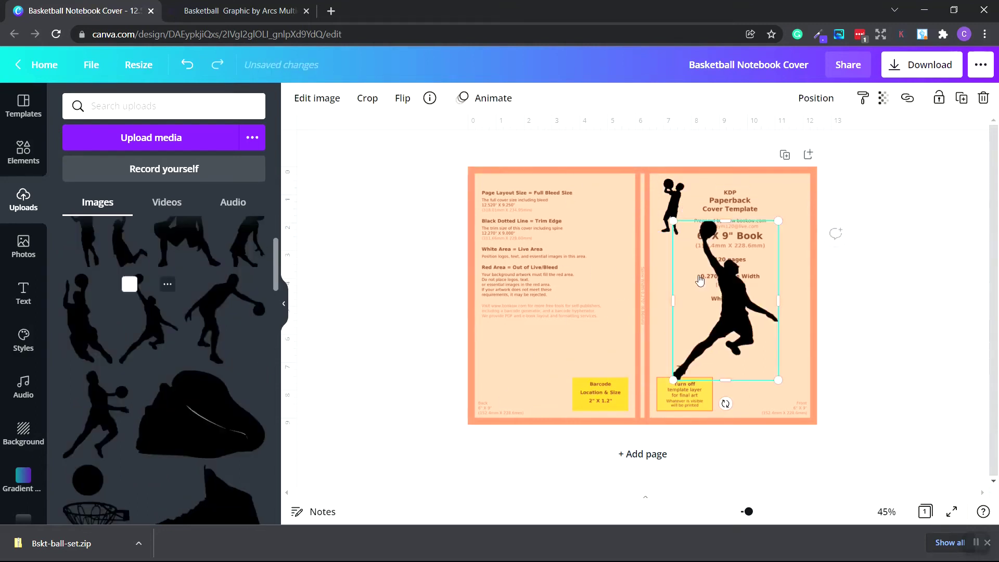
drag(676, 219, 695, 243)
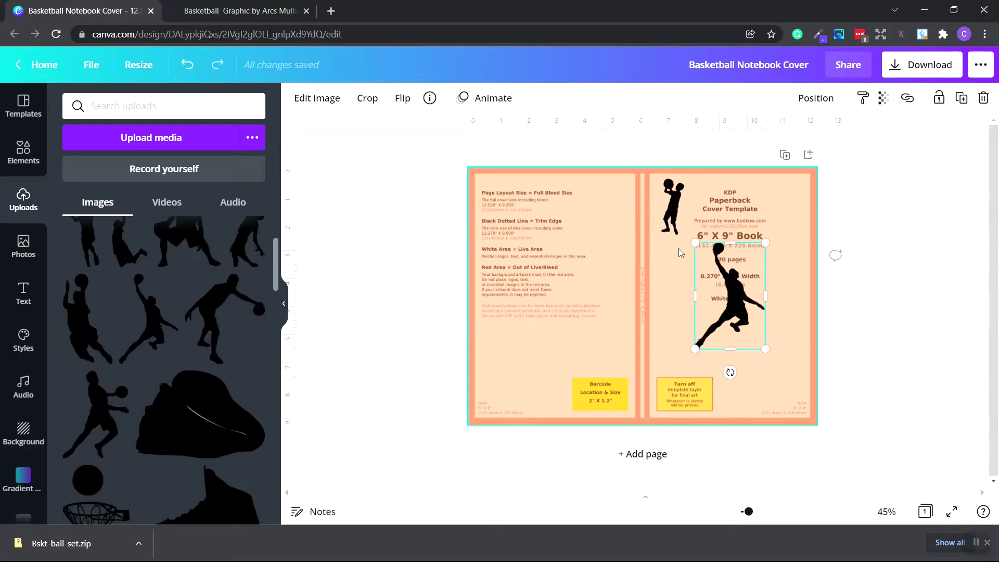
click(678, 211)
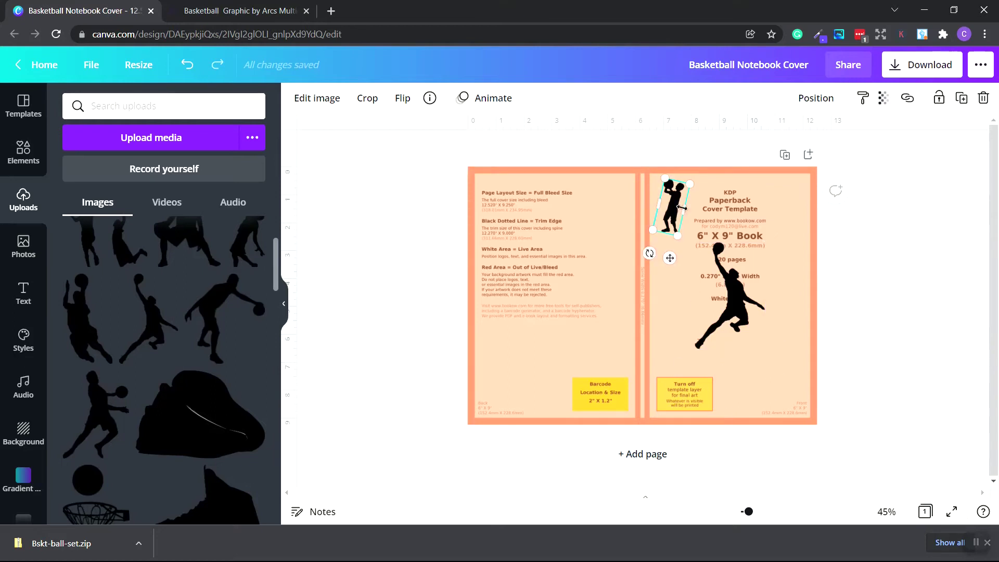
click(883, 98)
drag(838, 138, 799, 138)
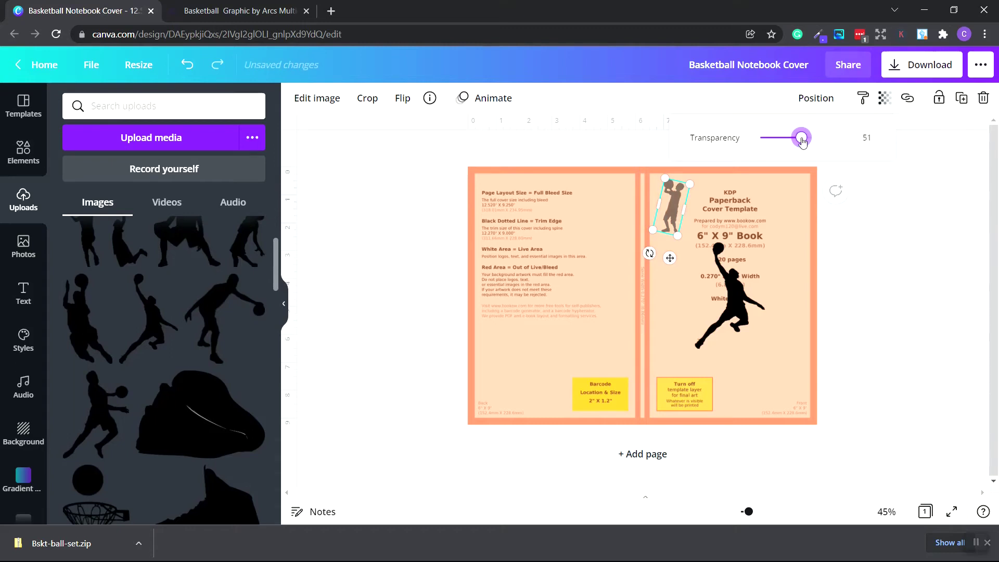
click(844, 307)
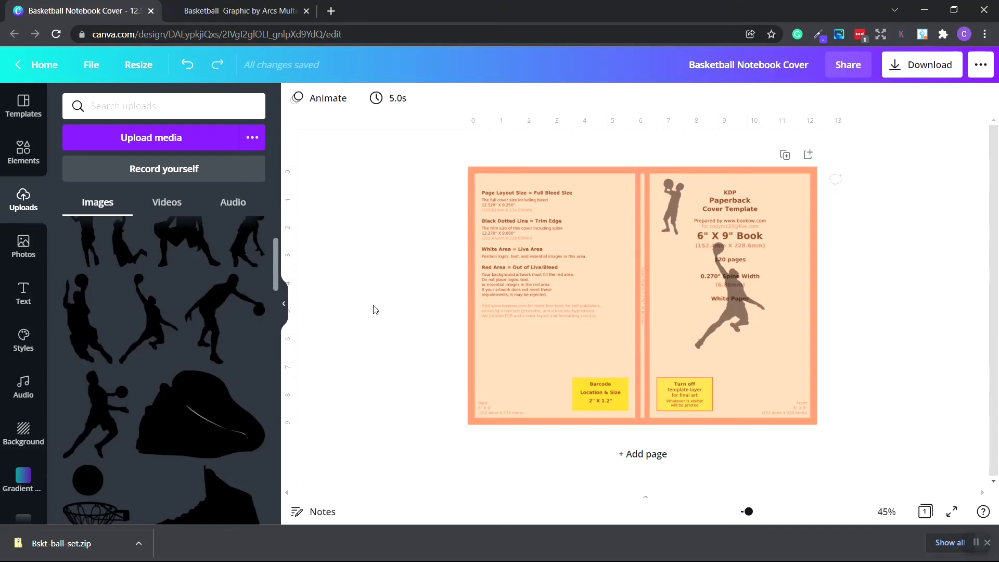
Search Creative Fabrica for 'basketball font', open Basketball Mania, then return to the Canva cover
key(ctrl+Tab)
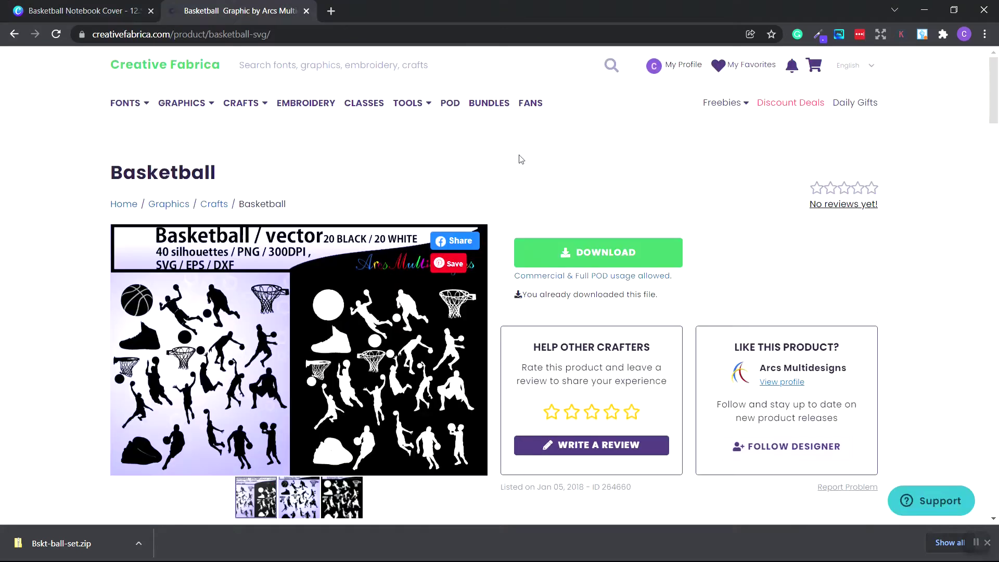
text(bas)
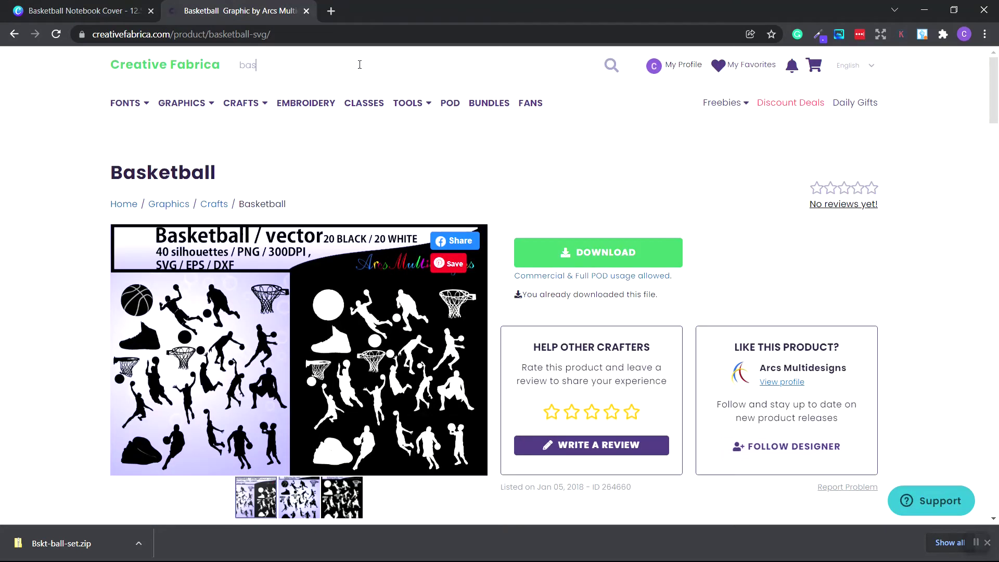
text(ketball)
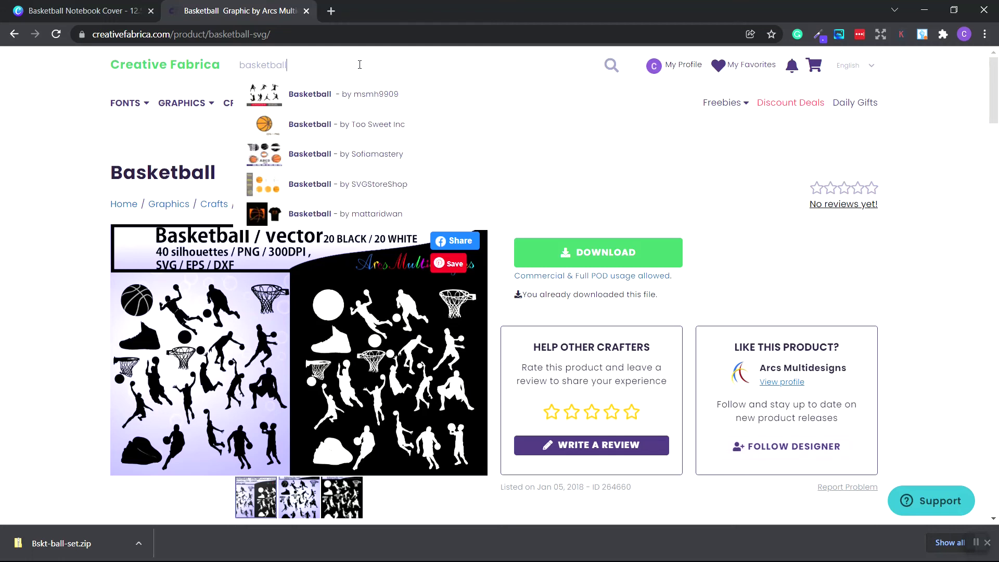
text( font)
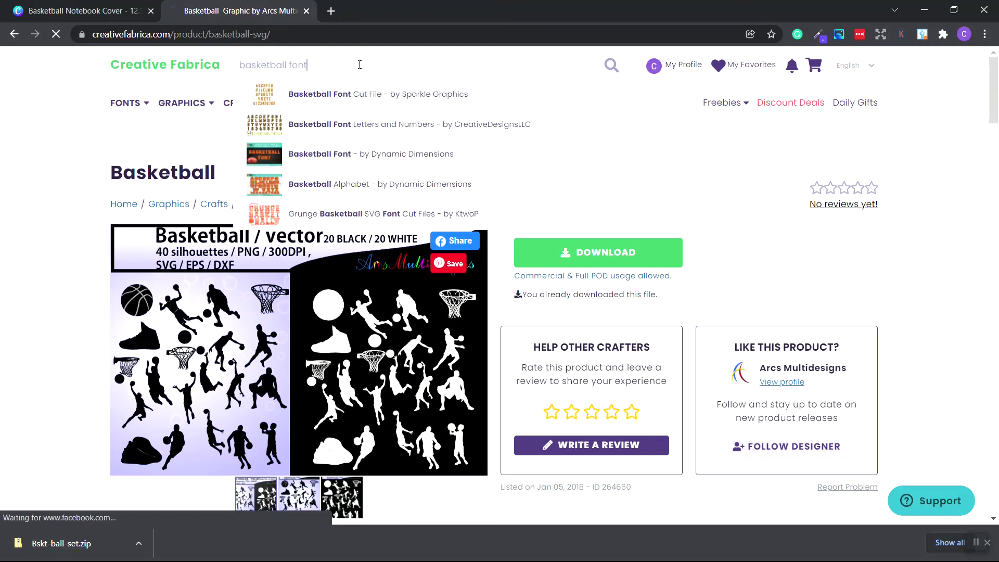
key(Return)
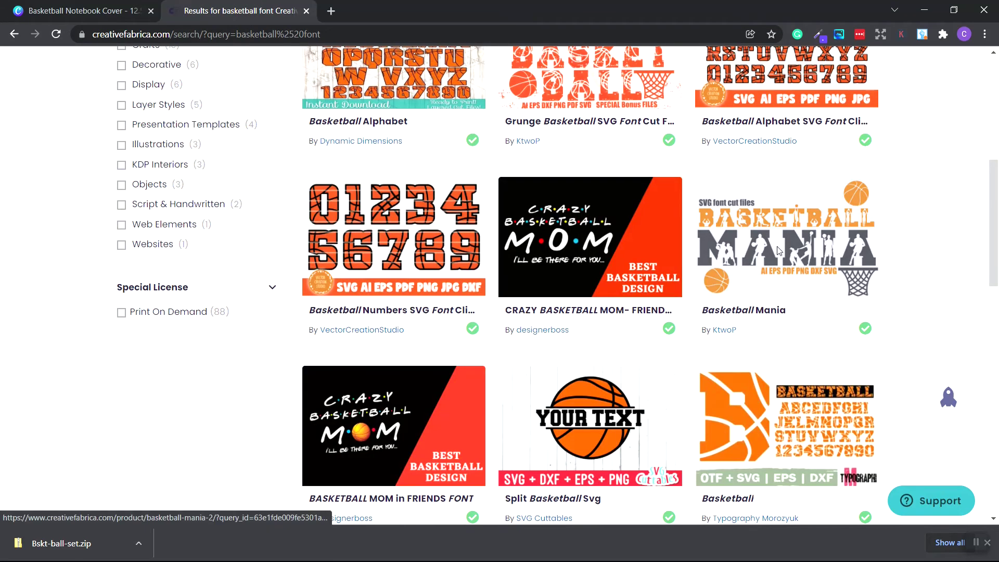
click(779, 251)
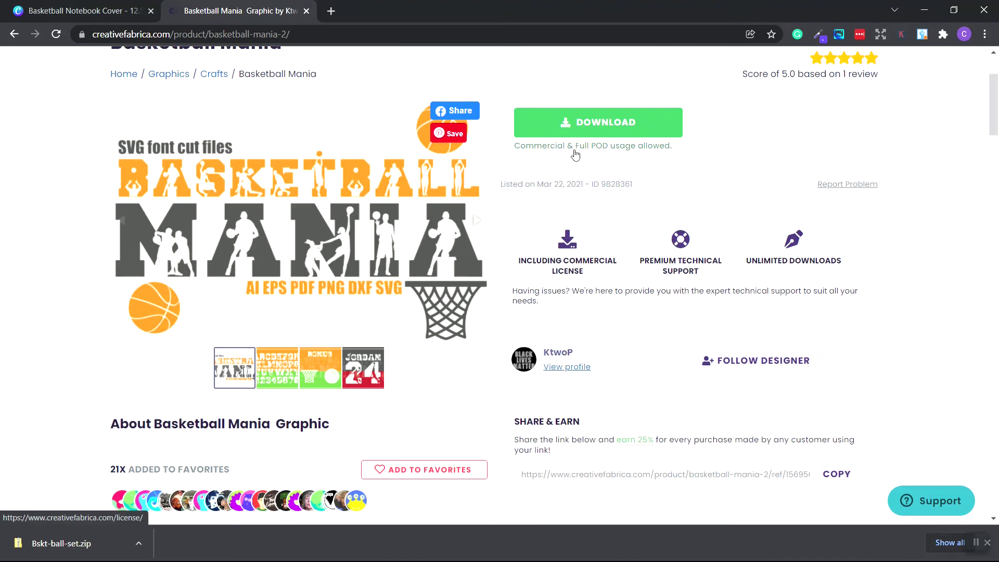
scroll(676, 161, up, 1)
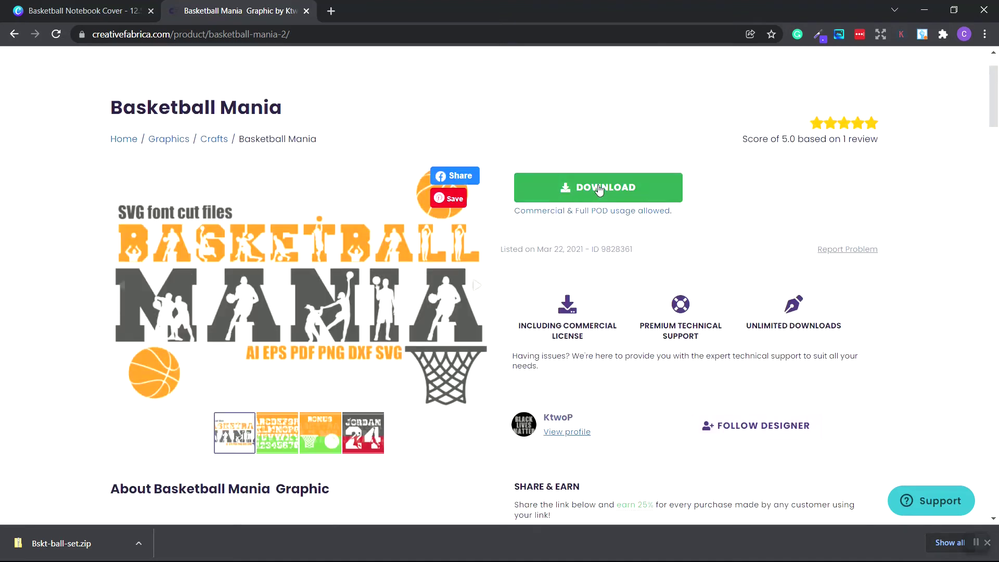
key(ctrl+Tab)
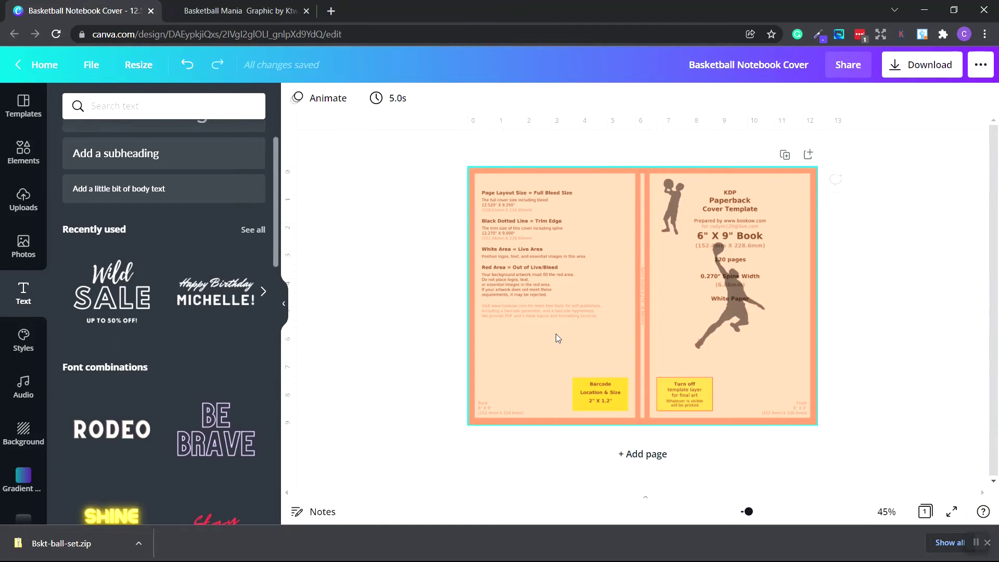
Add the Wild SALE font combination, ungroup it, and retype its top line as 'Basketball'
click(24, 201)
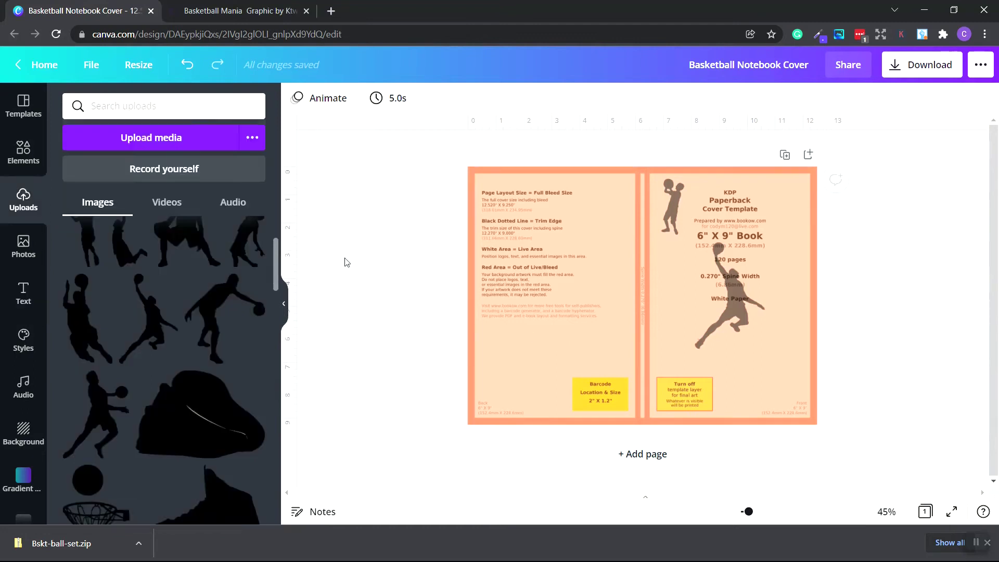
click(24, 292)
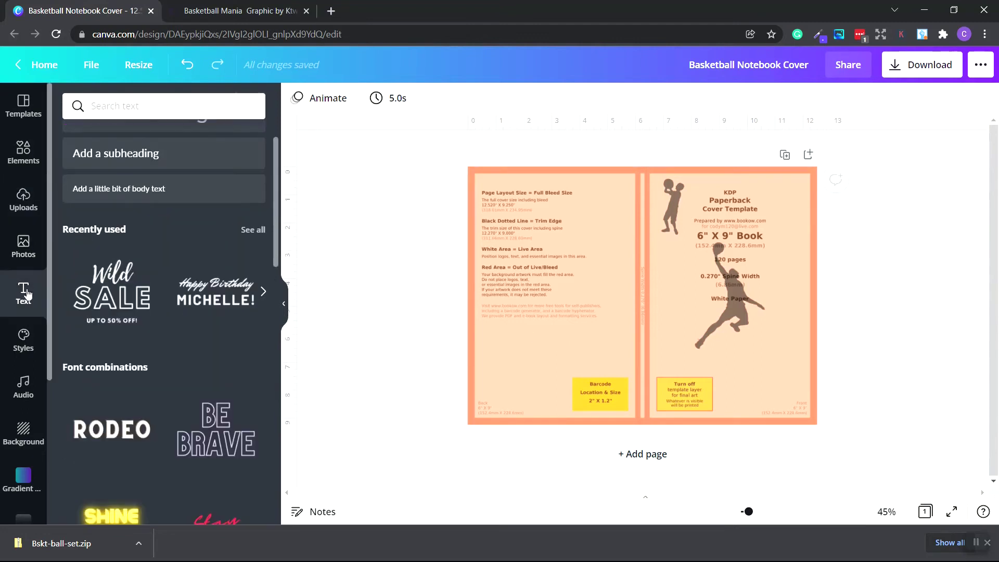
scroll(113, 290, down, 2)
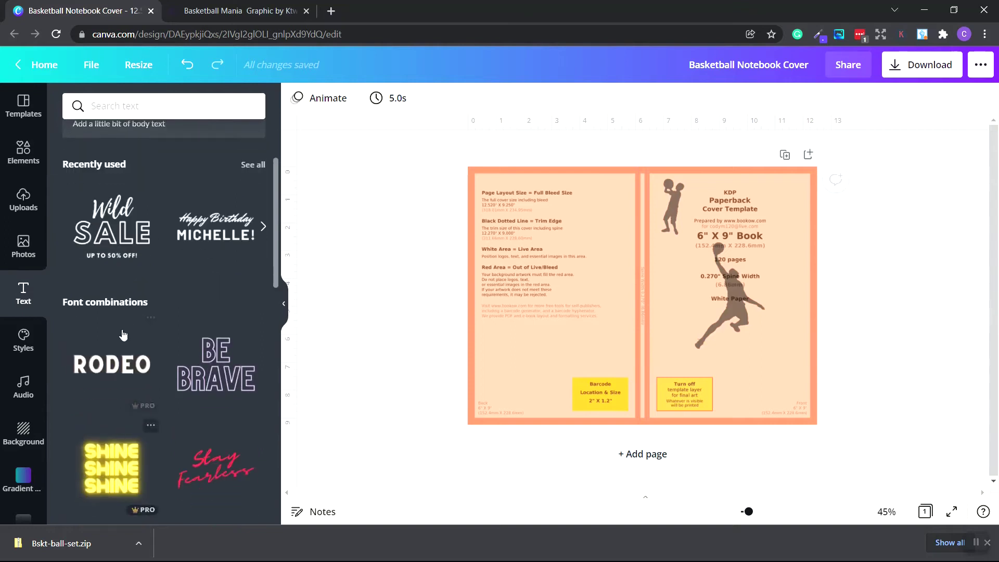
click(112, 227)
click(930, 104)
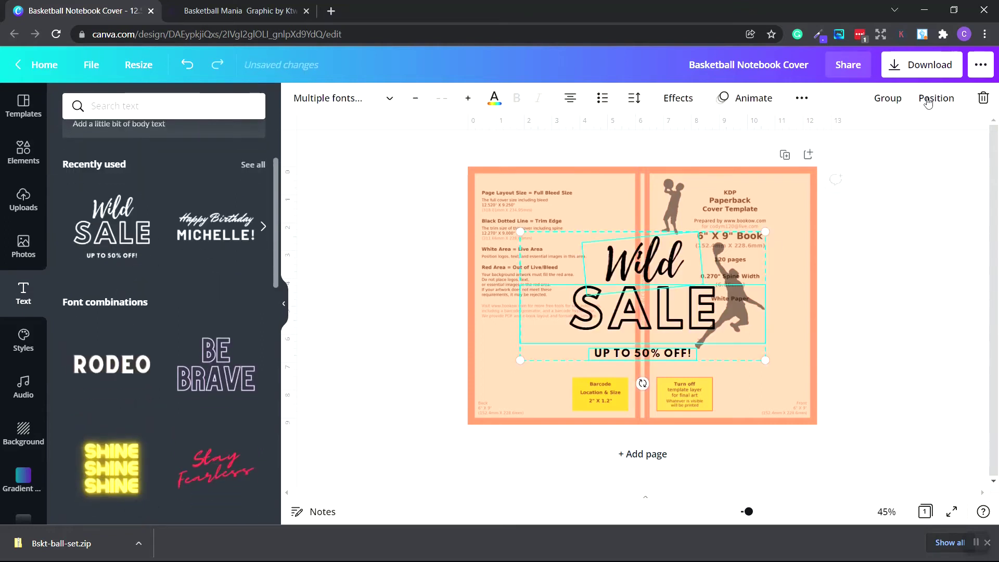
drag(648, 255, 584, 221)
double_click(584, 221)
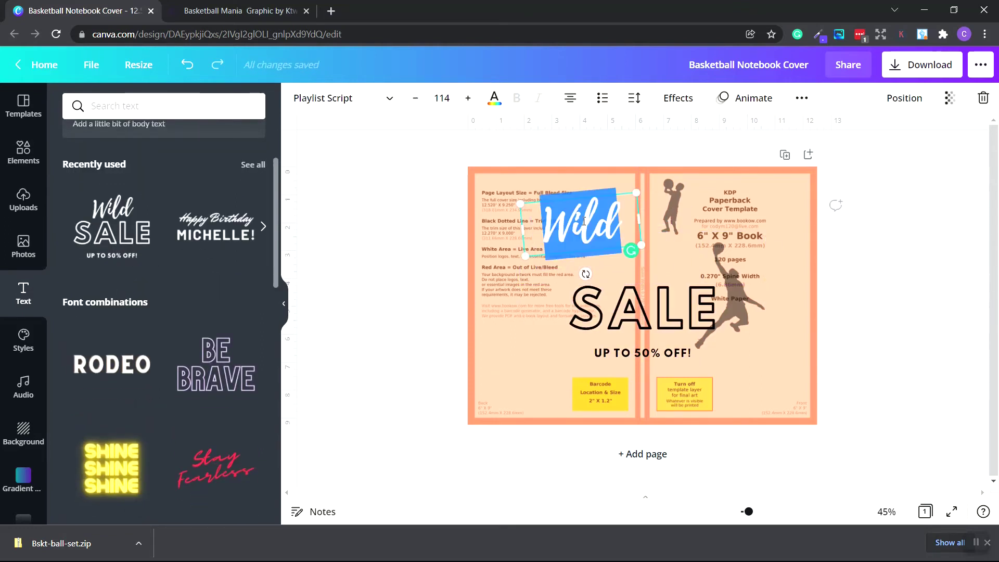
text(Basketball)
Retype the other lines as 'NOTEBOOK' at size 80 and an enlarged 'FOR BOYS'
click(636, 286)
double_click(635, 285)
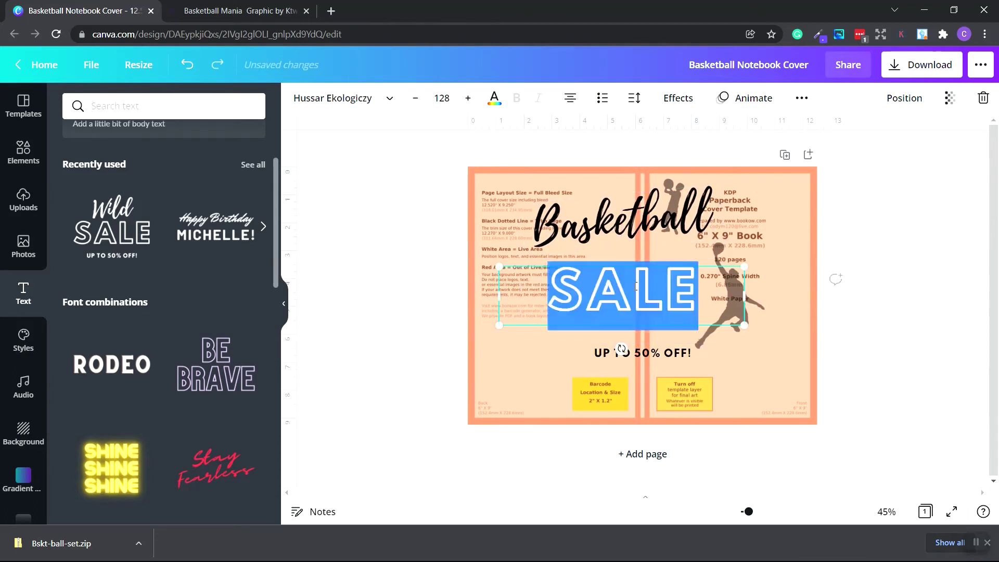
text(NOTEBOOK)
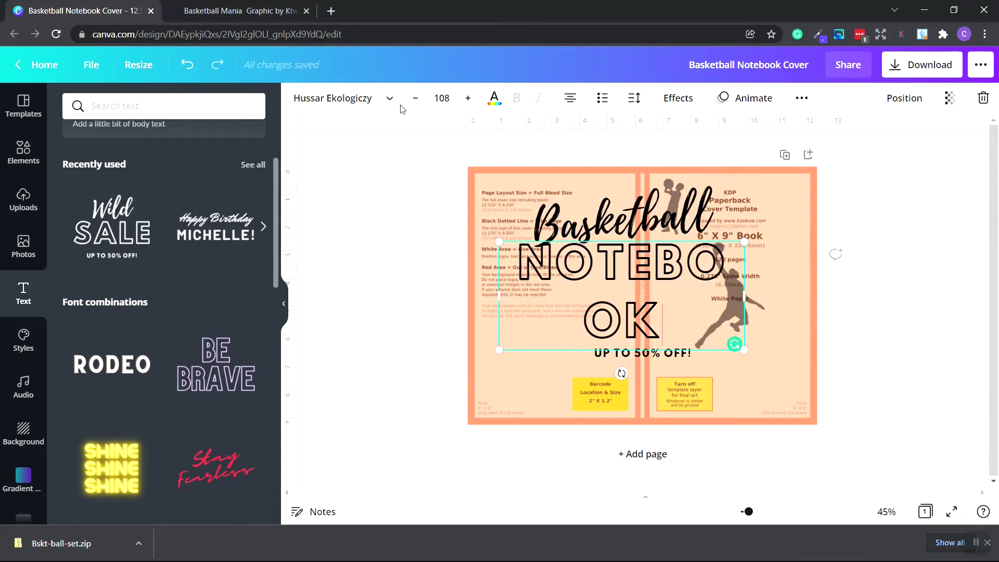
click(442, 98)
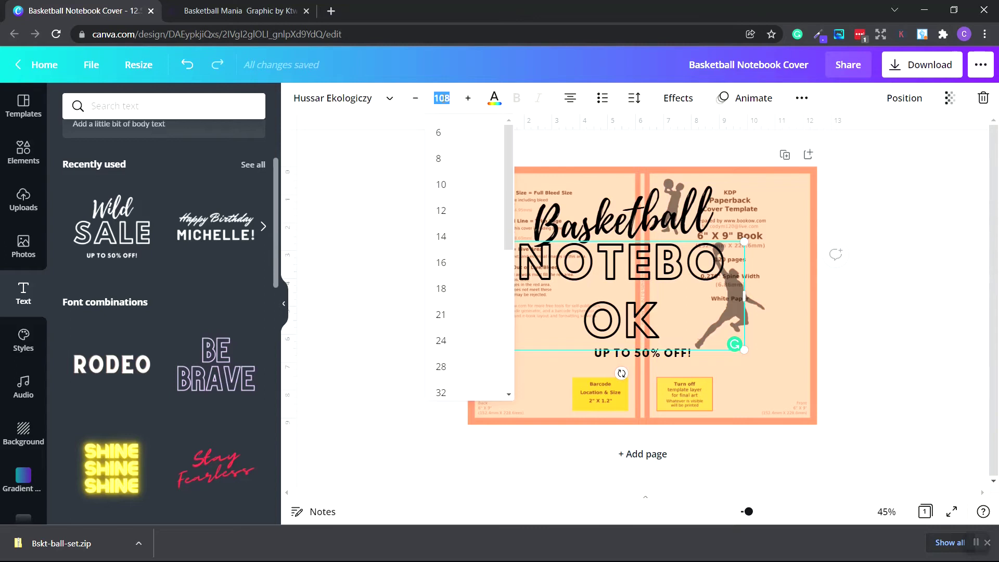
text(80)
key(Return)
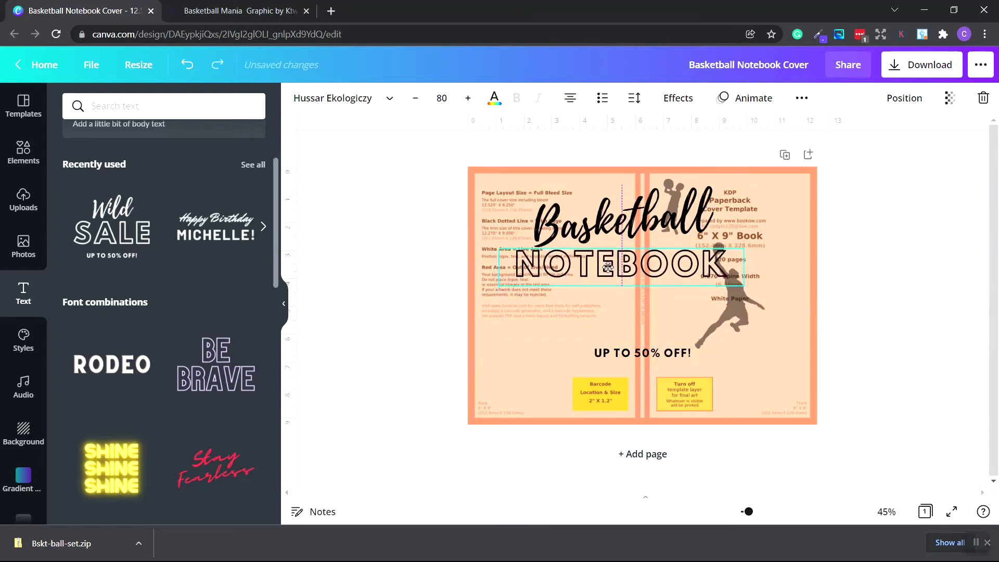
double_click(619, 289)
text(FOR BOYS)
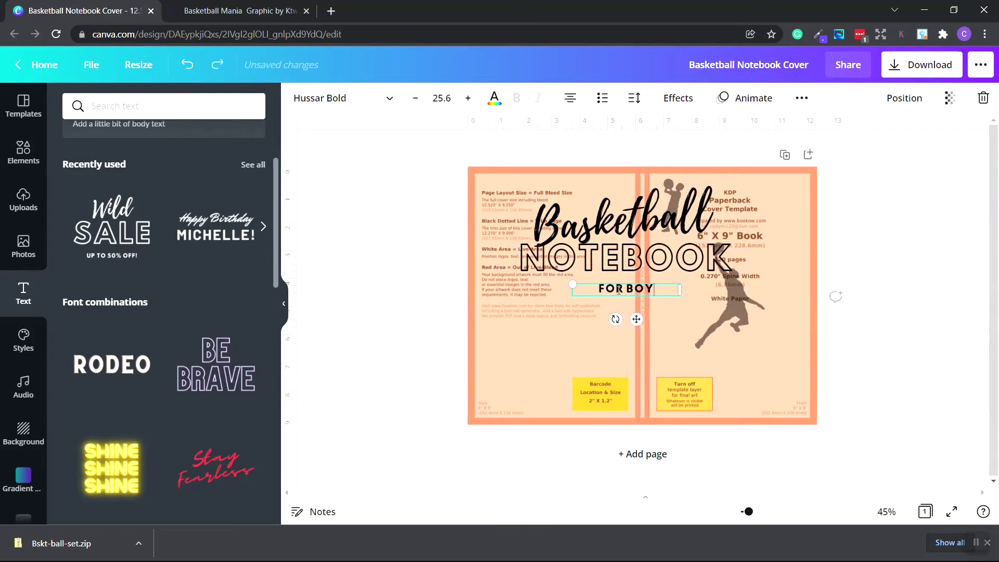
key(ctrl+shift+period)
key(ctrl+shift+period)
key(ctrl+shift+period)
key(ctrl+shift+period)
key(ctrl+shift+period)
key(ctrl+shift+period)
key(ctrl+shift+period)
key(ctrl+shift+period)
key(ctrl+shift+period)
key(ctrl+shift+period)
key(ctrl+shift+period)
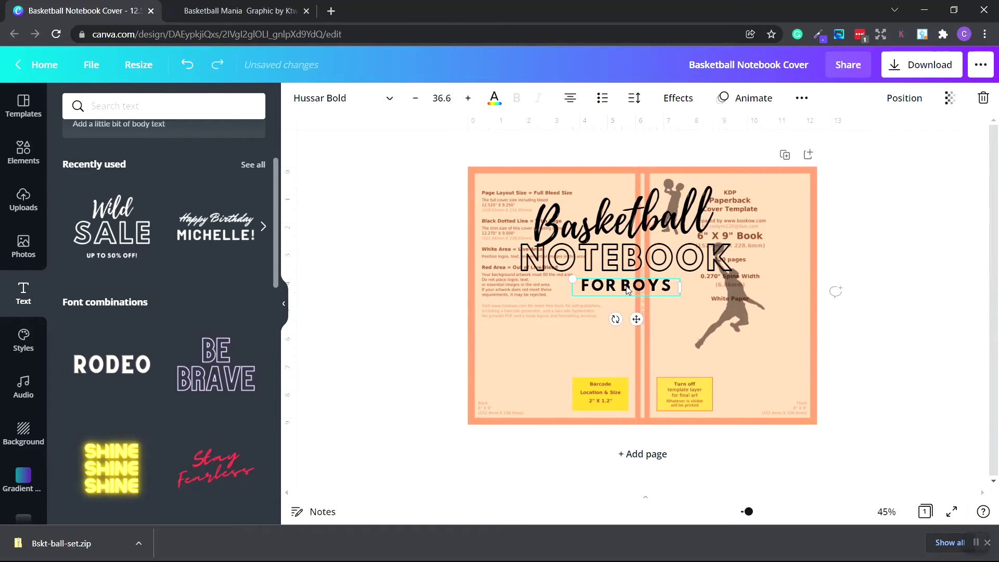
Group the three title lines, shrink the group, and place it on the front cover
click(692, 218)
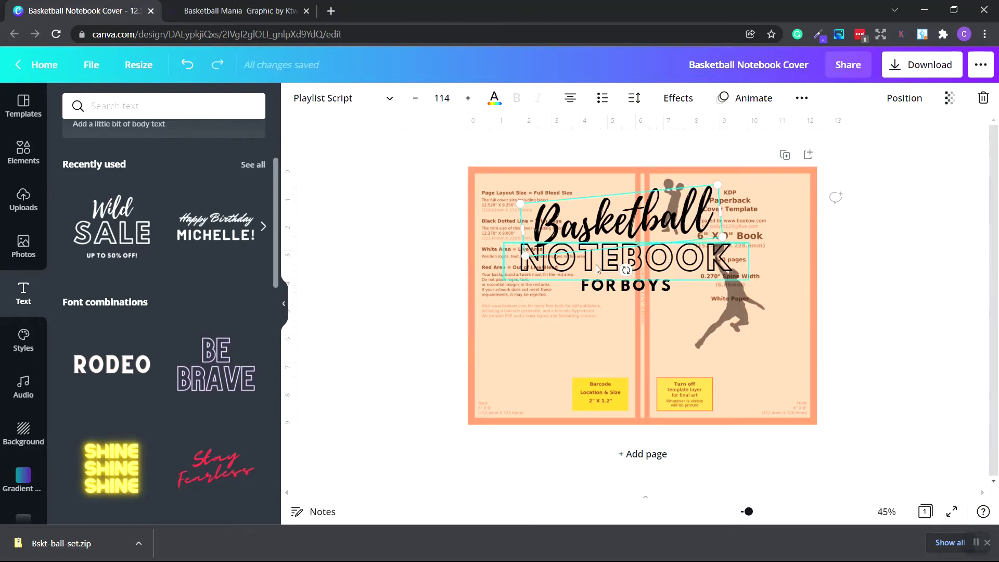
shift+click(625, 287)
shift+click(736, 261)
click(887, 98)
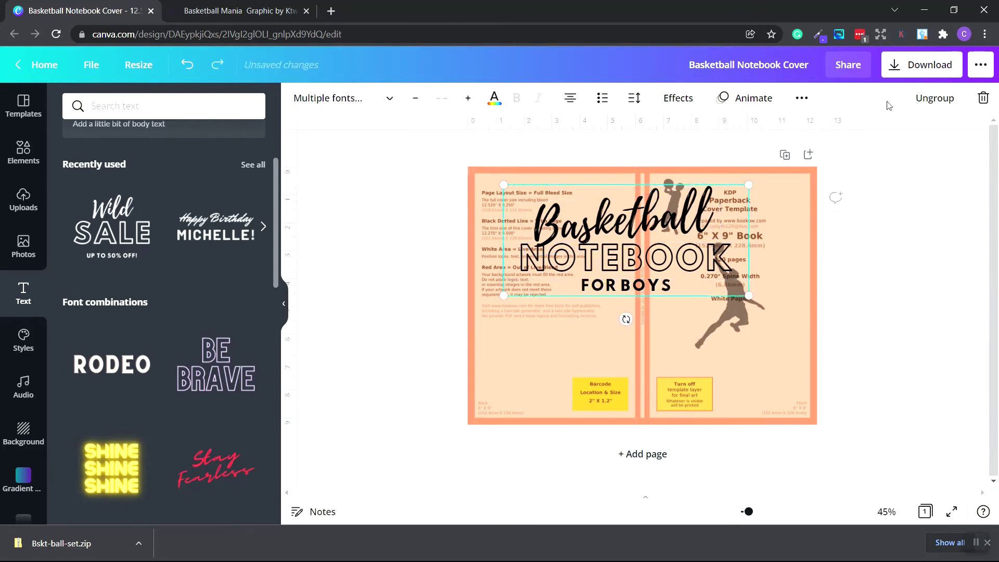
drag(503, 184, 584, 221)
drag(657, 270, 726, 208)
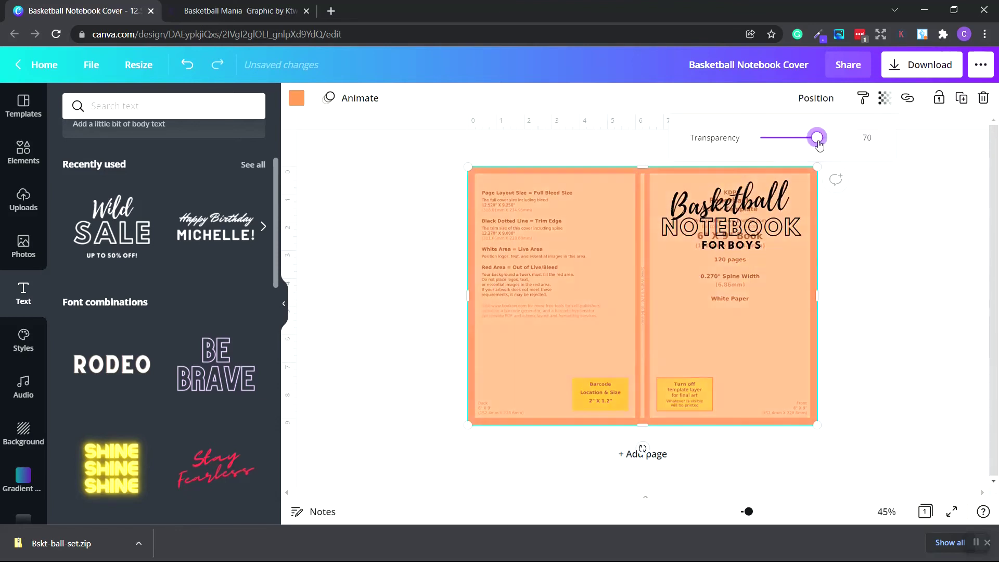
Make the orange background fully opaque, then undo the trial title and background edits
drag(817, 138, 841, 137)
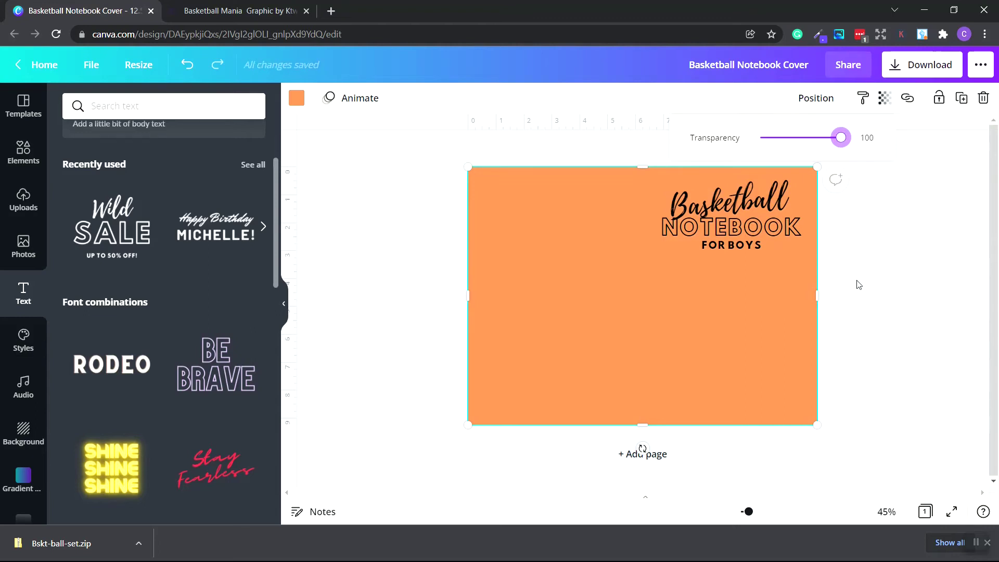
key(ctrl+z)
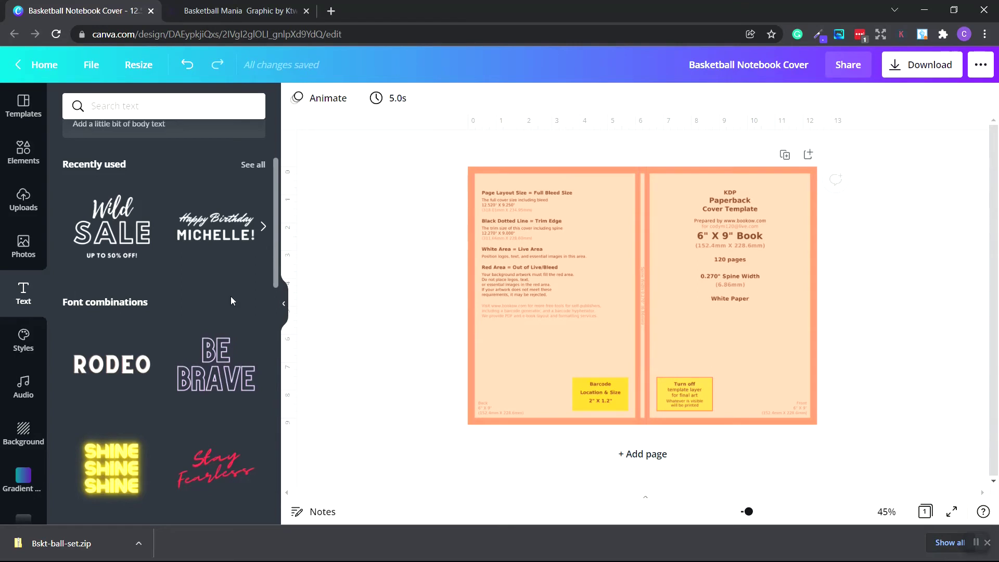
scroll(230, 296, up, 3)
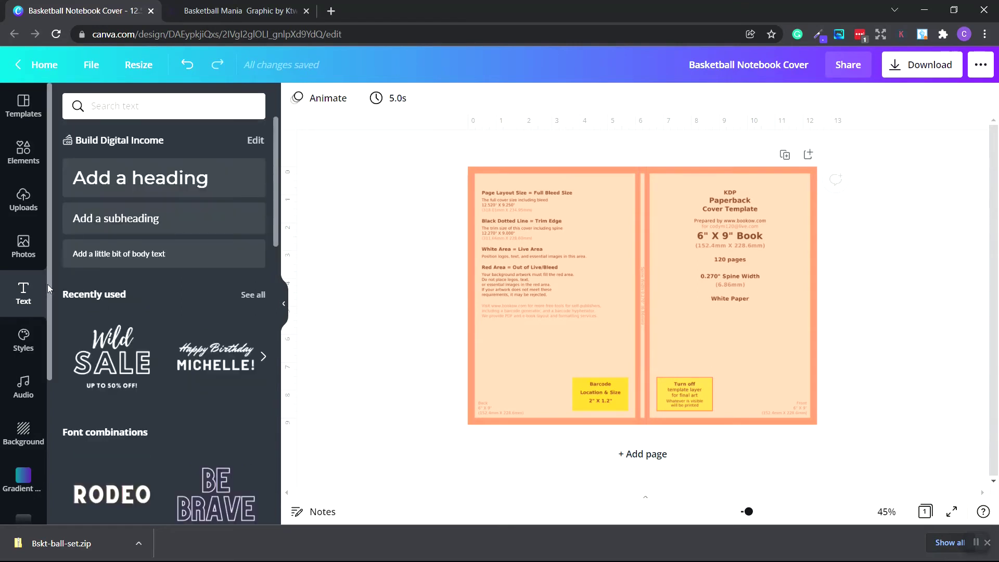
Upload the BASKETBALLMANIA font file to the Brand Kit's fonts
click(255, 140)
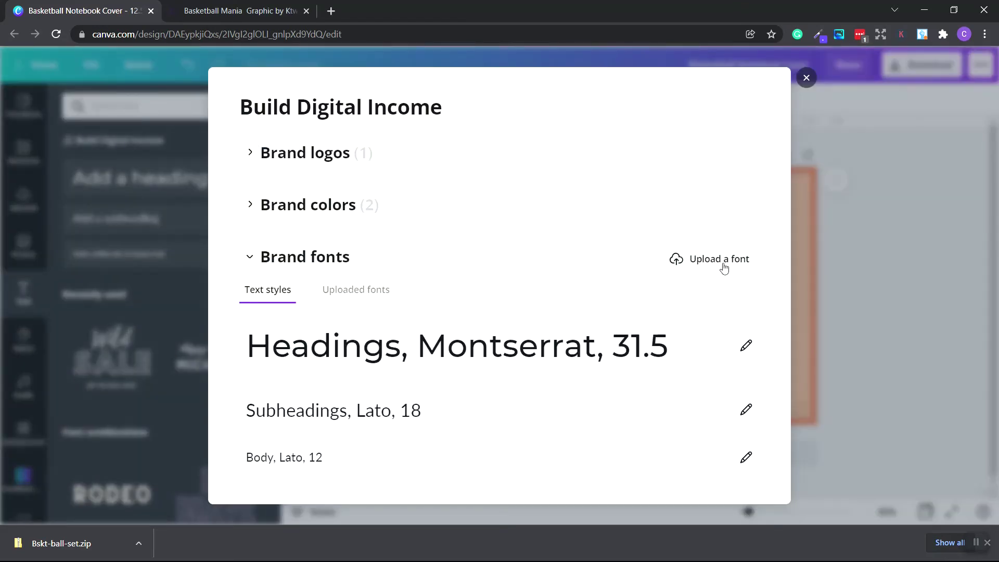
click(710, 260)
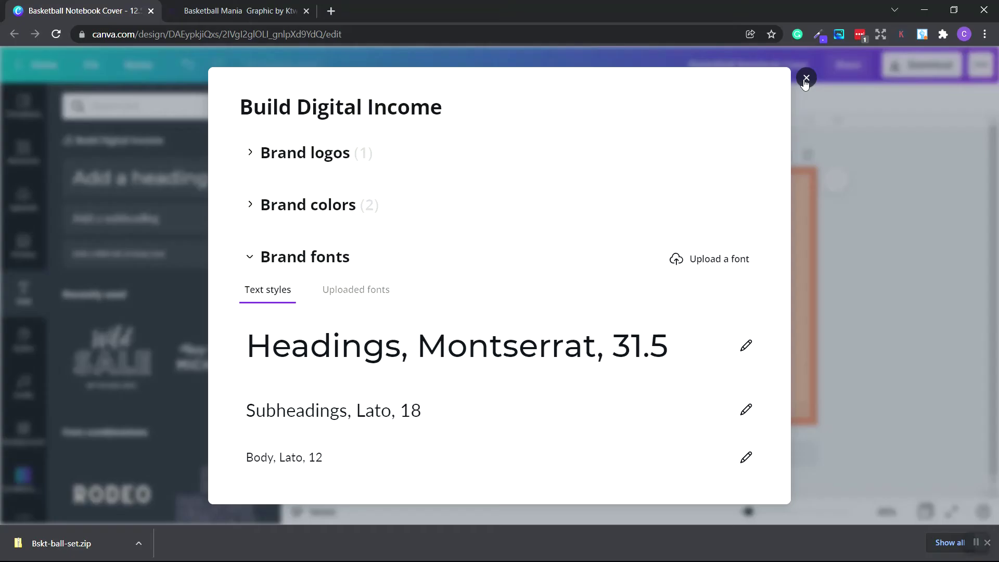
click(806, 78)
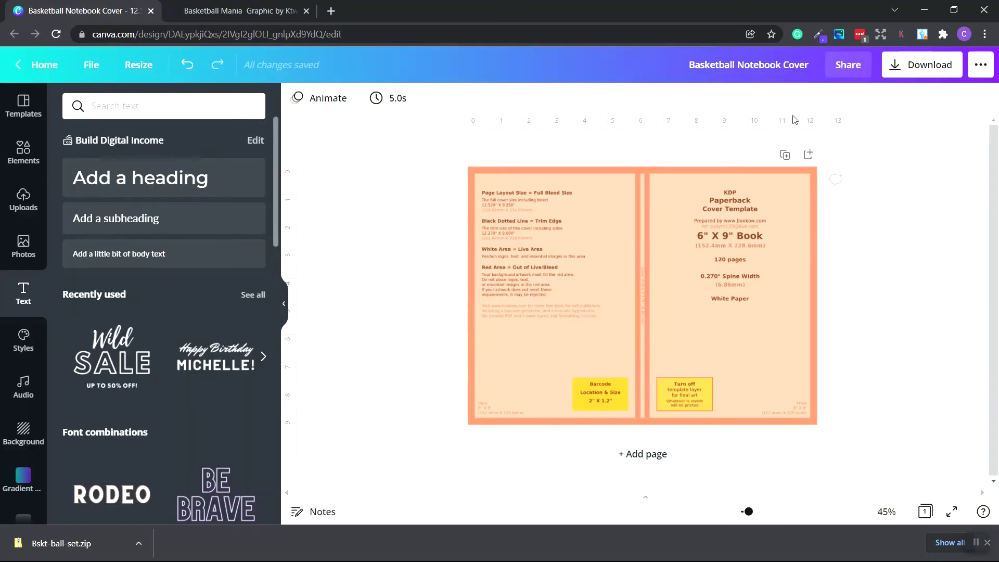
Add a heading reading 'Basketball' and set it in the Basketball Mania font
click(166, 178)
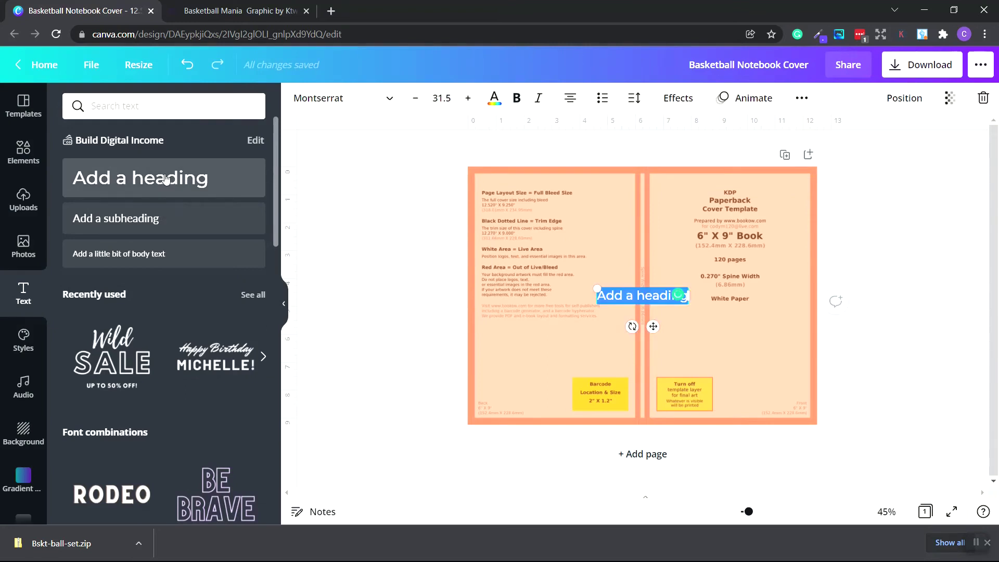
text(Basketball)
key(ctrl+a)
click(390, 98)
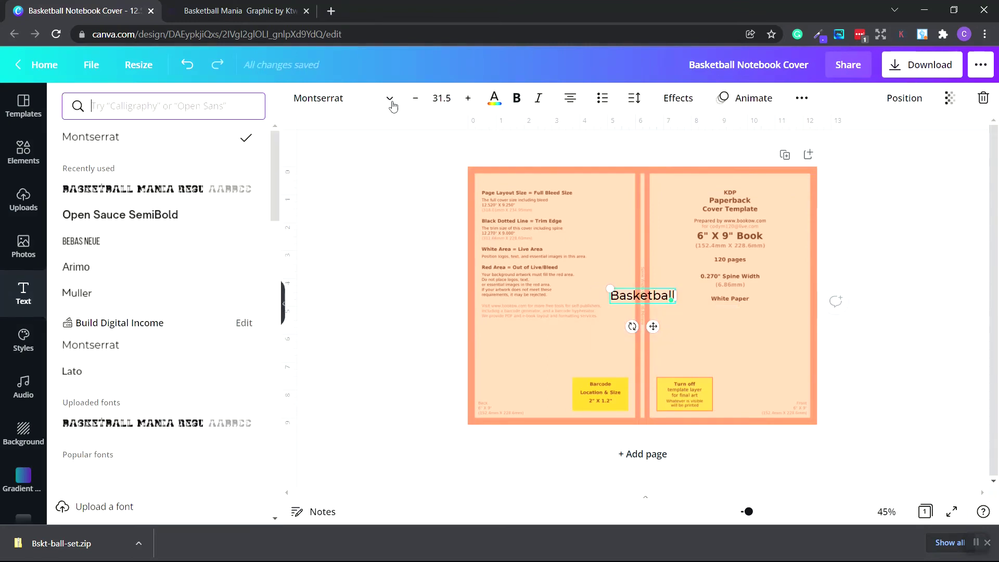
click(134, 191)
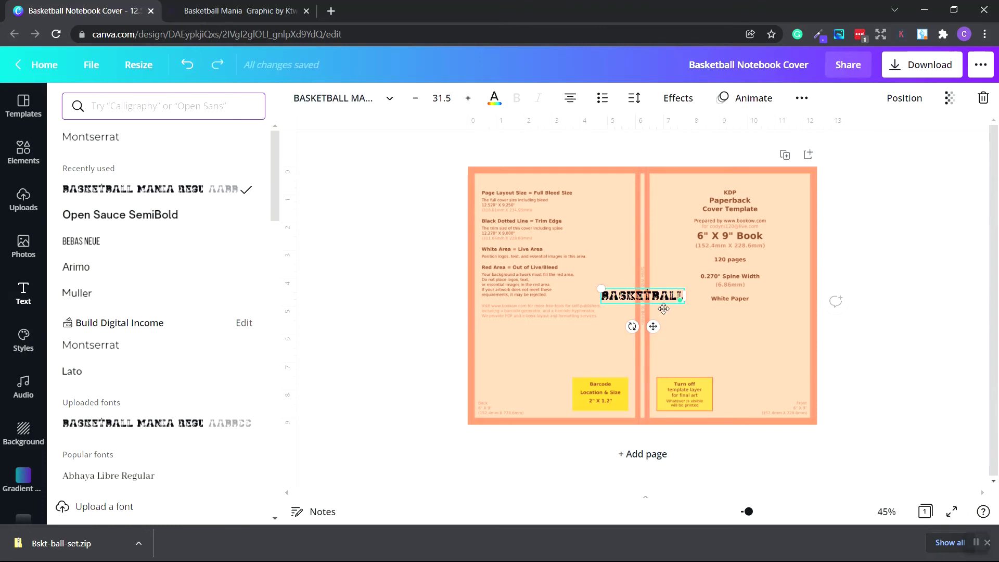
Curve the heading at 50 and move it to the top of the front cover
click(679, 100)
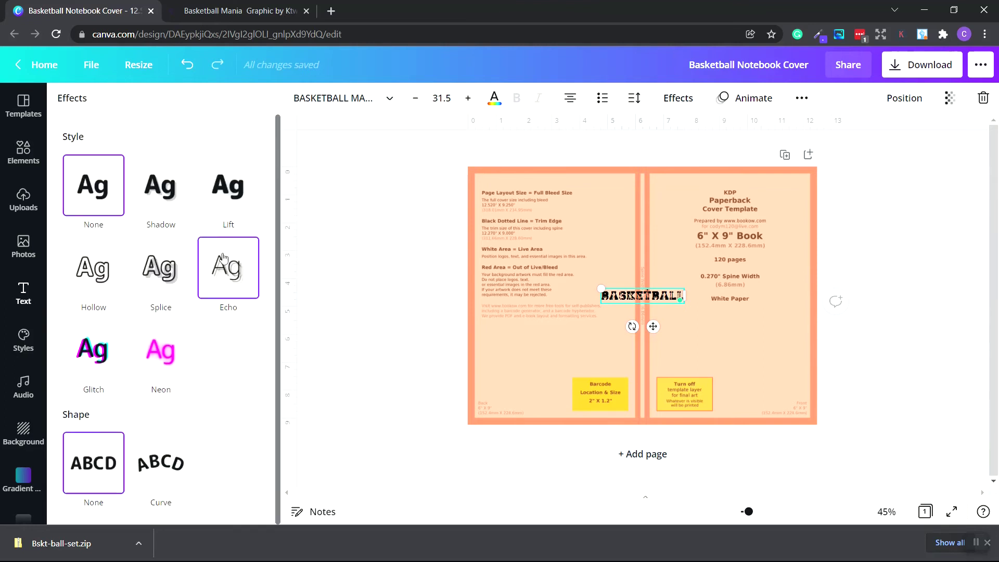
click(168, 487)
scroll(168, 487, down, 1)
drag(242, 498, 205, 499)
drag(663, 281, 751, 192)
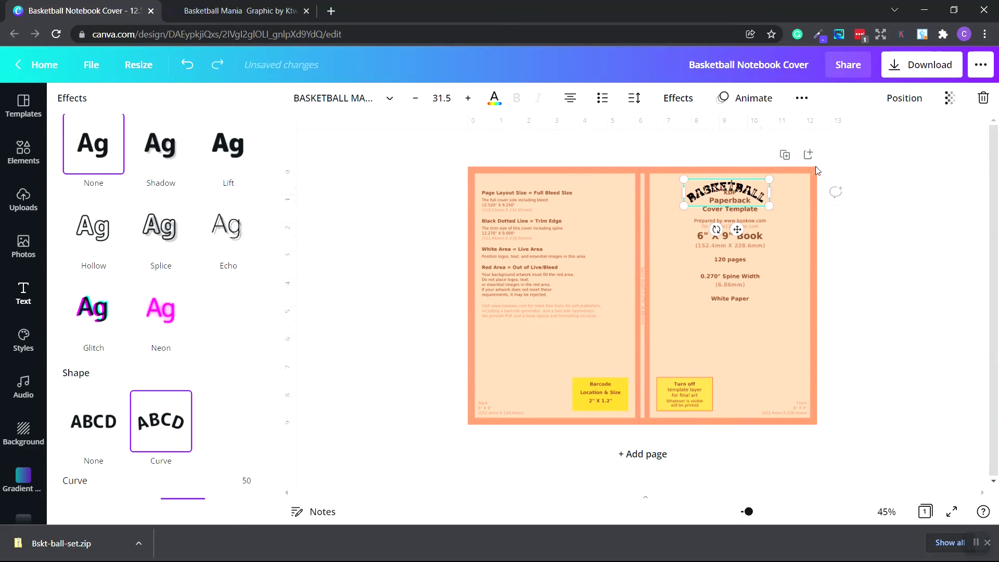
click(802, 101)
Duplicate the curved title twice, retyping the copies as 'NOTEBOOK' and 'FOR BOYS'
click(796, 131)
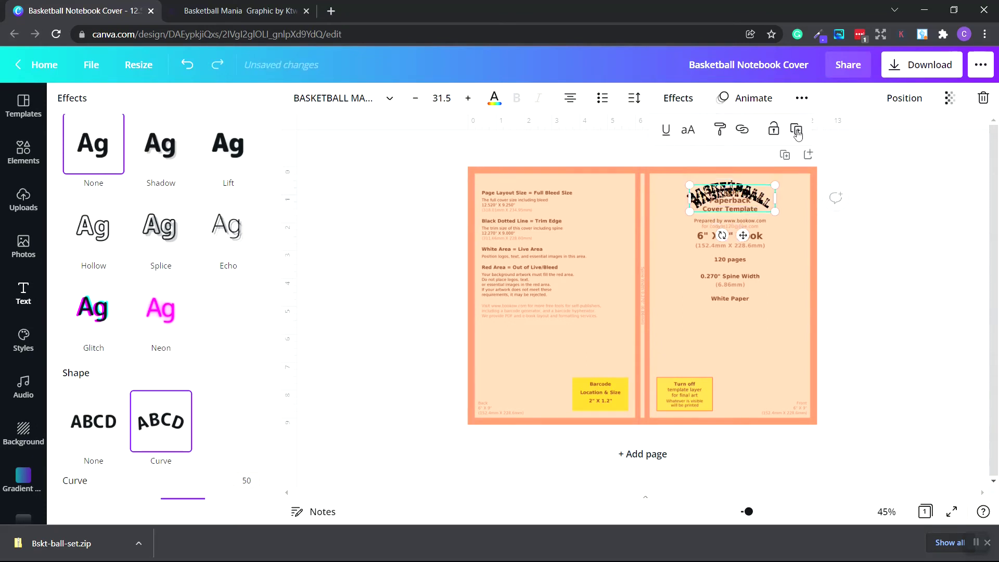
double_click(716, 199)
key(BackSpace)
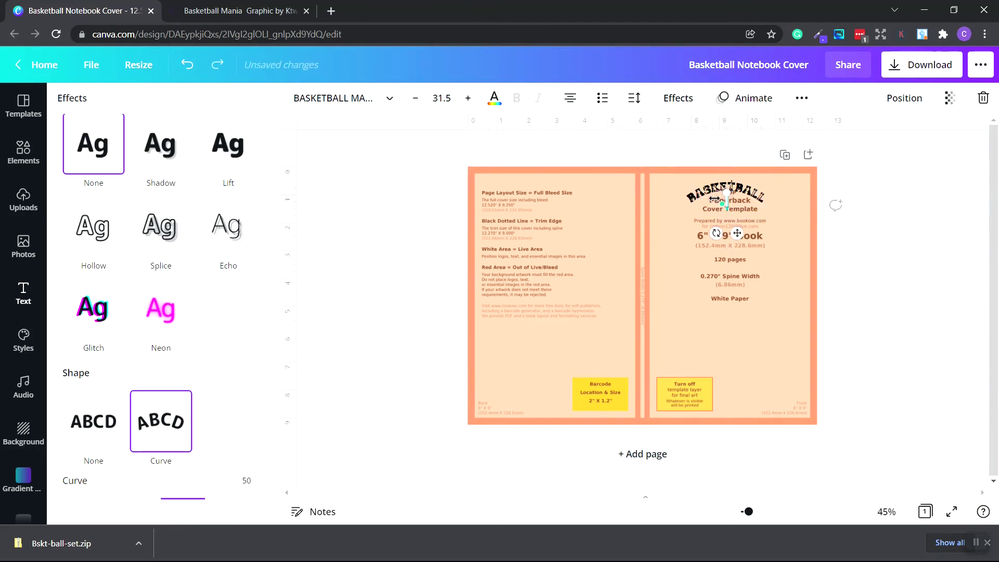
text(NOTEBOOK)
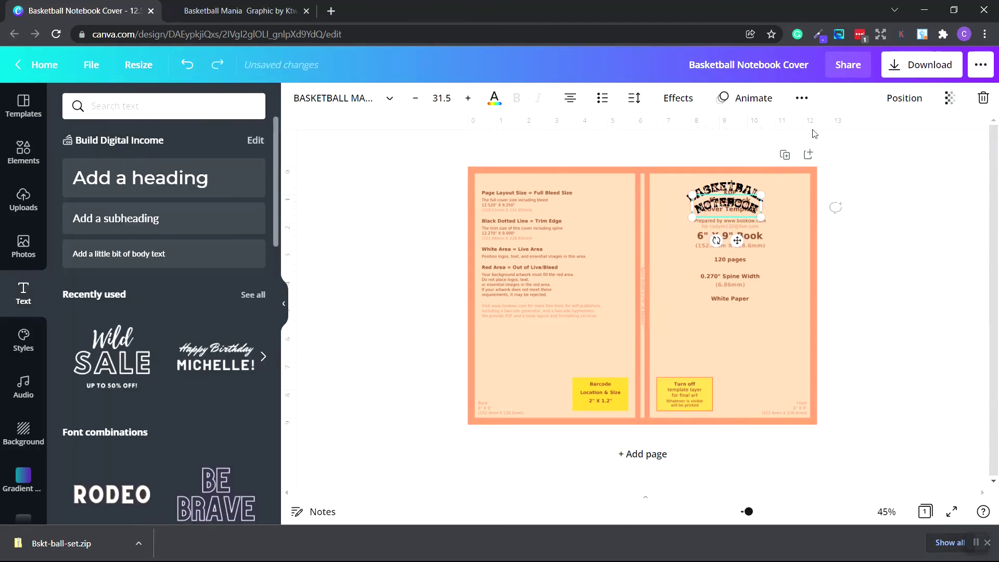
click(802, 98)
click(796, 130)
double_click(736, 218)
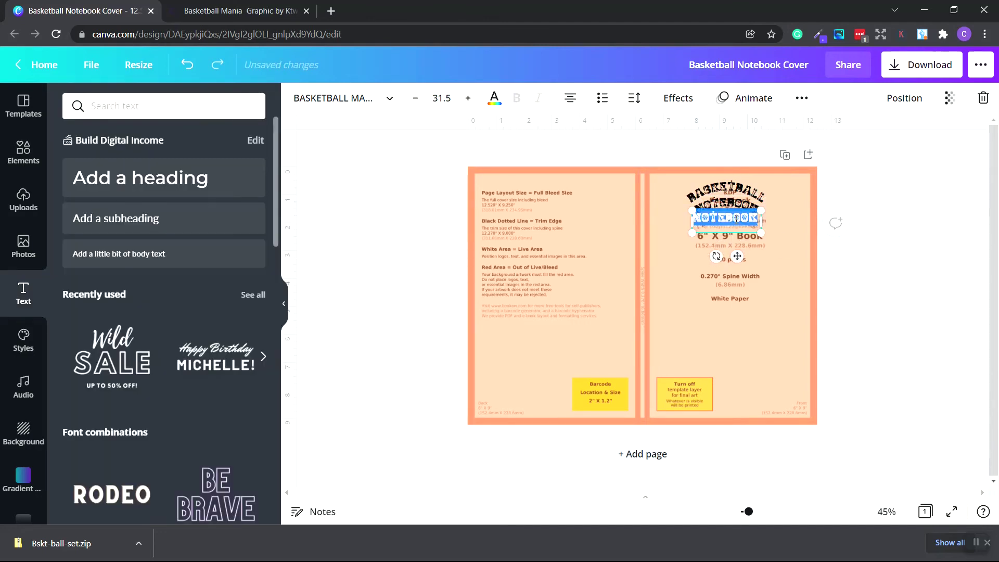
text(FOR BOYS)
key(Escape)
key(Escape)
Group the three curved lines, then reposition and enlarge the title on the front cover
click(714, 213)
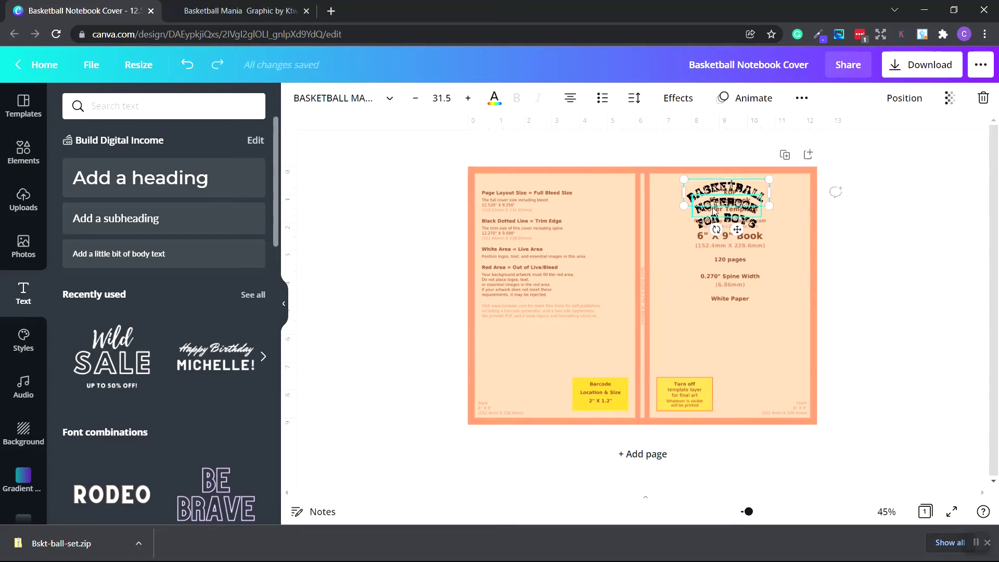
shift+click(713, 212)
shift+click(709, 227)
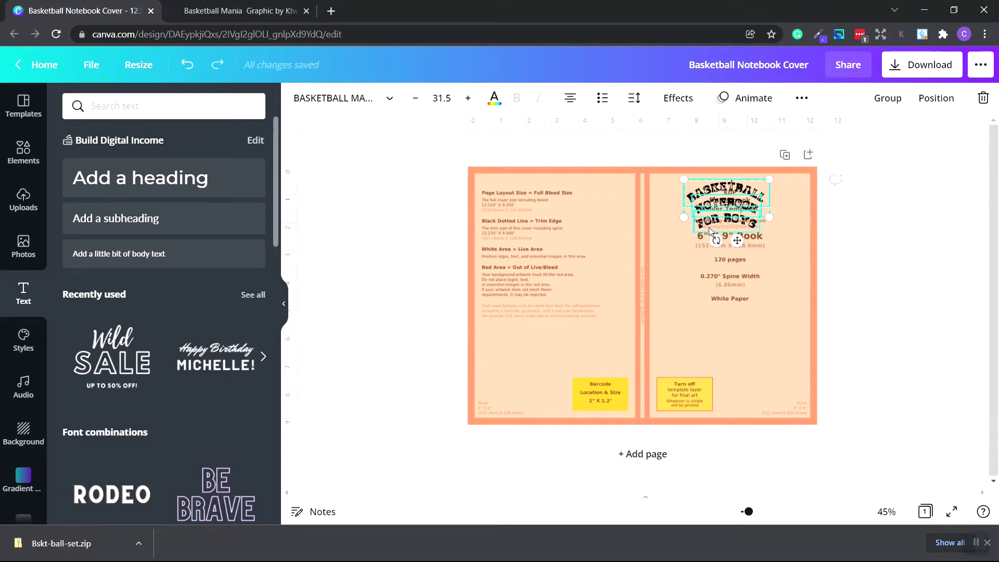
click(887, 99)
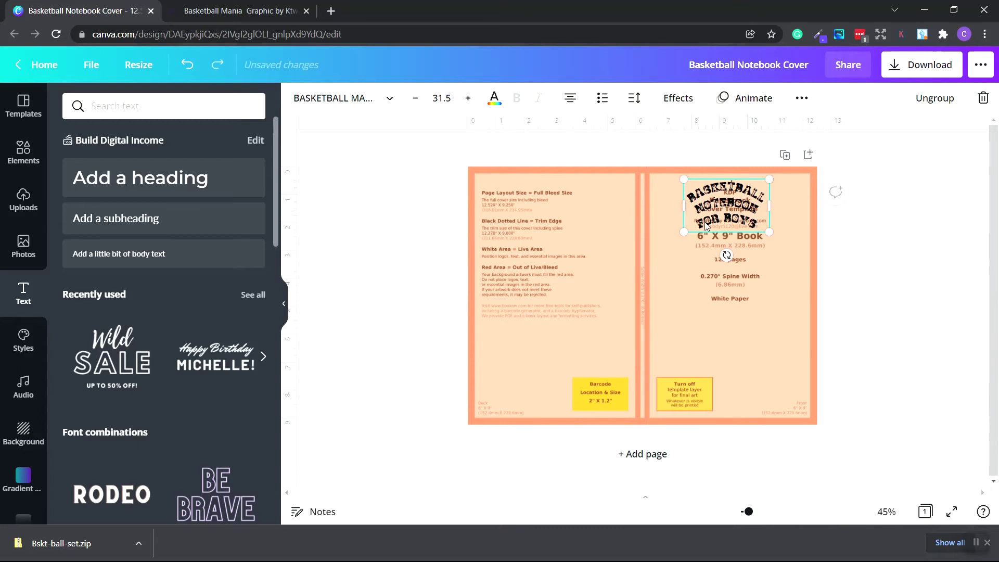
drag(705, 225, 686, 238)
drag(748, 242, 792, 267)
drag(733, 216, 740, 204)
click(870, 195)
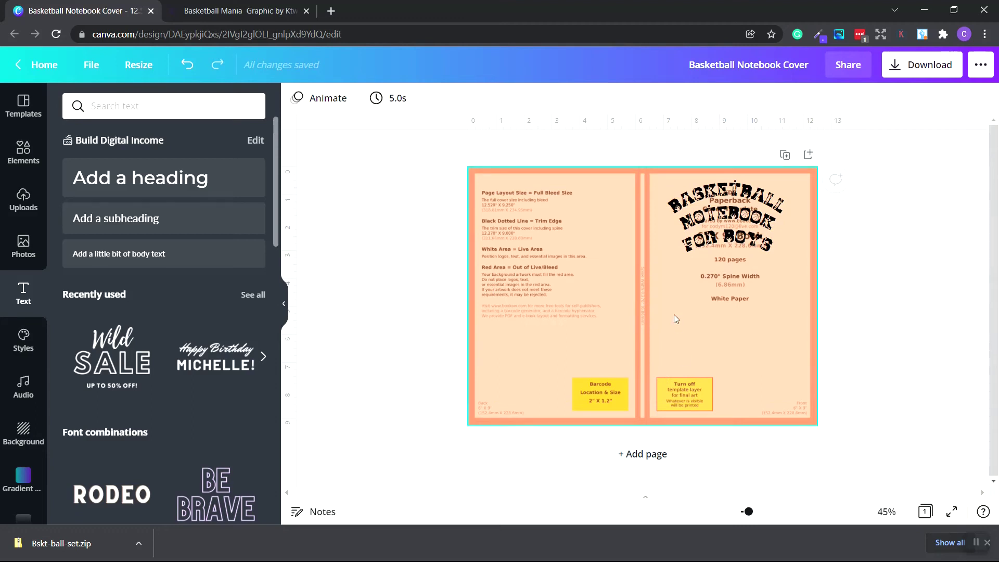
click(23, 200)
Place a player silhouette on the cover, resize it to 1.8 by 3.6, and position it beside the title
drag(91, 271, 599, 301)
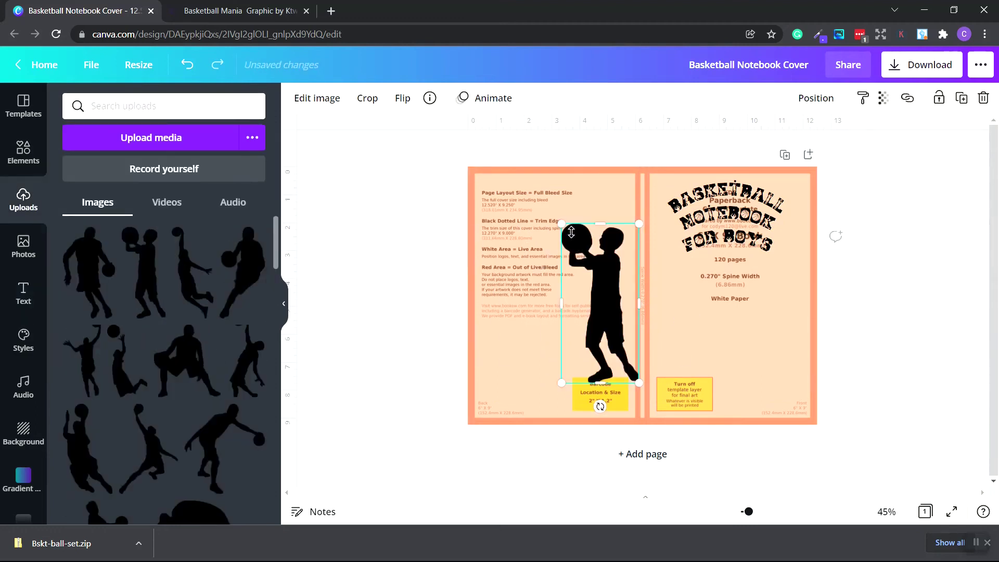
drag(558, 222, 671, 213)
click(728, 224)
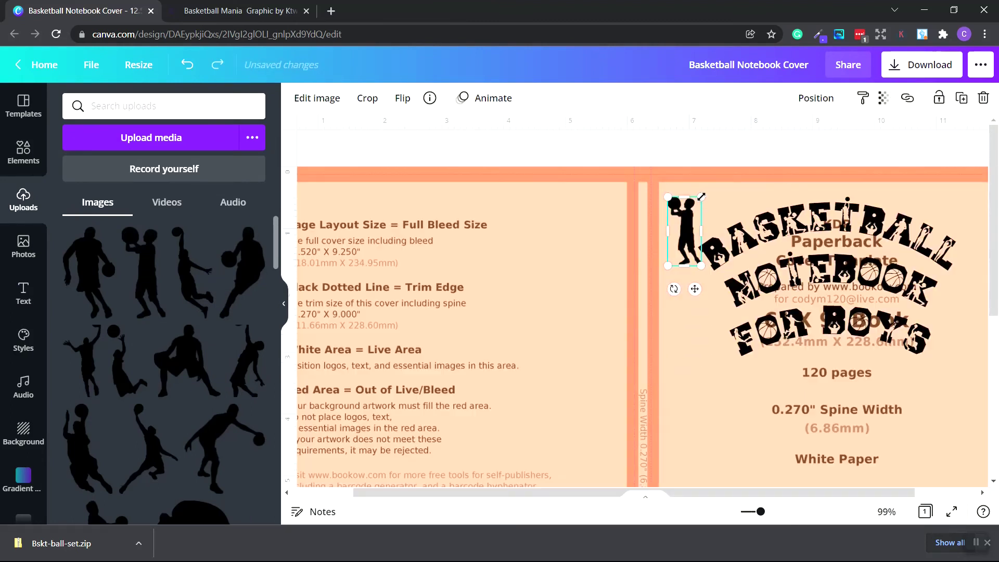
scroll(787, 517, up, 5)
drag(708, 263, 674, 211)
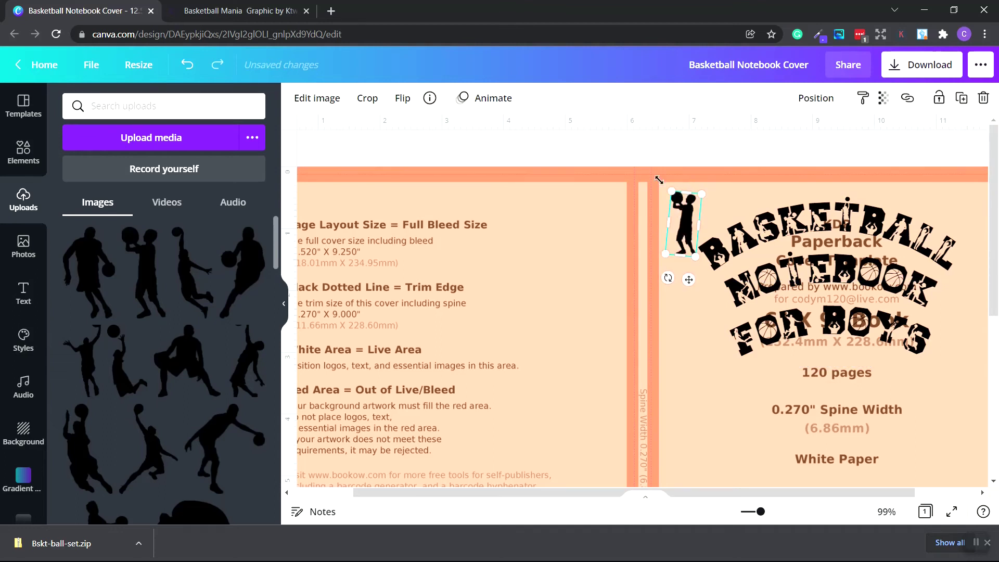
Set the silhouette's transparency to 55, try a large jumping player, then undo unwanted changes
click(883, 98)
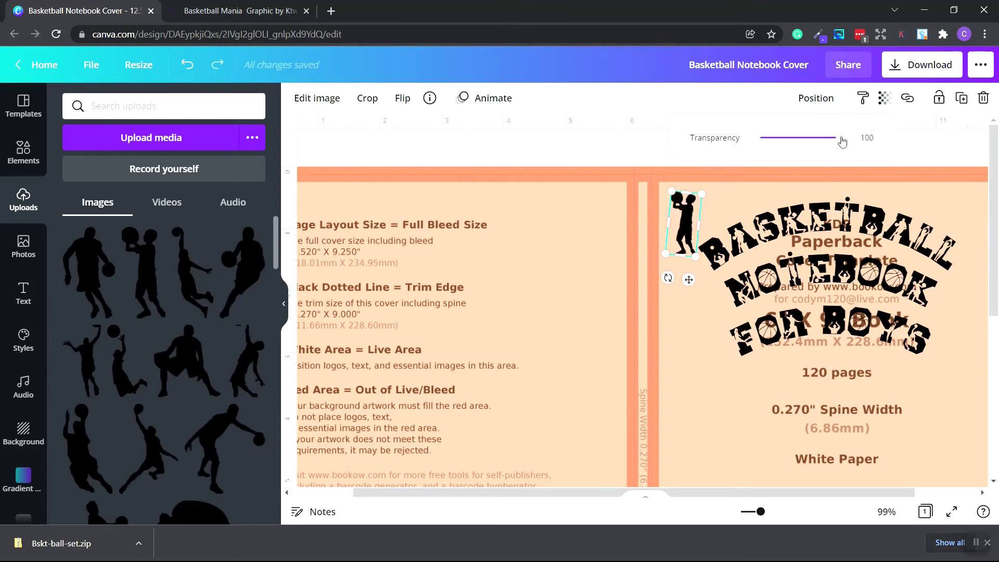
drag(842, 138, 804, 141)
scroll(624, 312, down, 5)
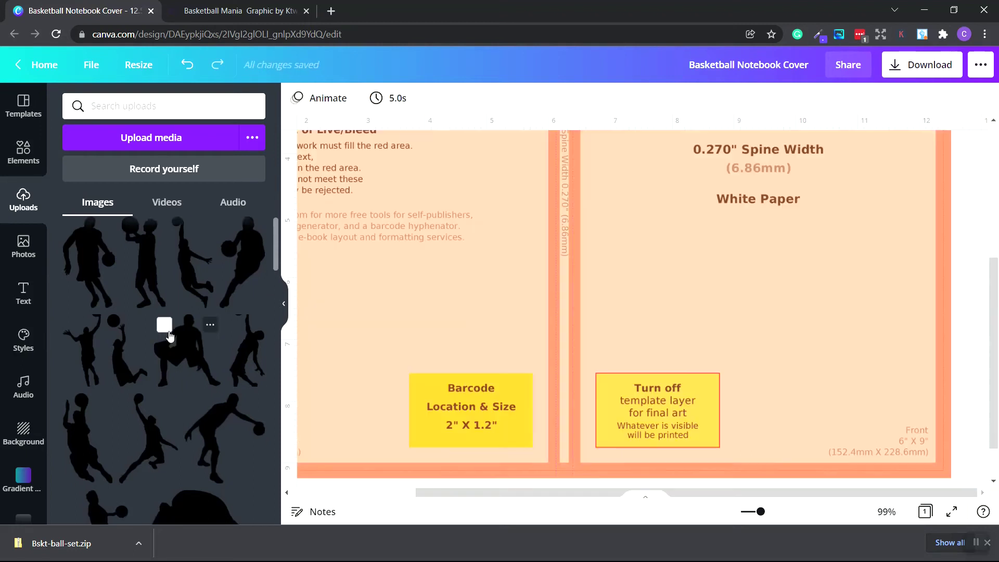
scroll(166, 327, down, 3)
click(161, 323)
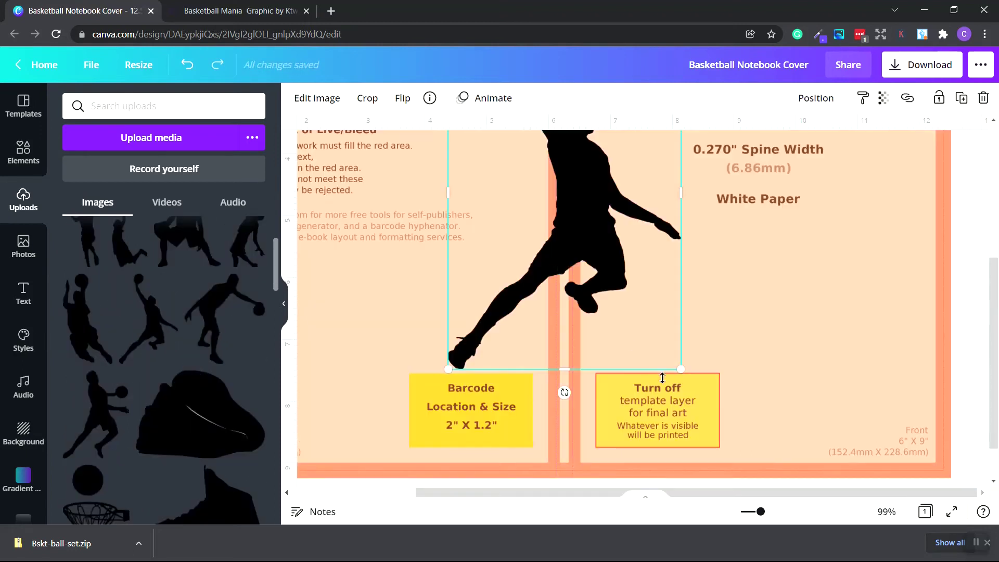
key(ctrl+z)
scroll(867, 301, up, 3)
key(ctrl+z)
key(ctrl+z)
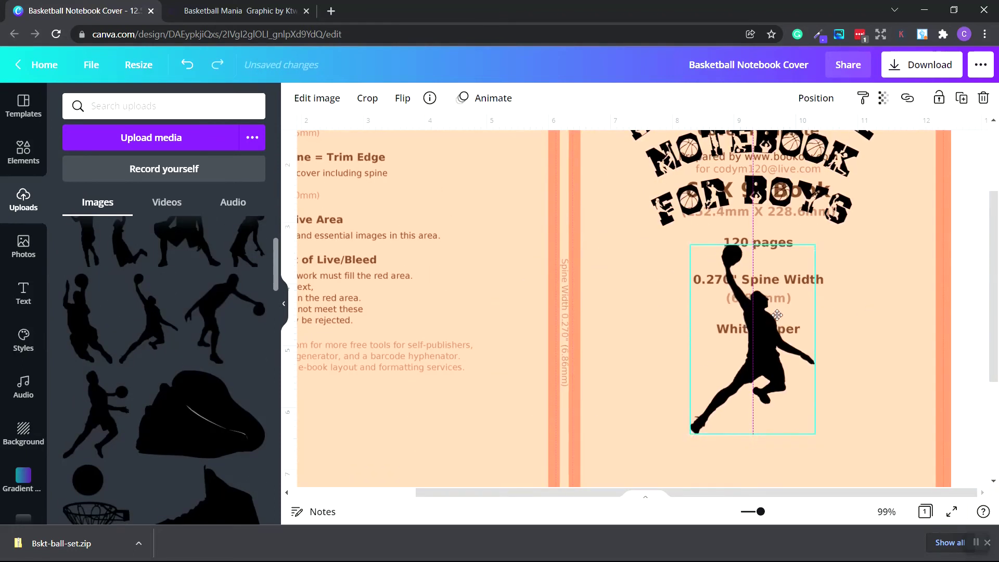
click(887, 512)
click(857, 453)
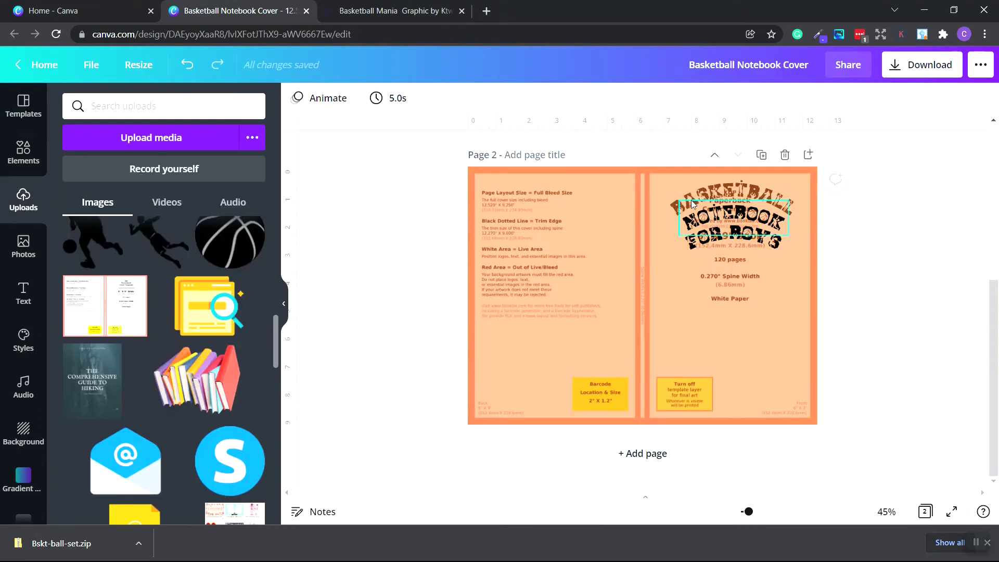
Add a black square from Elements, narrow it into a bar, and set its transparency to 62
click(23, 150)
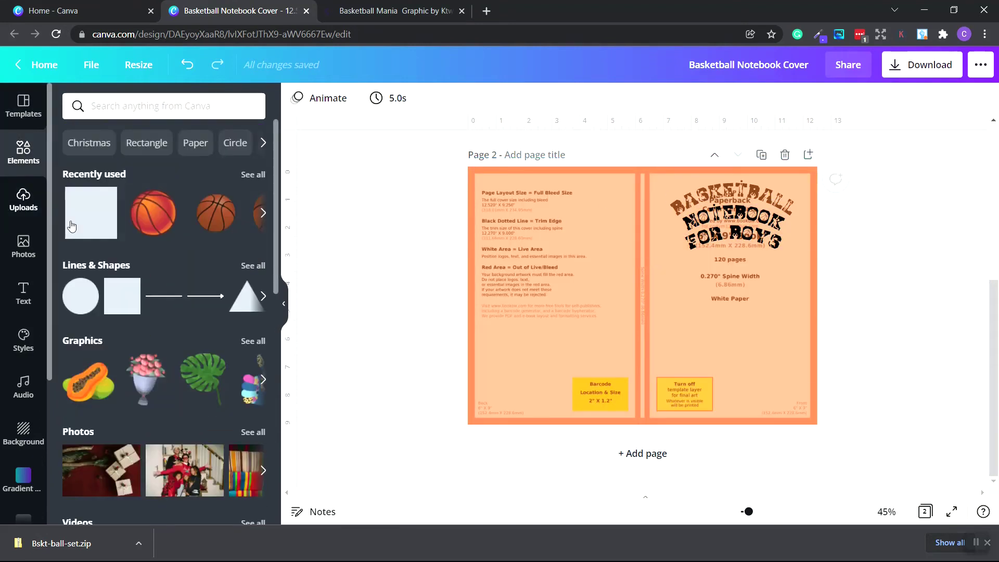
click(113, 302)
click(297, 98)
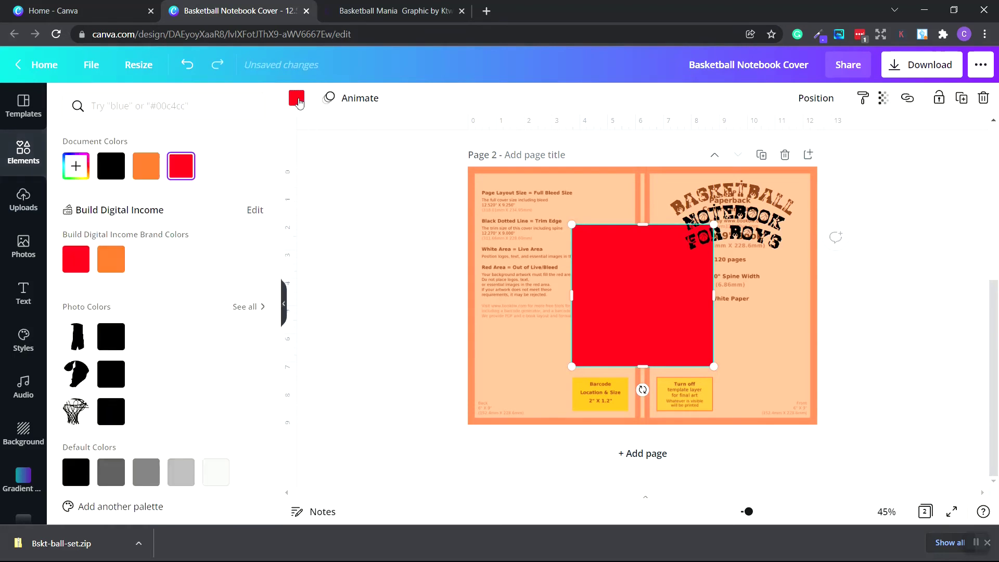
click(111, 165)
drag(572, 295, 697, 296)
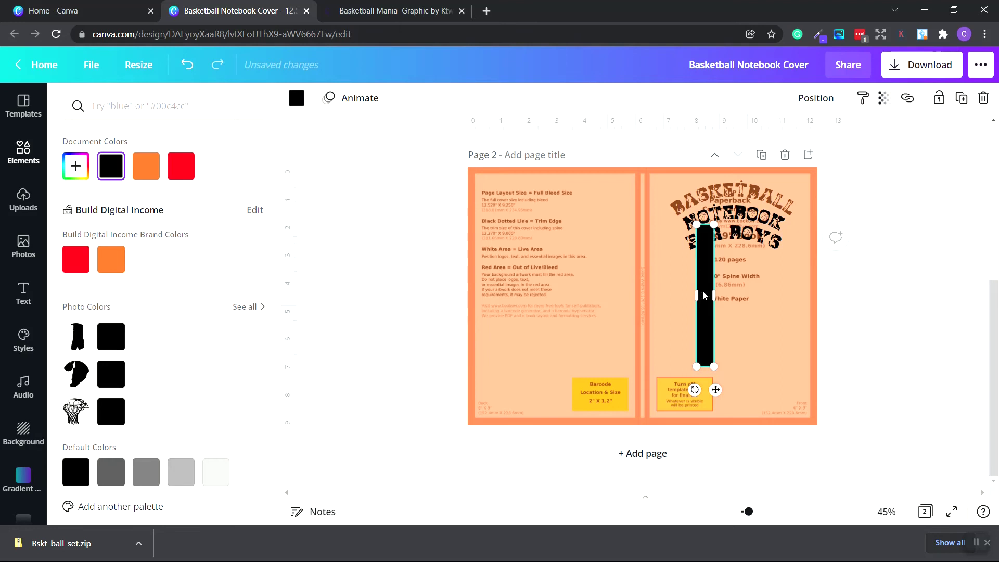
click(883, 98)
drag(836, 138, 803, 139)
click(895, 327)
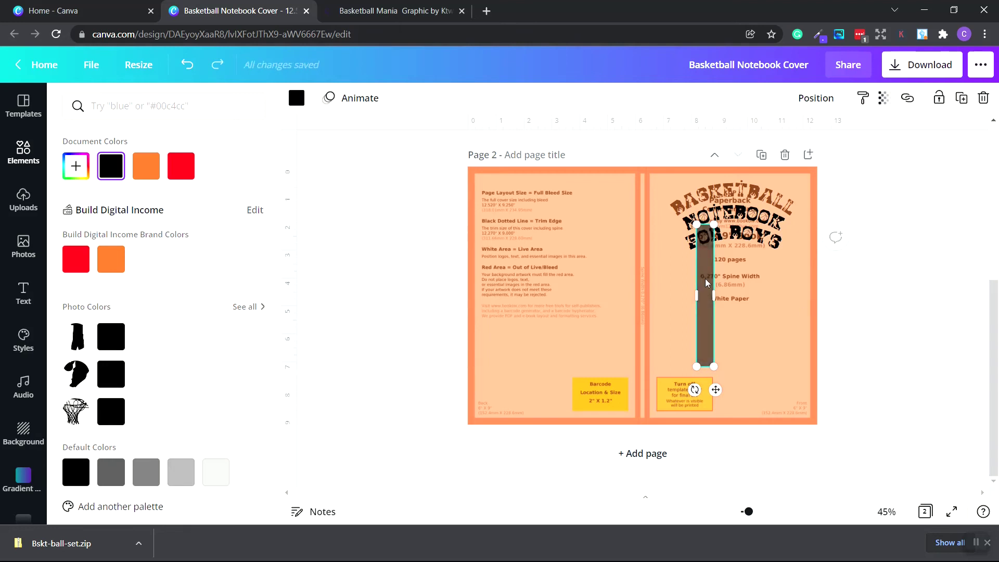
Move the bar onto the spine and stretch it down to the cover's bottom edge
drag(706, 282, 644, 216)
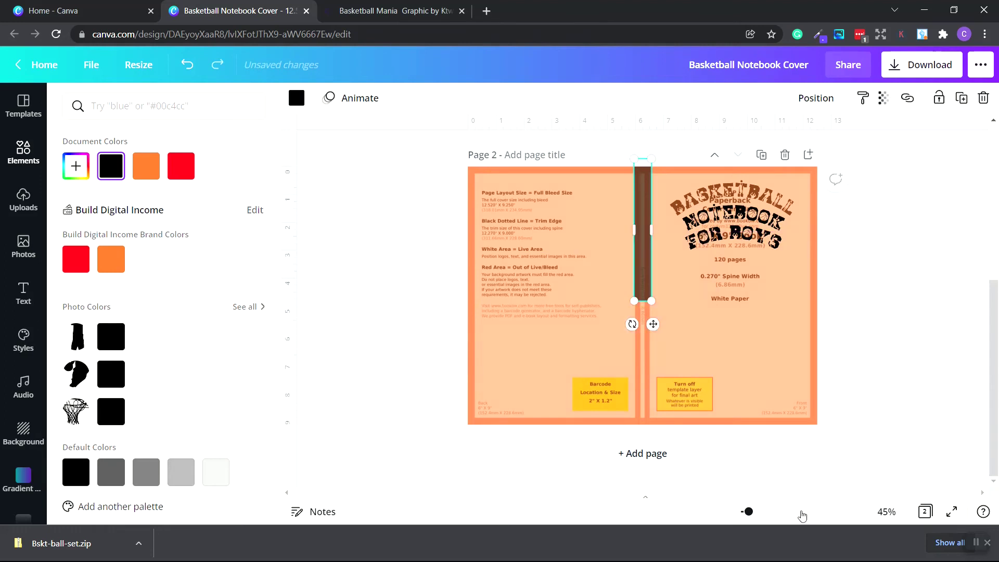
click(801, 512)
drag(624, 345, 663, 473)
scroll(642, 350, down, 7)
scroll(631, 303, up, 2)
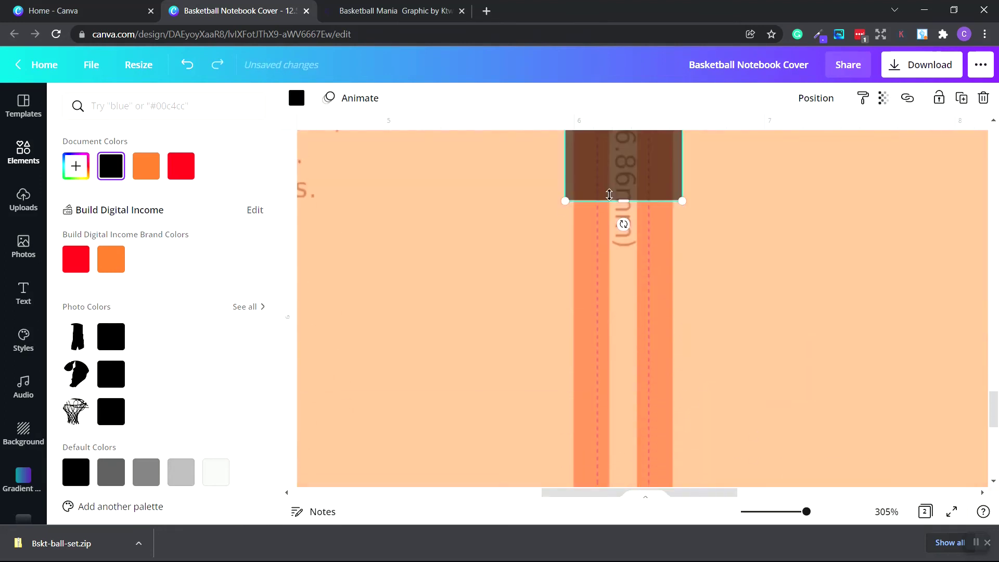
drag(609, 195, 630, 484)
scroll(640, 337, down, 5)
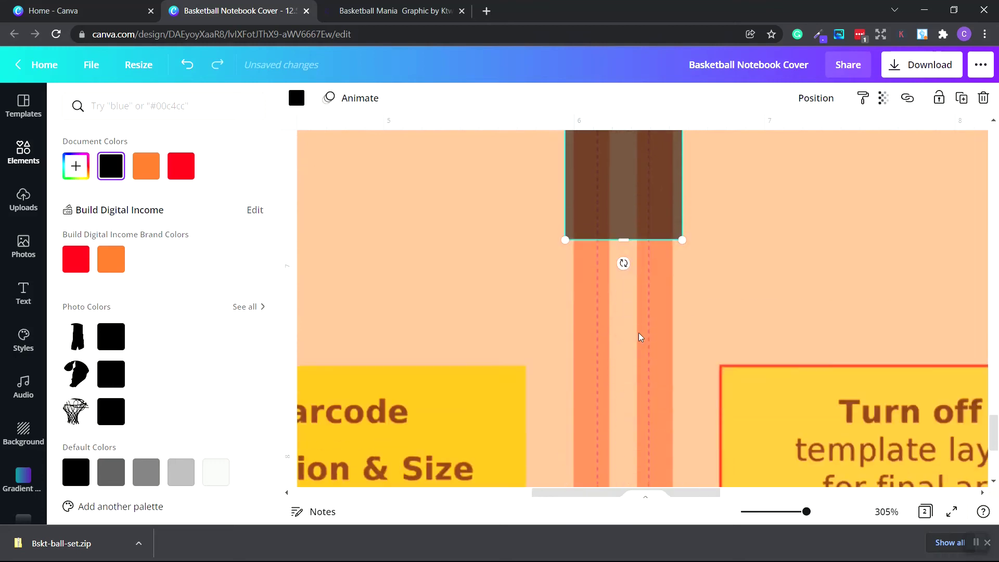
scroll(640, 337, down, 2)
drag(624, 155, 614, 508)
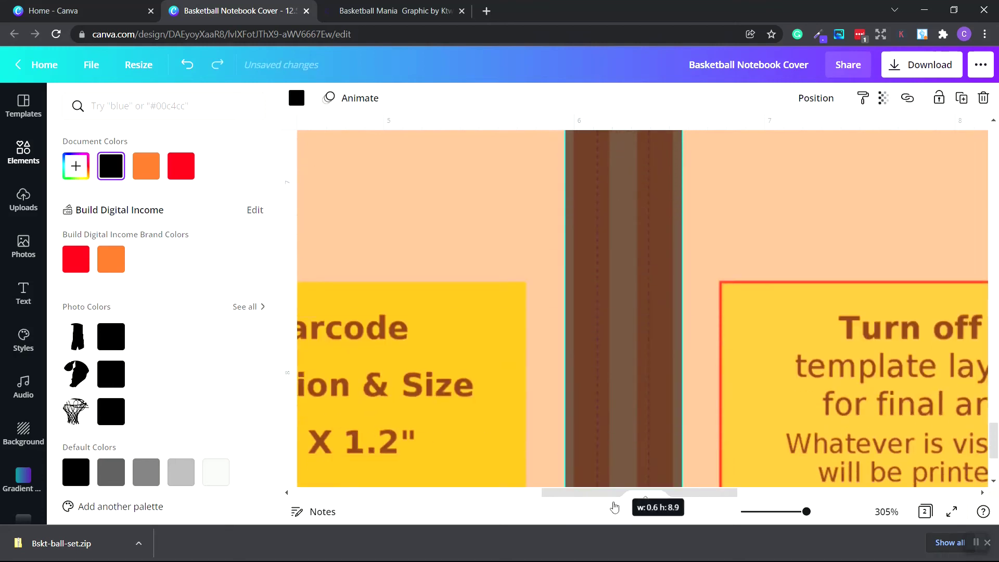
scroll(644, 343, down, 4)
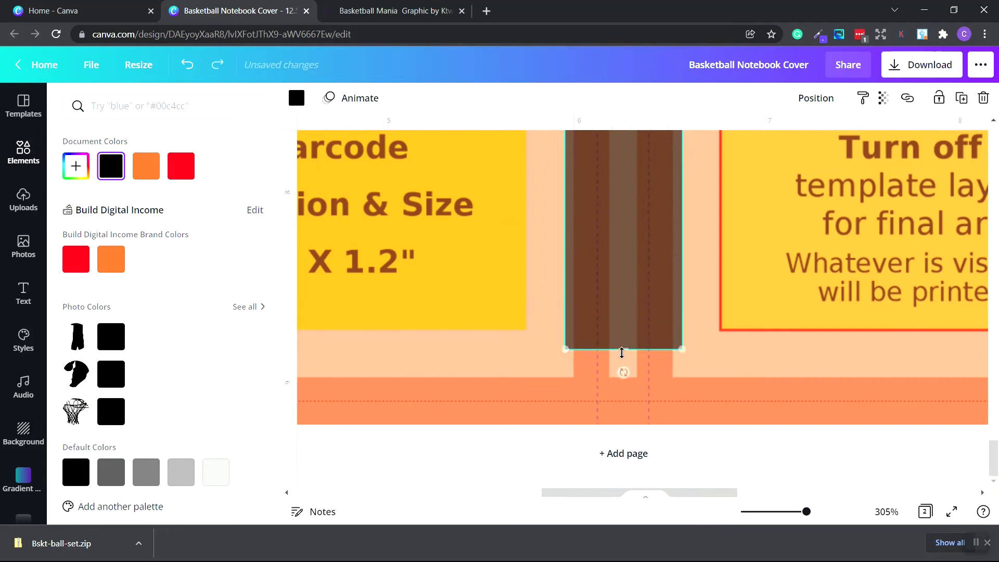
drag(621, 353, 627, 433)
scroll(639, 341, up, 10)
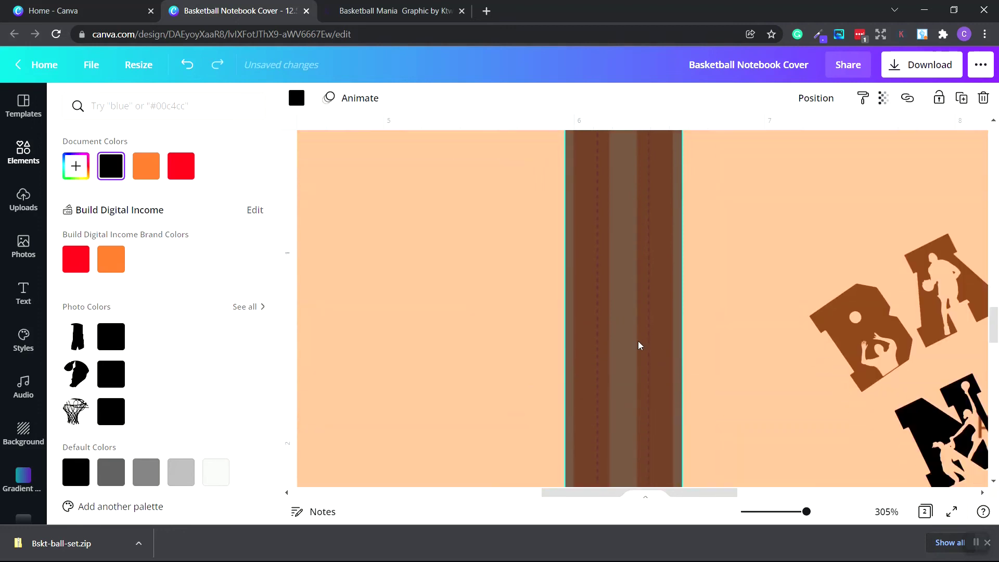
scroll(634, 343, down, 1)
drag(631, 342, 631, 341)
scroll(631, 341, down, 5)
Make the spine bar fully opaque black with the whole cover in view
click(884, 513)
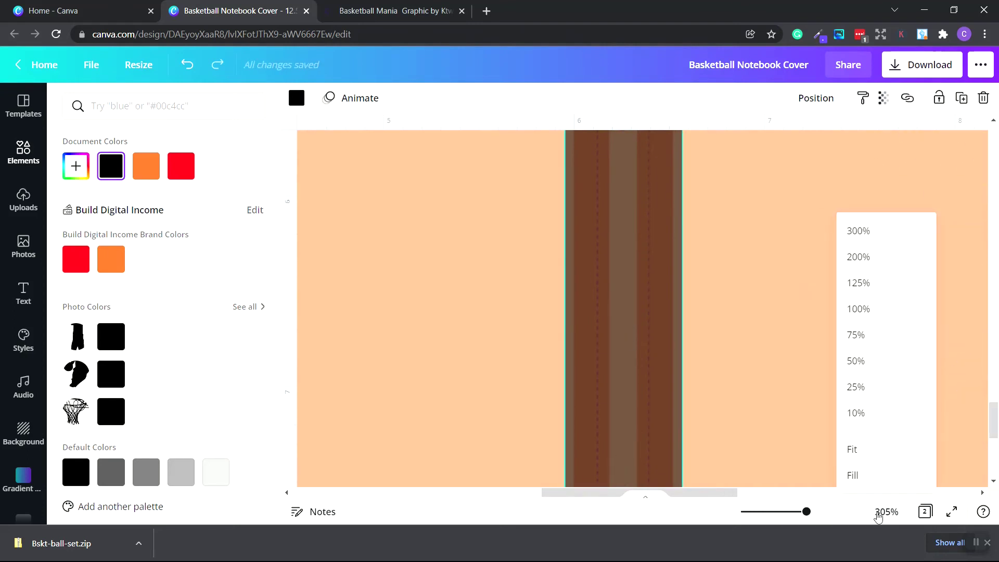
click(874, 451)
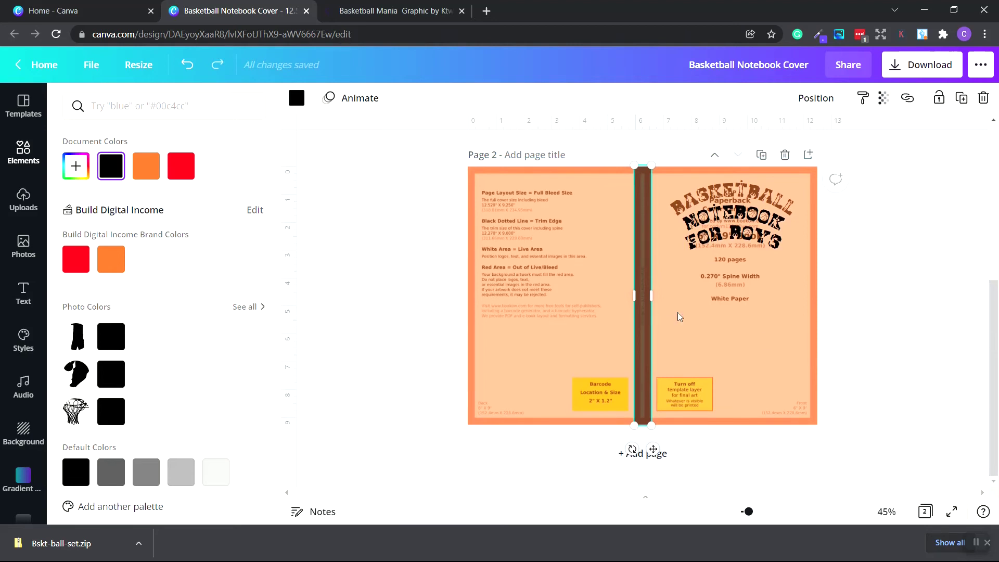
click(884, 98)
drag(812, 139, 852, 152)
click(870, 276)
click(853, 258)
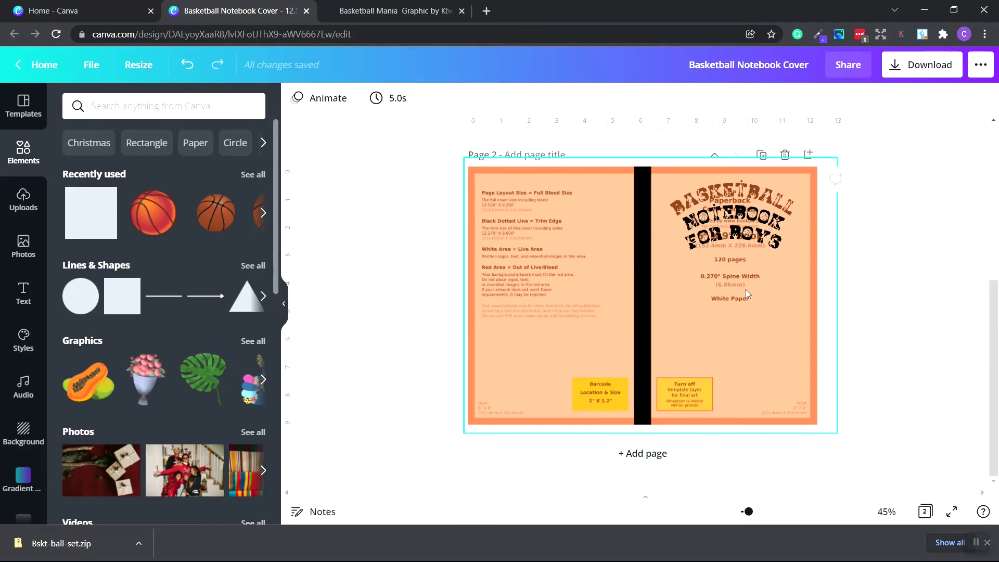
Delete the template page and choose PDF Print as the download file type
key(Delete)
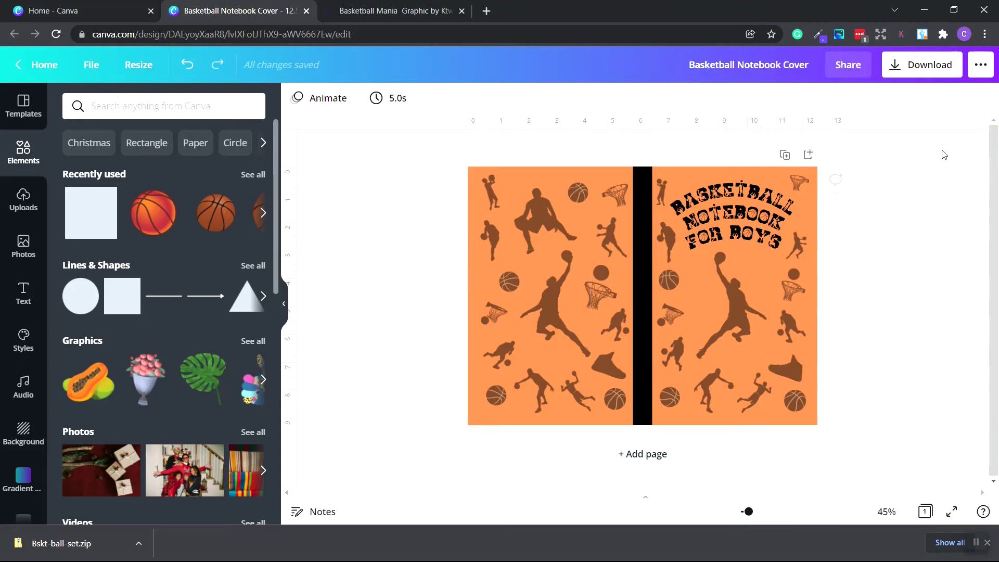
click(925, 74)
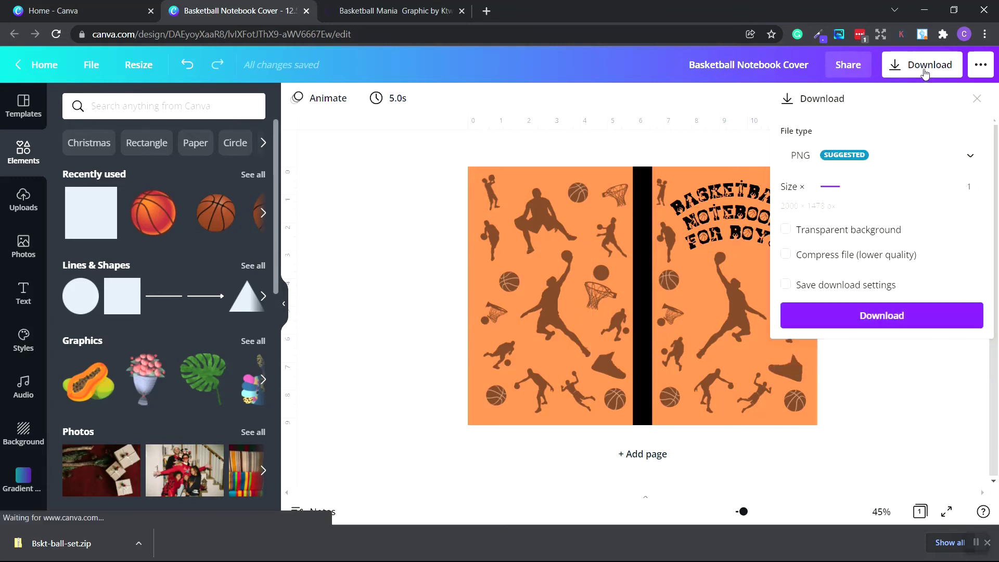
click(892, 160)
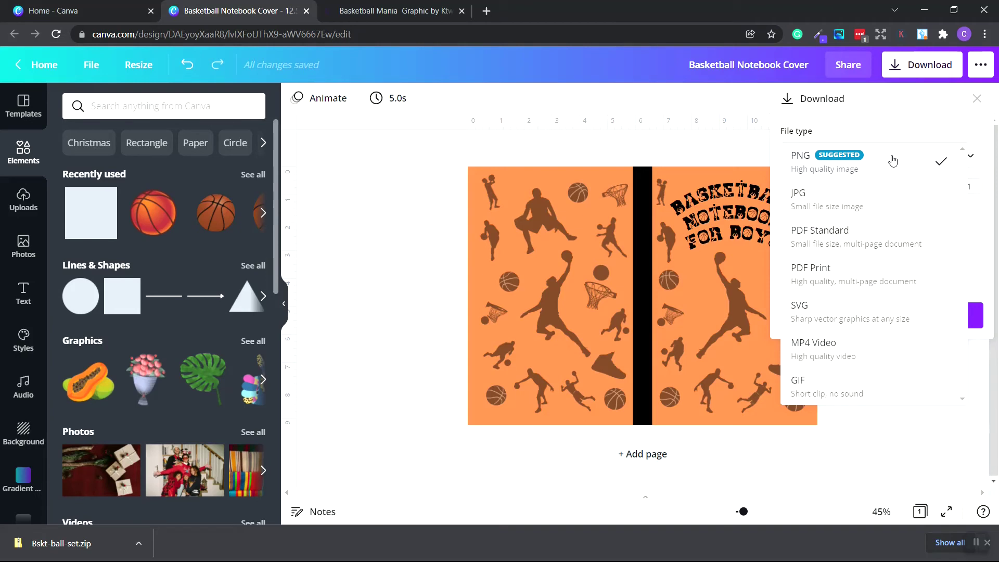
click(837, 275)
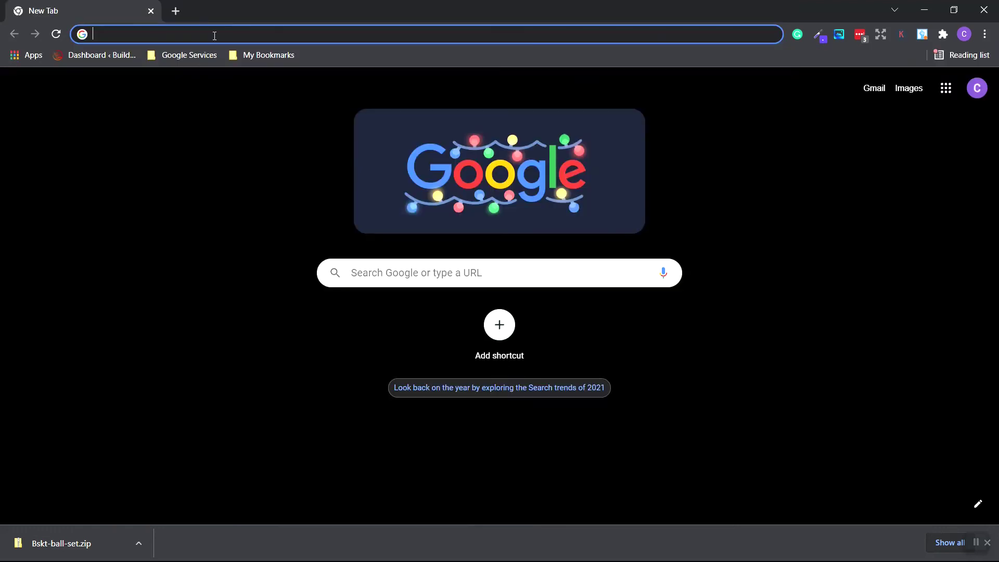
Search Google for 'amazon kdp', sign in to KDP, and start a new paperback title
text(amazon kd)
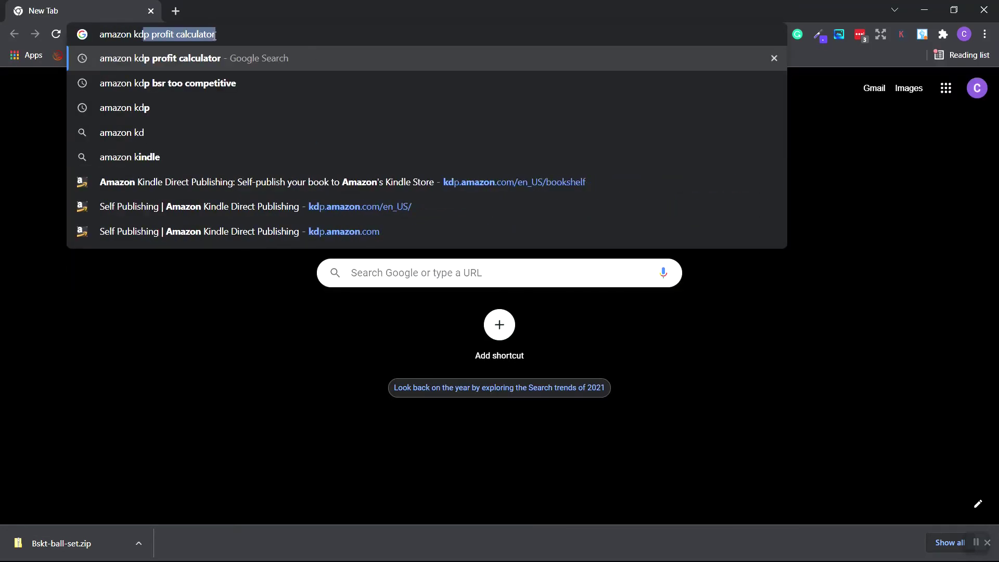
text(p)
key(Return)
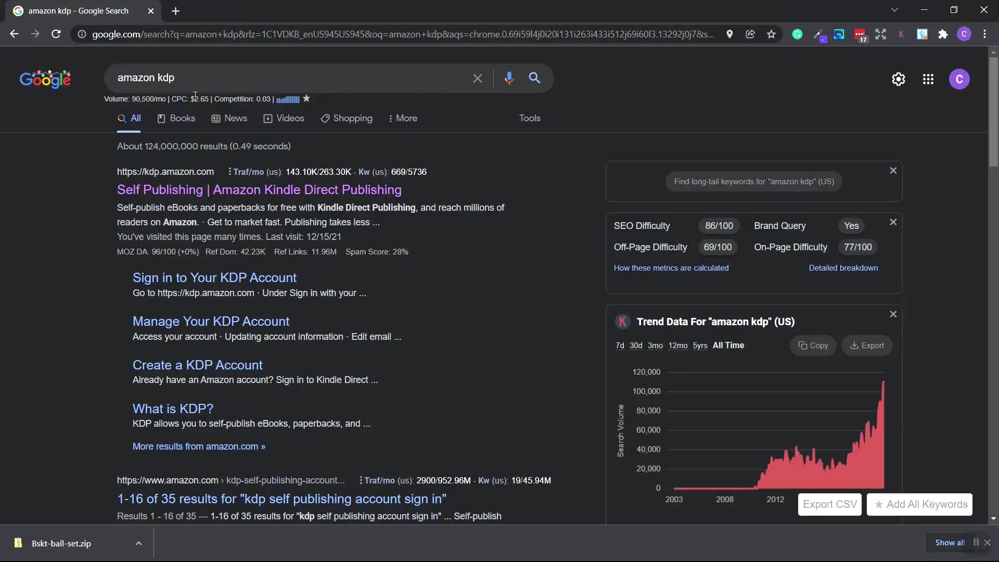
click(209, 191)
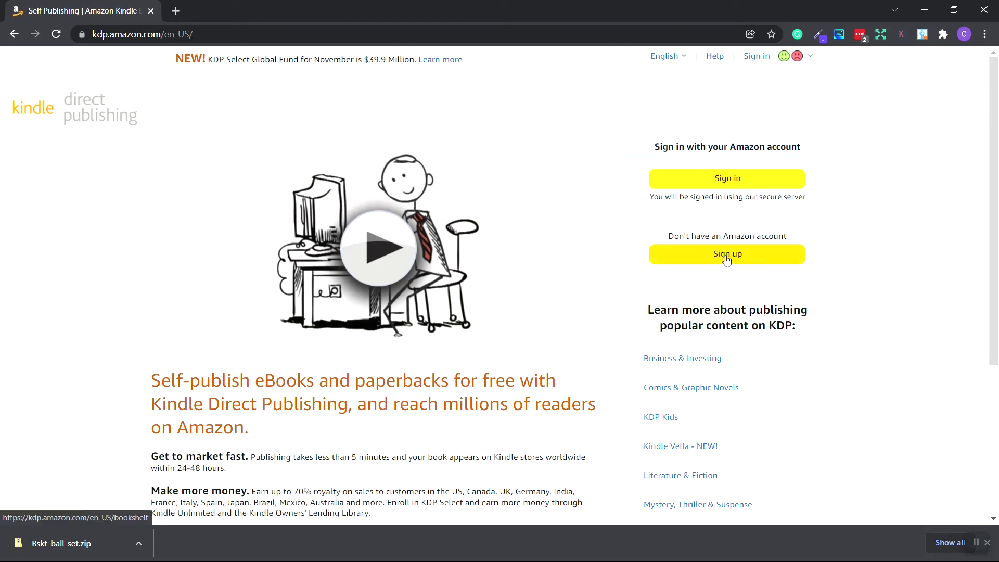
click(728, 179)
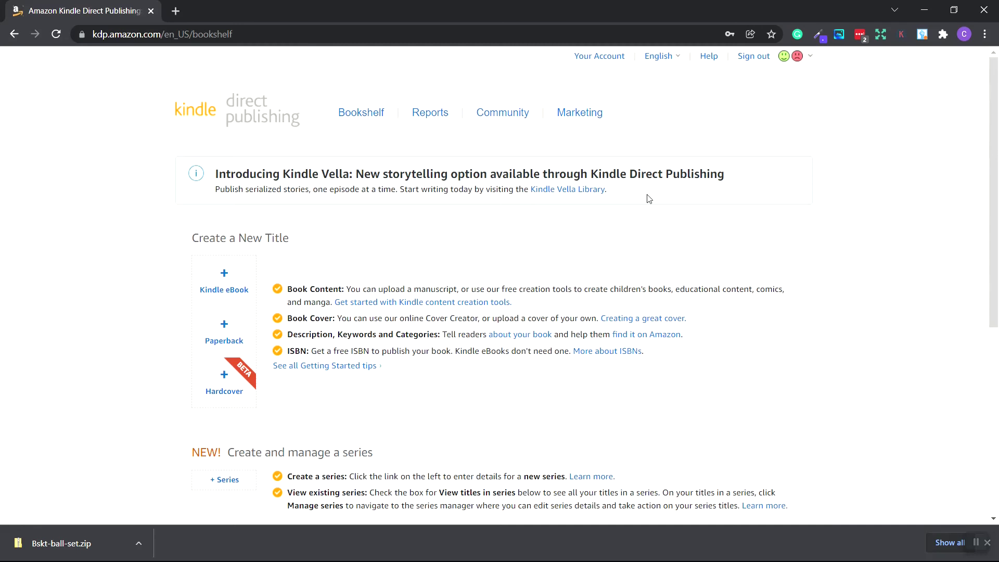
scroll(649, 199, down, 1)
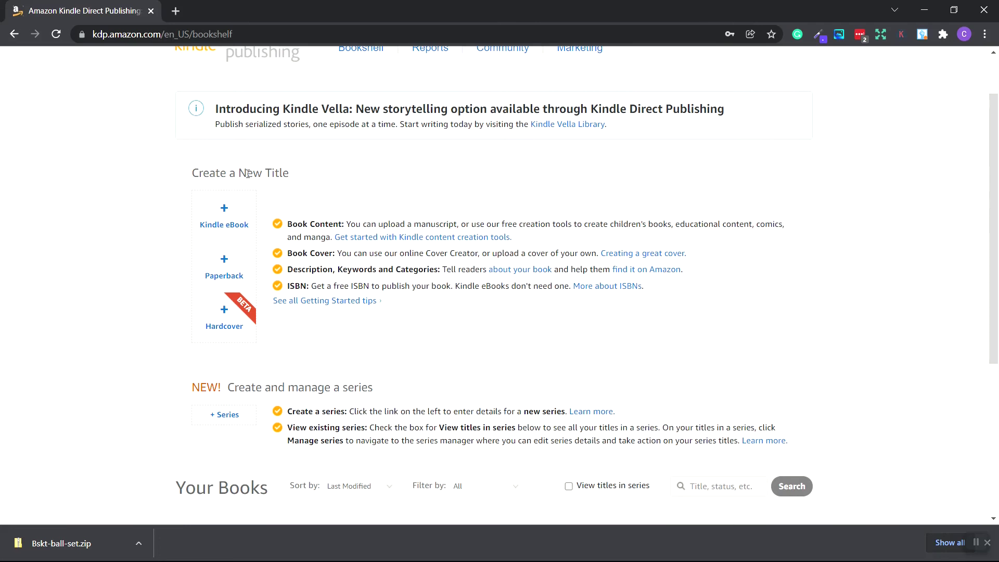
click(228, 273)
scroll(525, 282, down, 1)
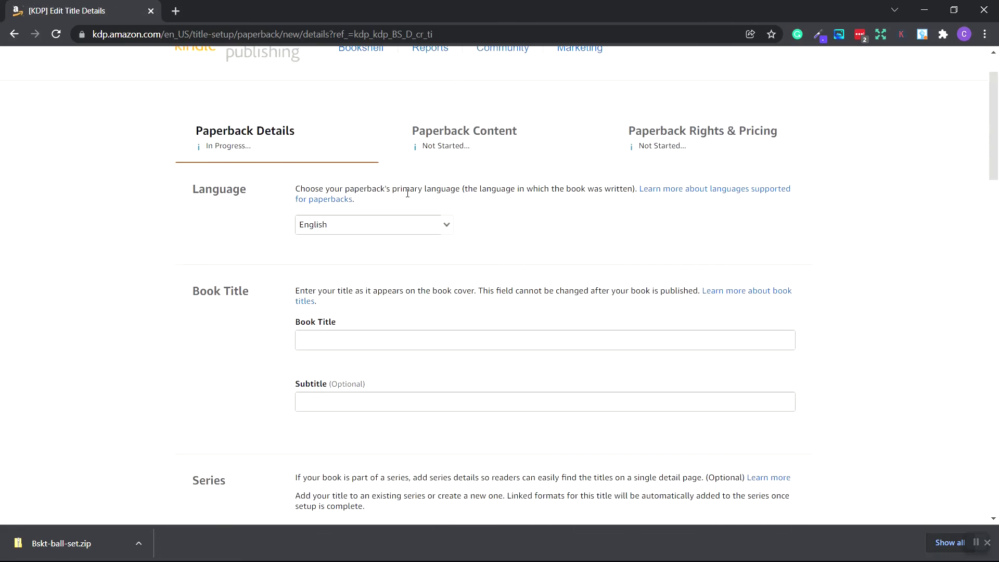
Paste 'Basketball Notebook For Boys' as title and 'Lined Notebook Paper with Basketball Themed Images on Each Page' as subtitle
click(448, 226)
scroll(545, 235, down, 1)
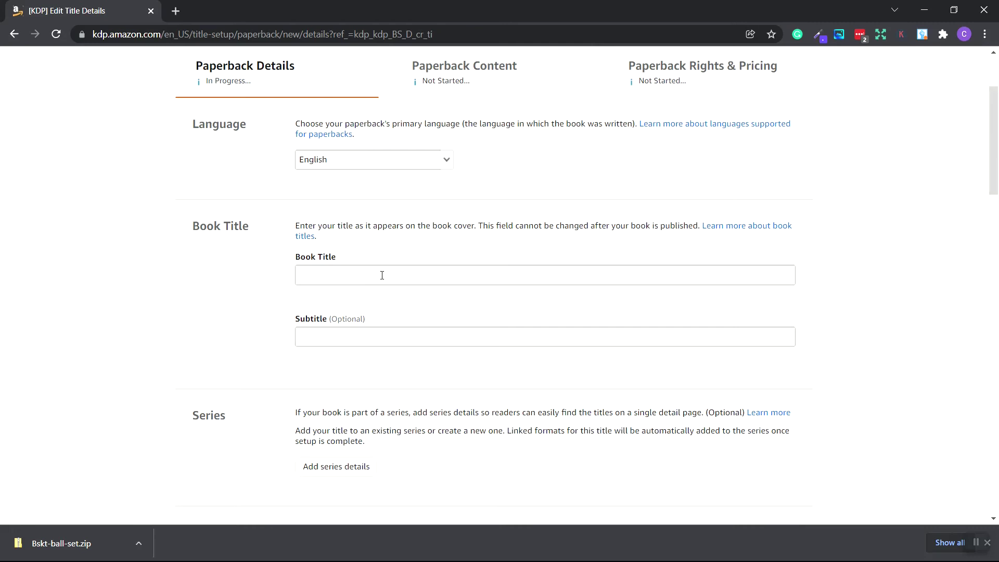
click(387, 273)
text(Basketball Notebook For Boys)
click(380, 333)
scroll(368, 317, down, 1)
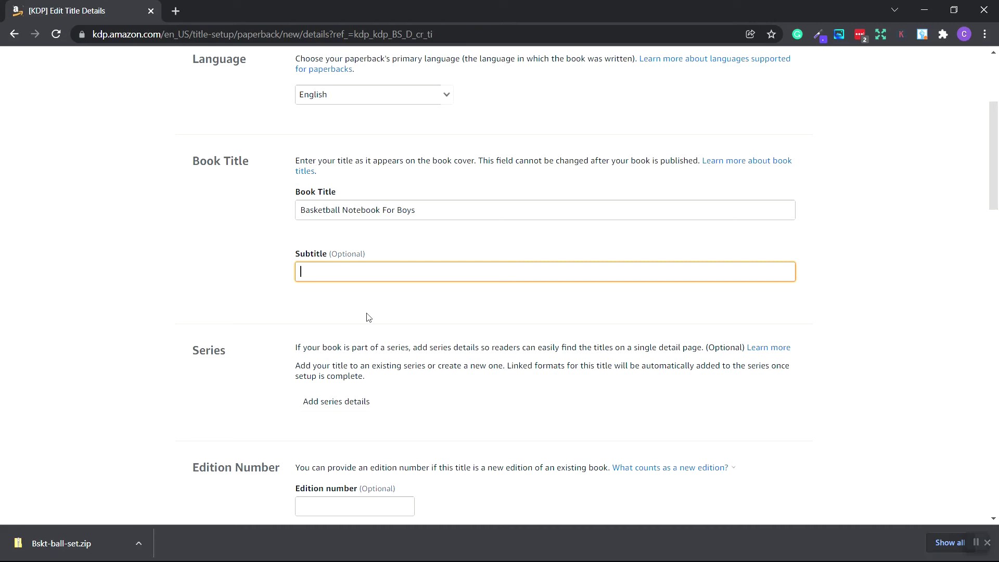
text(Lined Notebook Paper with Basketball Themed Images on Each Page)
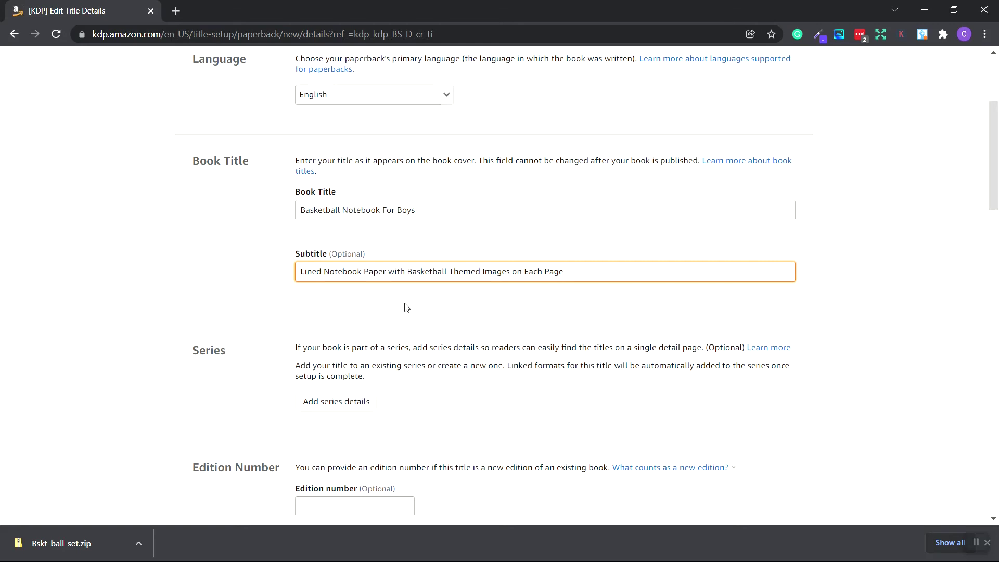
drag(435, 210, 265, 206)
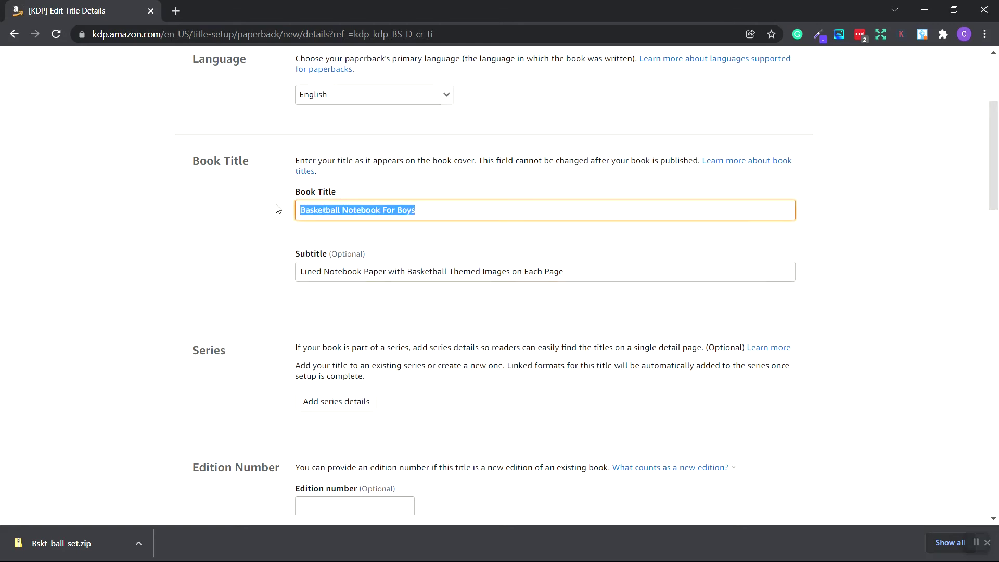
click(589, 215)
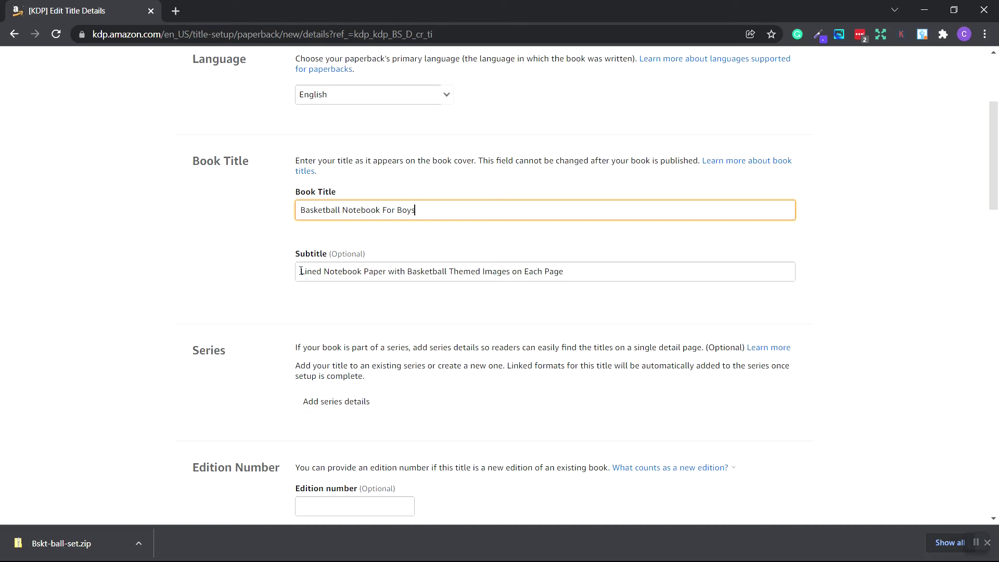
scroll(504, 291, down, 4)
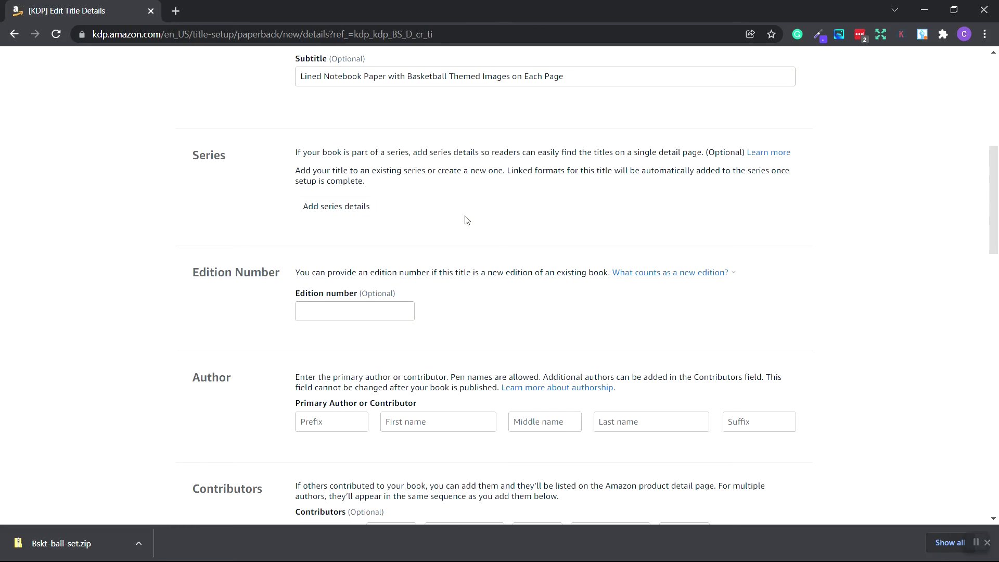
scroll(463, 219, down, 3)
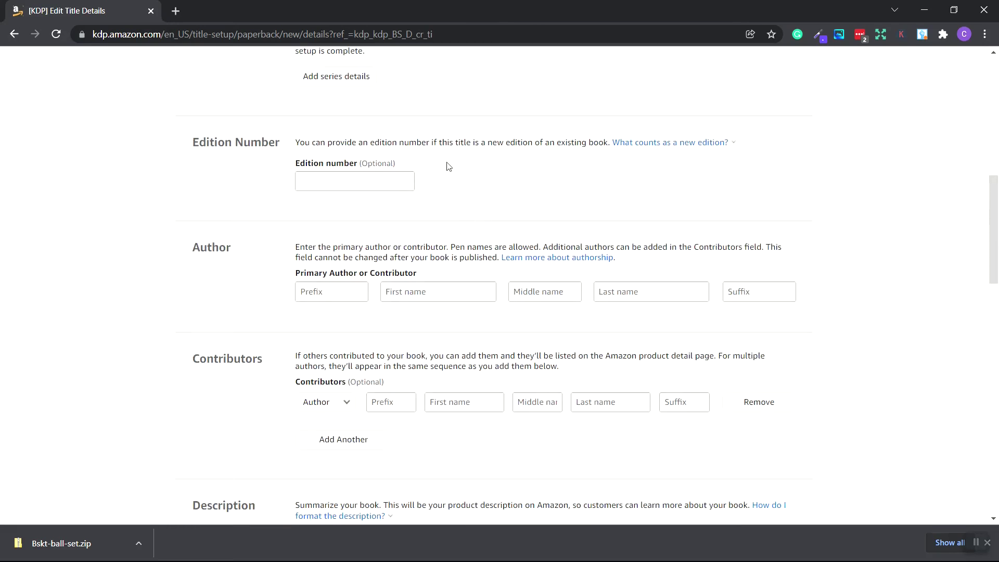
scroll(464, 172, down, 3)
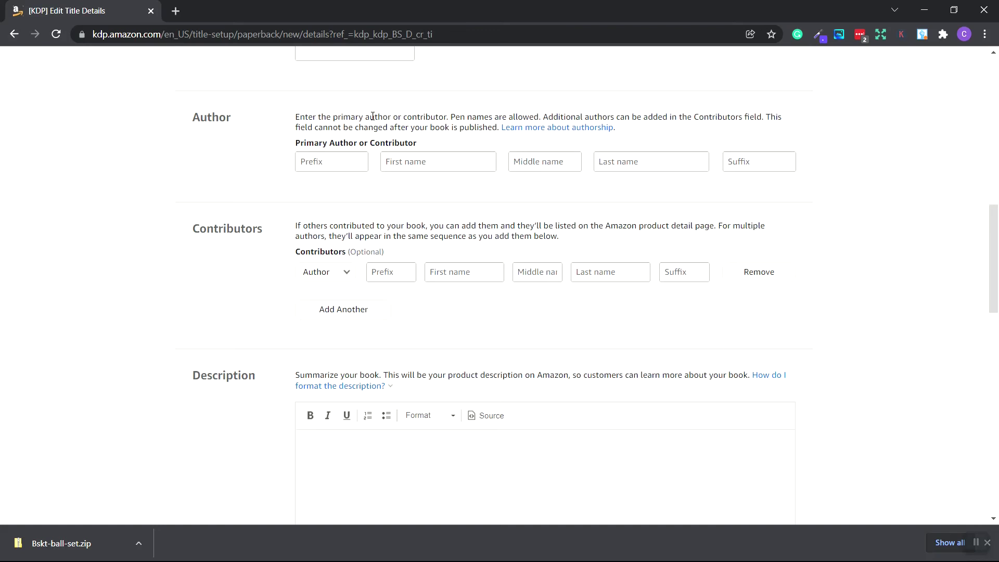
Paste the three-paragraph book description into the Description editor
drag(452, 112, 542, 117)
click(431, 185)
scroll(495, 239, down, 1)
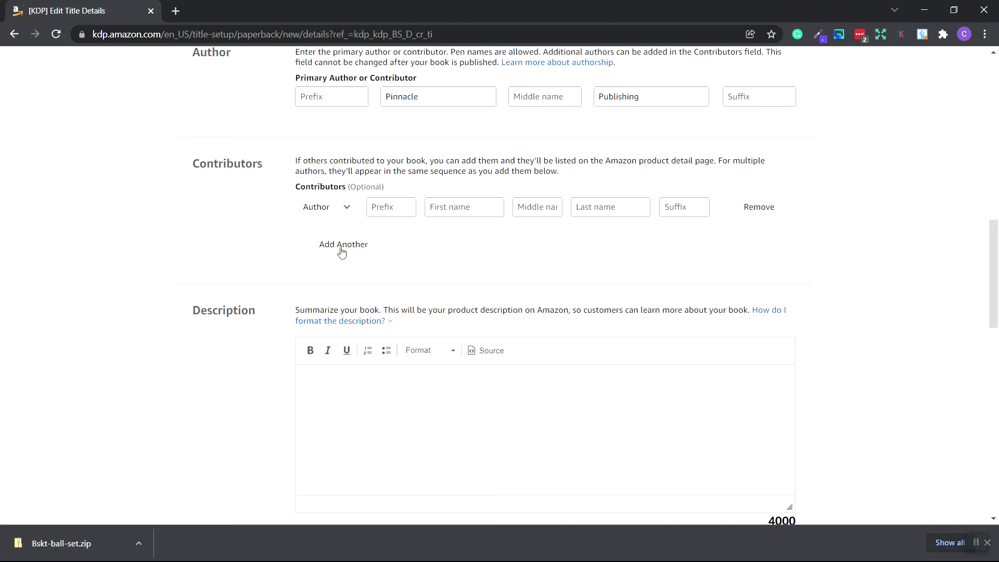
scroll(374, 224, down, 3)
click(415, 198)
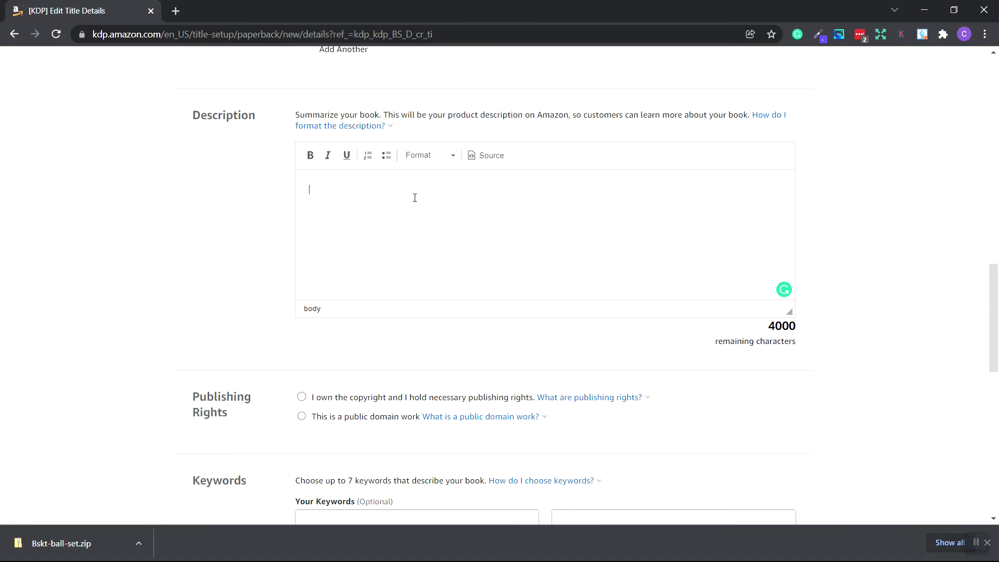
text(Write down your daily basketball thoughts, ideas, training statistics, and more with this basketball notebook for boys. The interior paper is lined for easily written notation.  This notebook features an orange and black cover with basketball-themed images placed around as a pattern. Silhouetted basketball-themed Images are also placed on each page within the notebook's interior to add a unique design to the lined notebook paper. It contains 120 pages and is 6 inches wide by 9 inches tall.  Makes a great gift for brothers, nephews, and sons who are interested in basketball as a hobby or potential future career. This basketball notebook can be gifted on Christmas and Birthday occasions.)
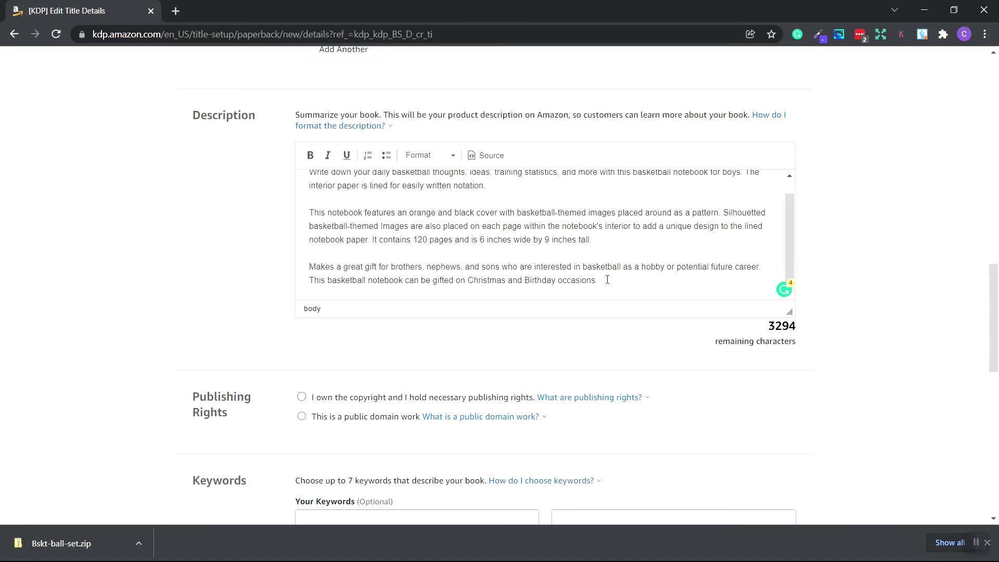
Edit the description's gift list to read brothers, nephews, sons, and grandsons
double_click(419, 239)
click(604, 267)
drag(390, 266, 498, 268)
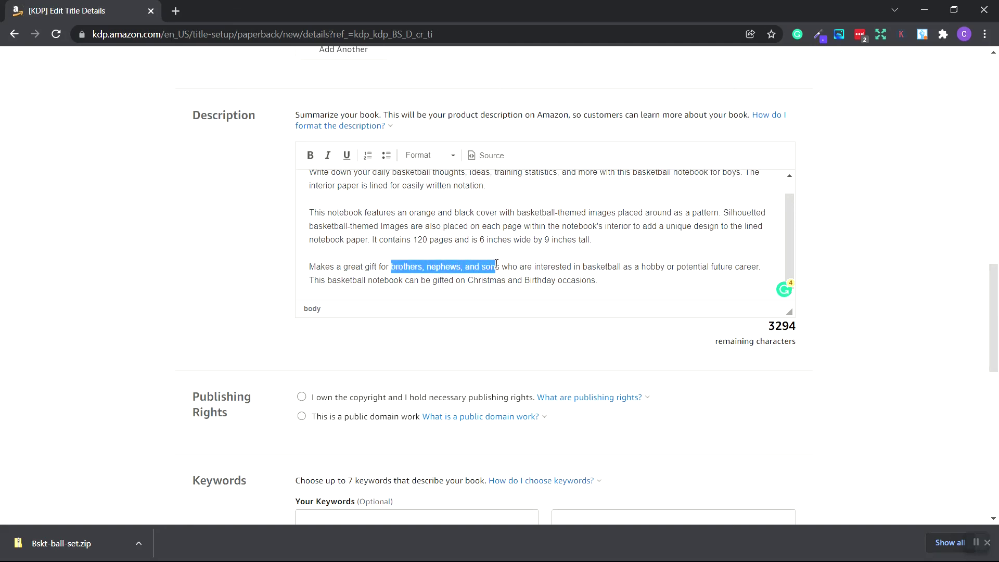
text(brothers, nephews, sons, and grandsons)
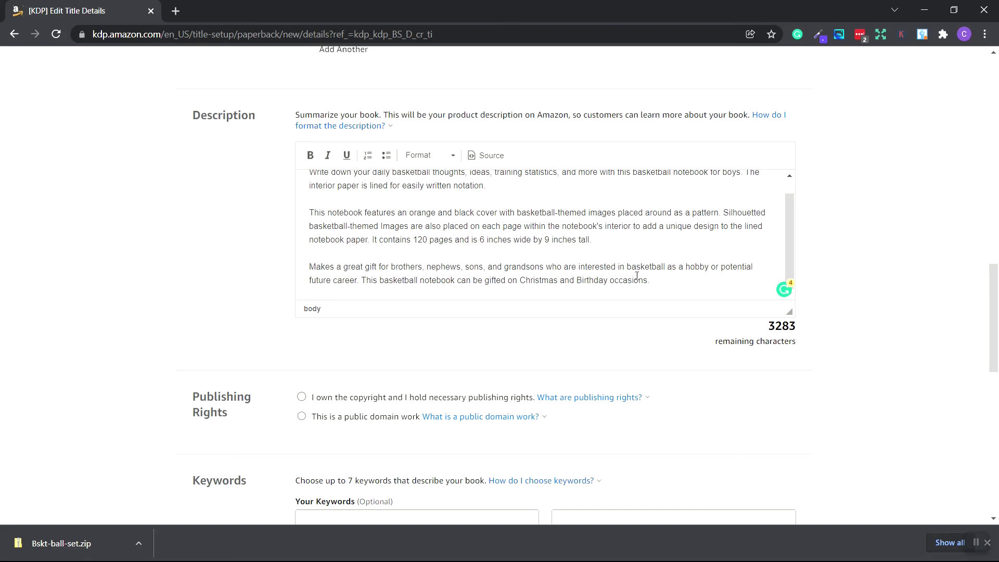
scroll(658, 276, down, 4)
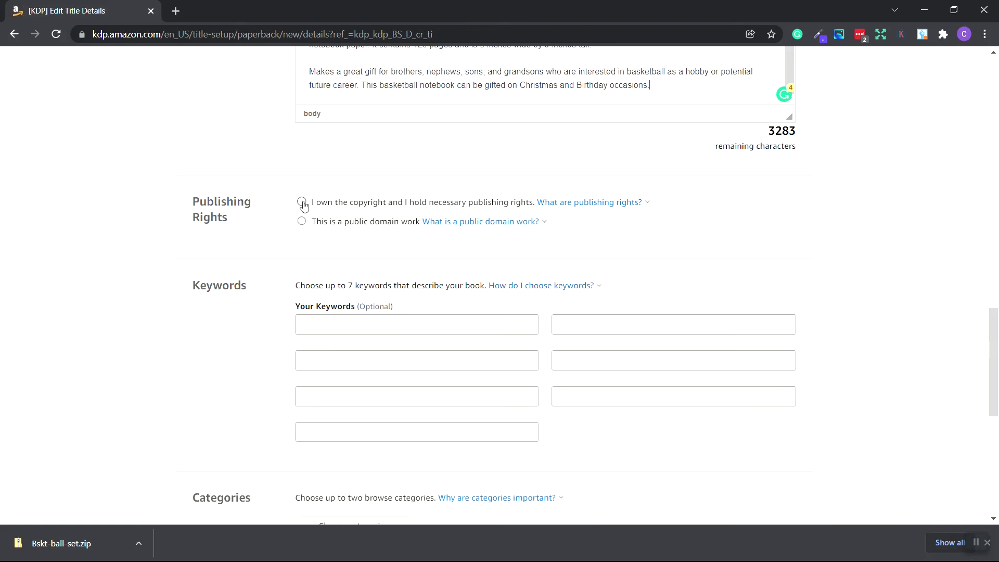
Declare copyright ownership, enter keywords black, brown, orange, player, sports, team, and open category selection
click(590, 207)
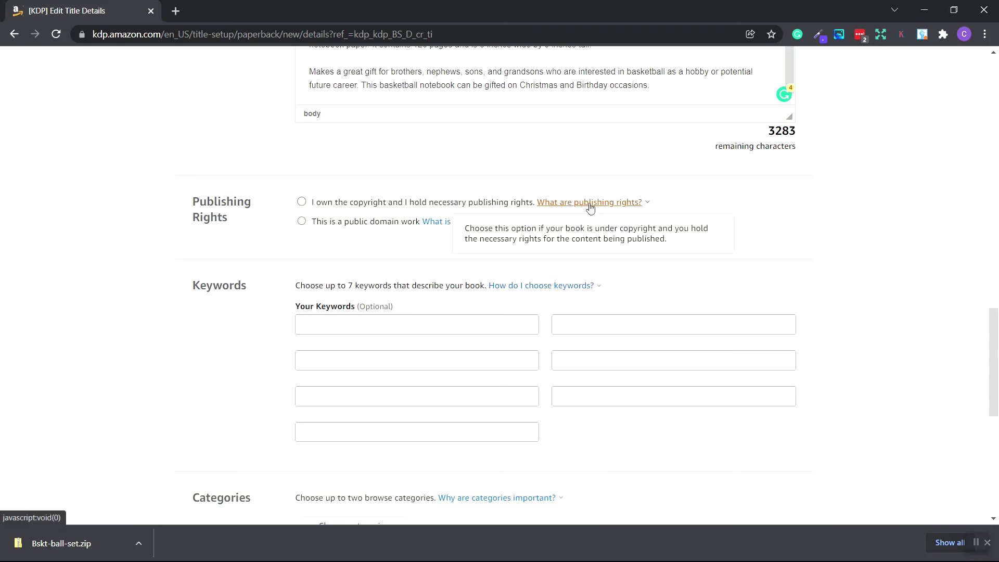
click(301, 201)
scroll(321, 152, down, 3)
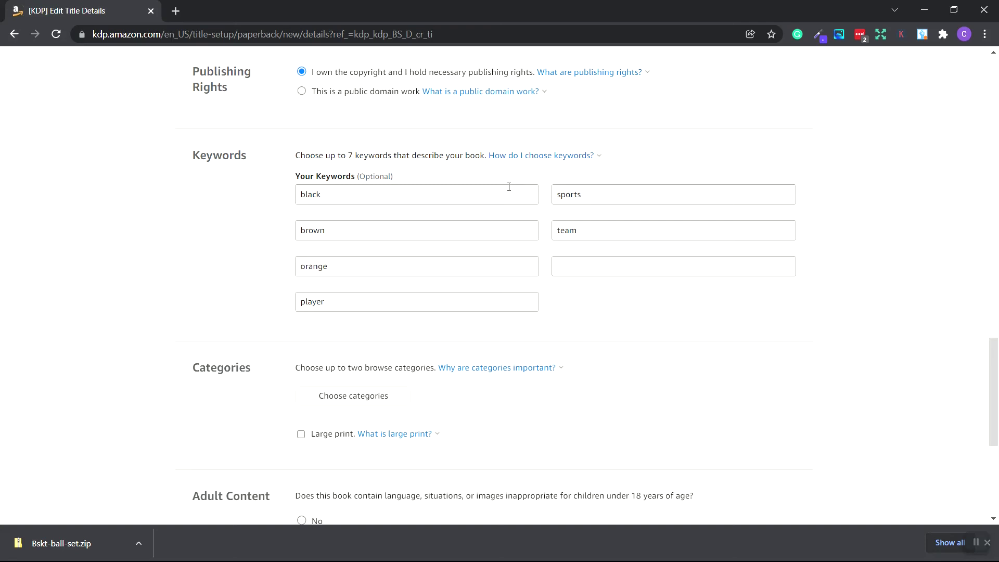
scroll(509, 186, down, 4)
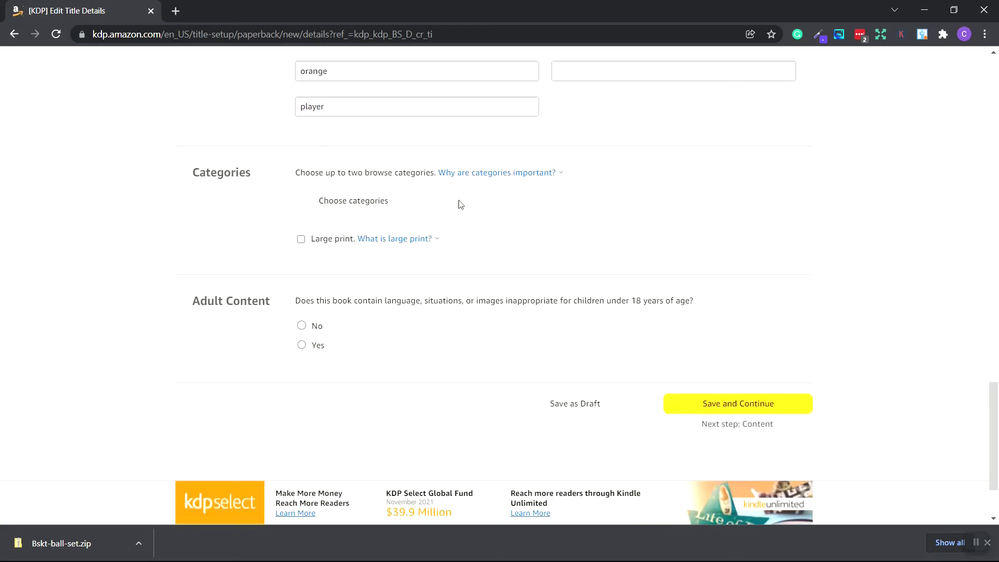
click(362, 202)
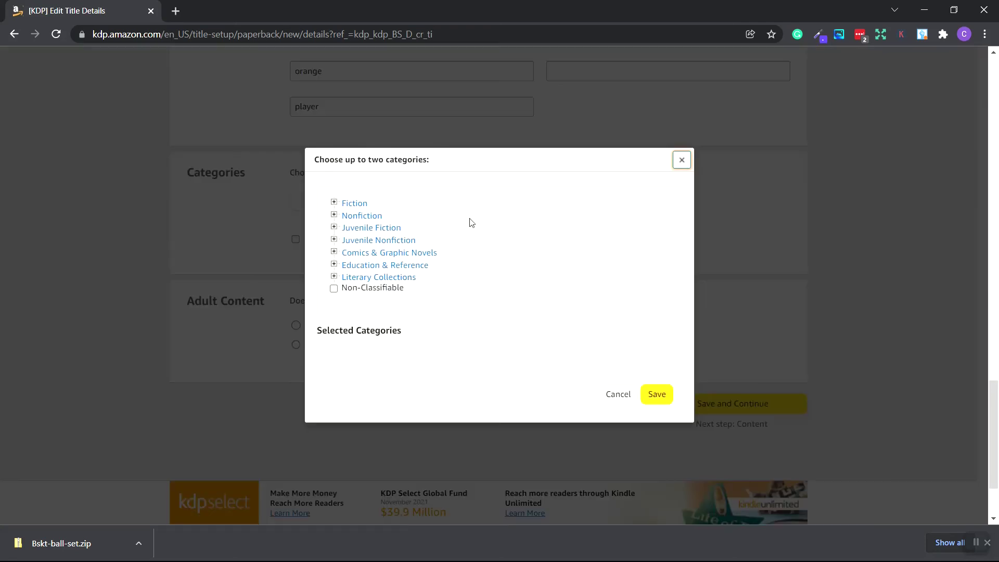
Set the category to Nonfiction > Sports & Recreation > Basketball and save the paperback details
click(334, 216)
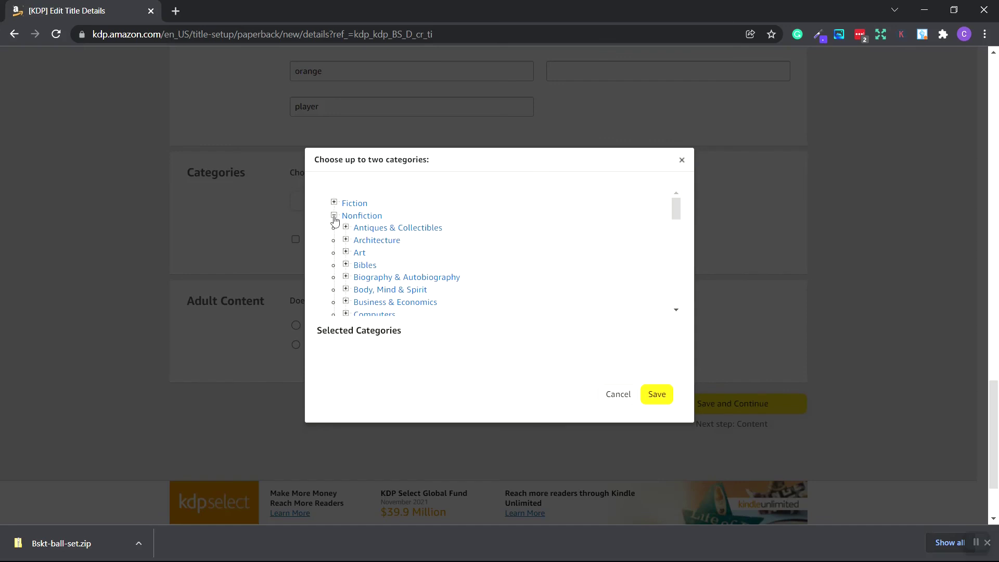
scroll(422, 236, down, 5)
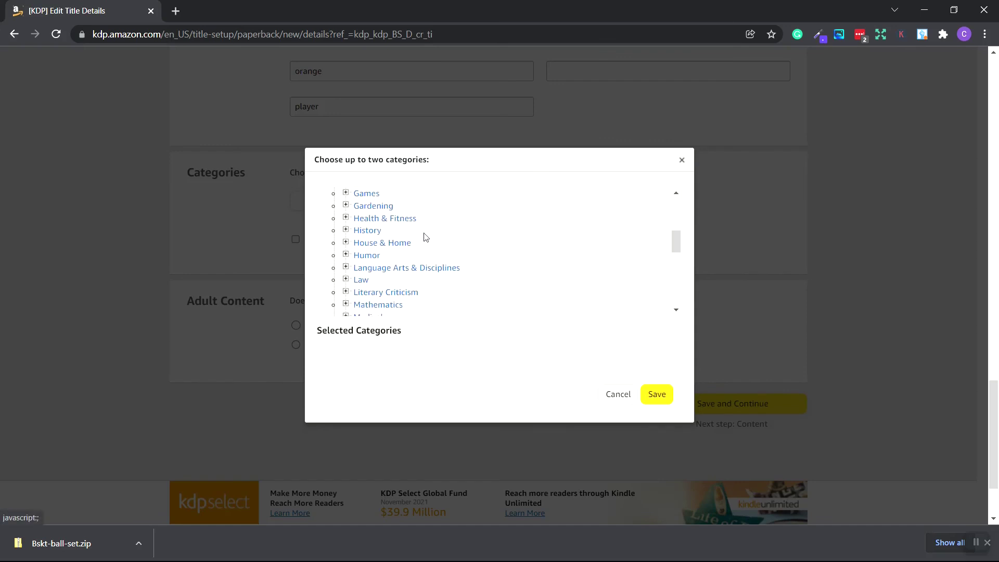
scroll(426, 237, down, 5)
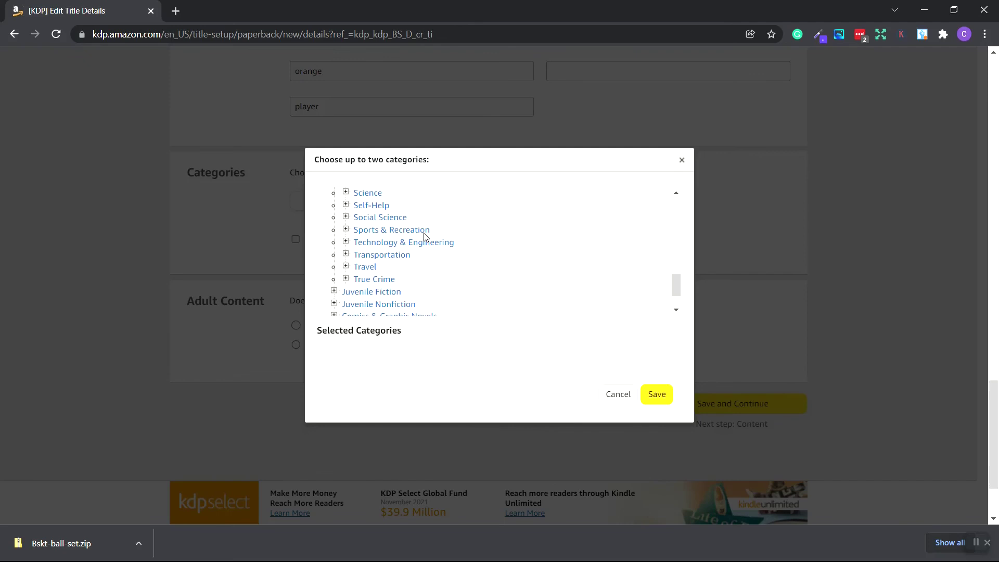
click(346, 230)
click(357, 289)
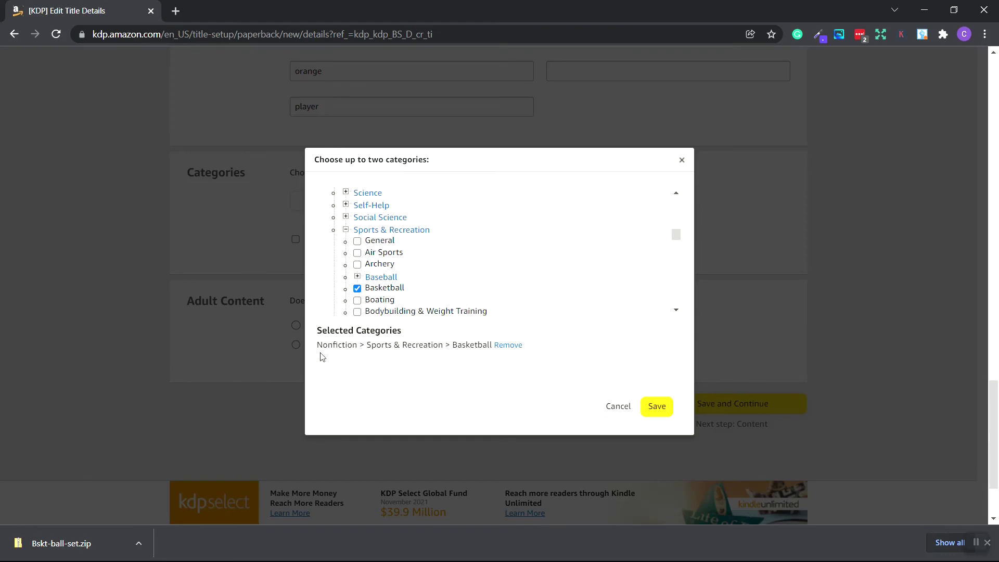
drag(317, 345, 491, 345)
click(657, 406)
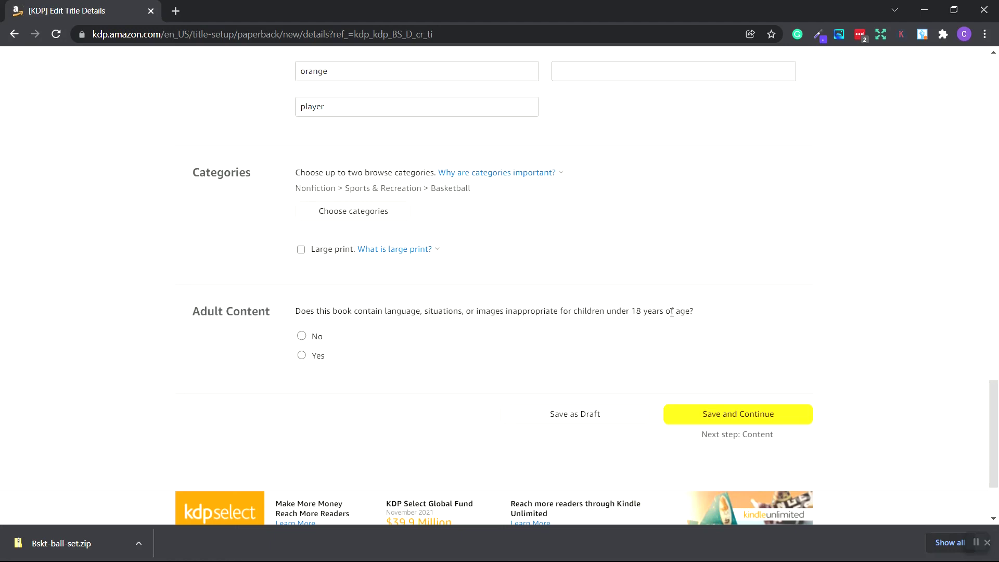
click(746, 421)
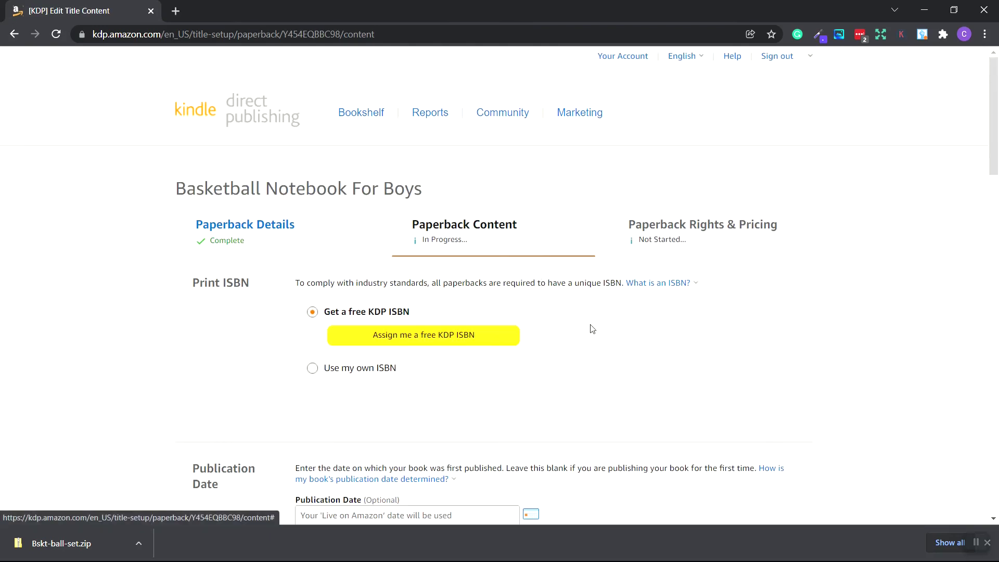
click(428, 341)
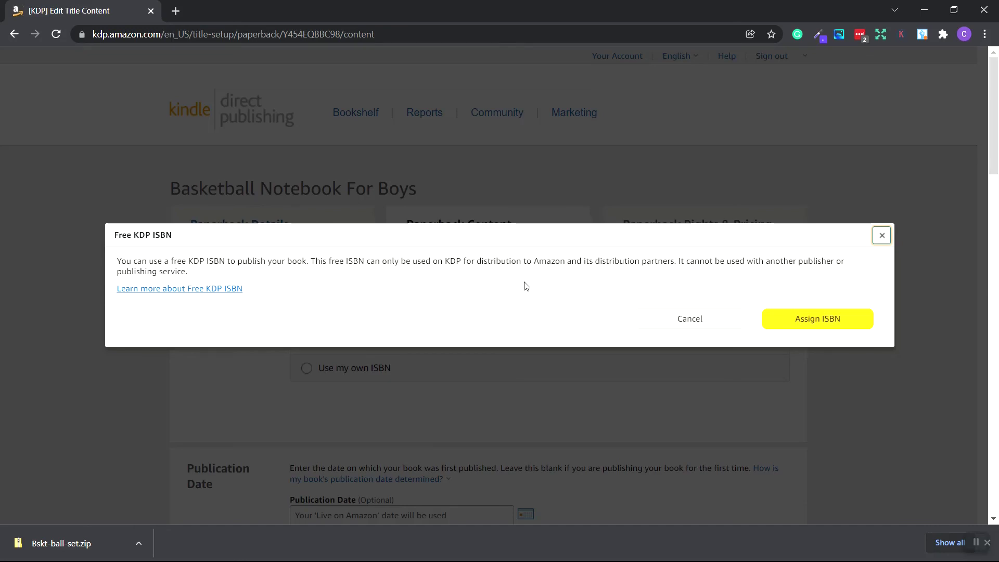
click(836, 321)
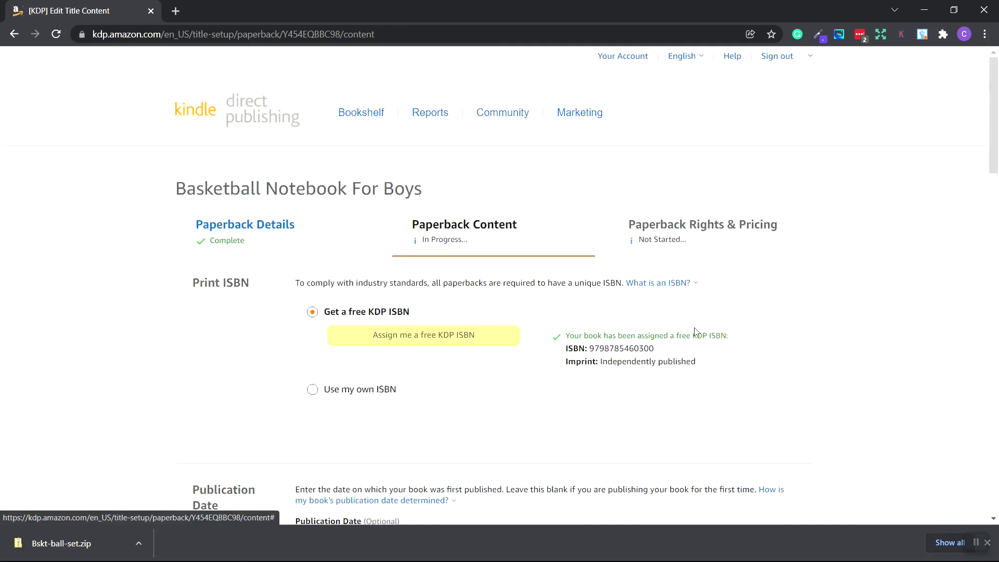
scroll(508, 345, down, 5)
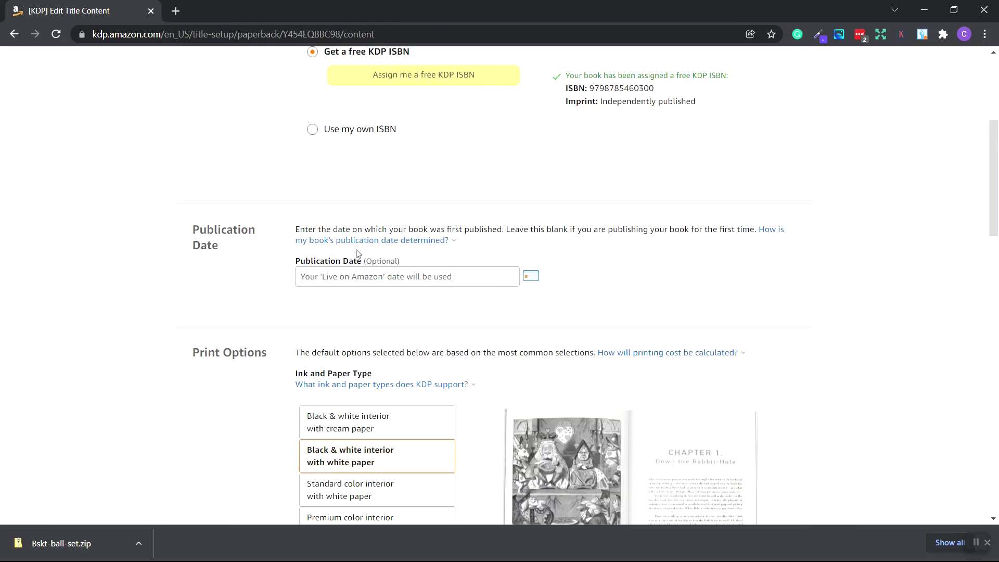
Set Bleed (PDF only) with black & white interior, white paper, 6 x 9 in trim
scroll(484, 286, down, 3)
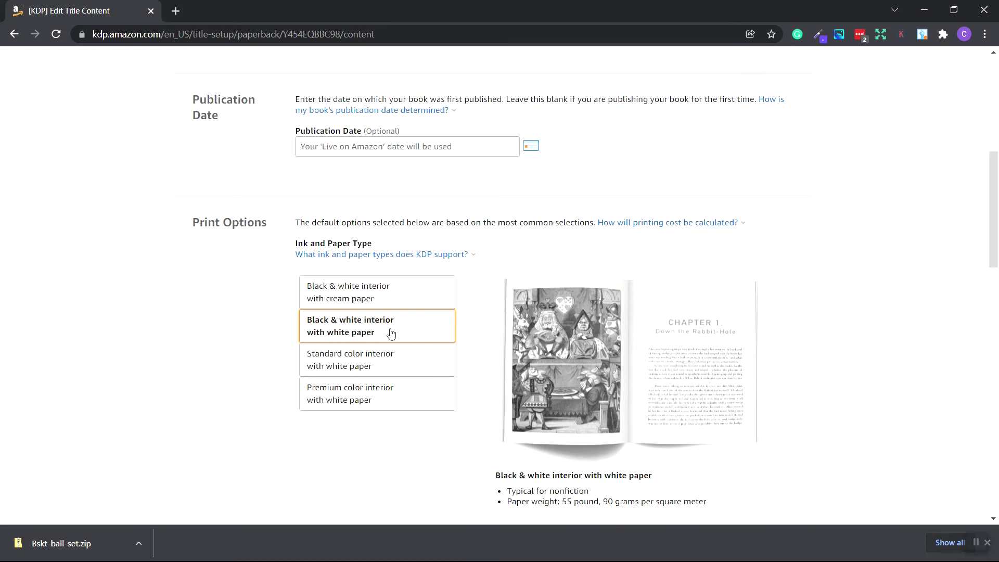
scroll(470, 330, down, 5)
scroll(472, 330, down, 1)
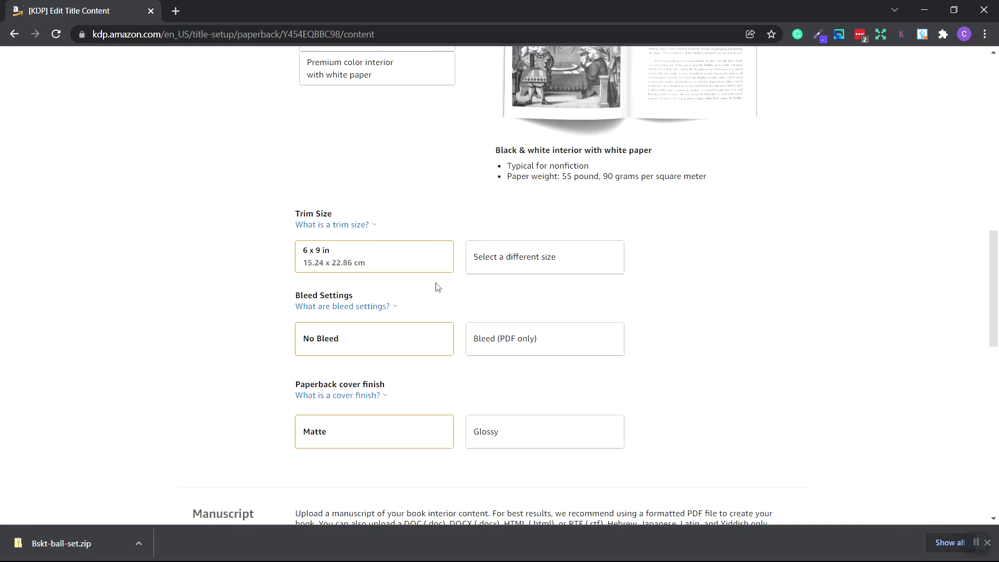
scroll(434, 284, down, 1)
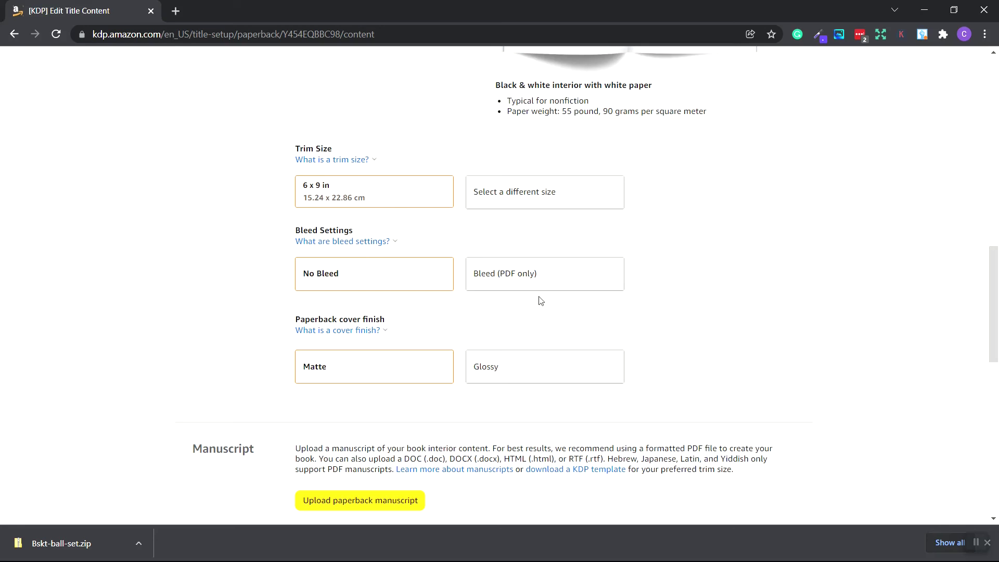
click(541, 276)
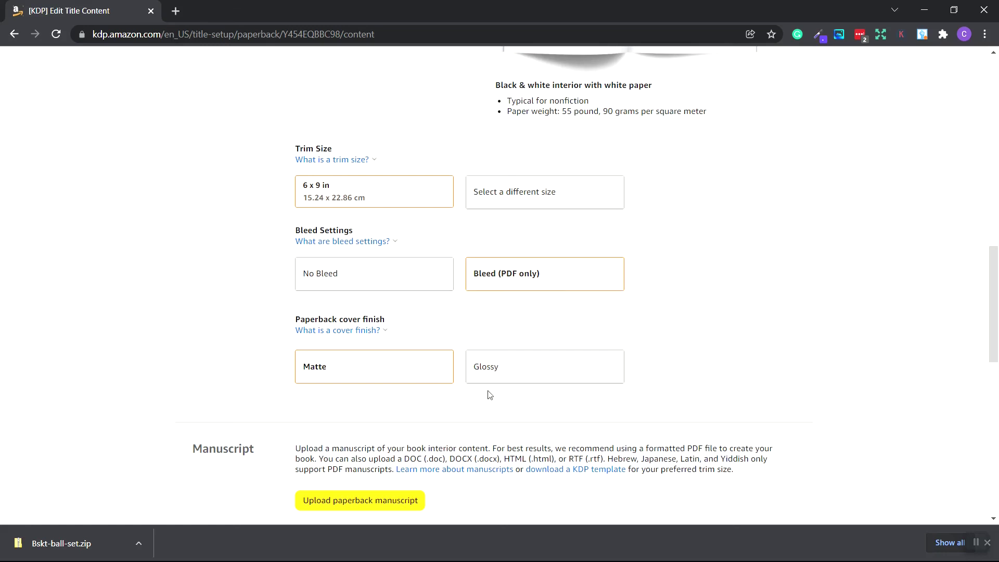
Choose to upload an existing print-ready cover, keeping the Matte finish
scroll(413, 327, down, 3)
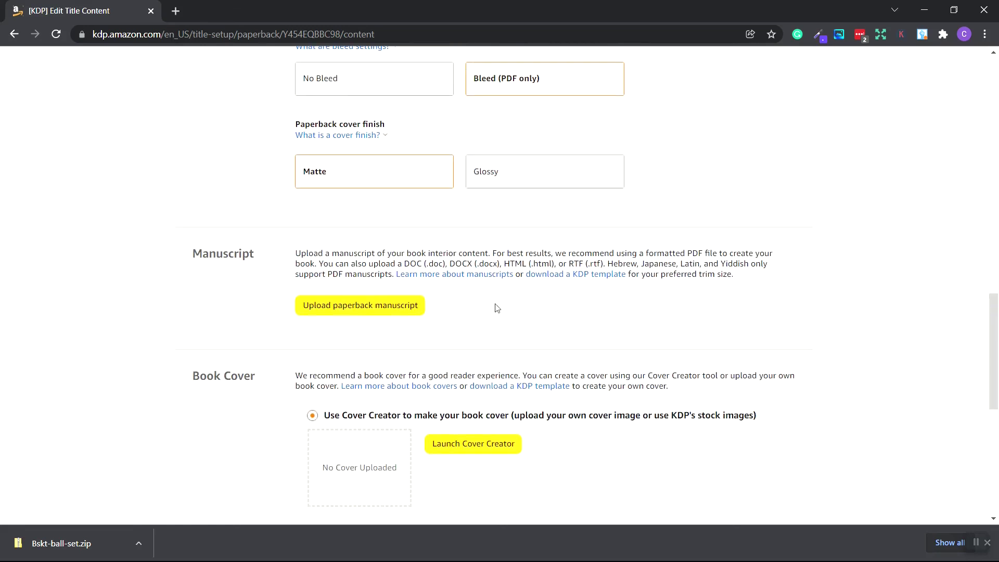
scroll(491, 320, down, 1)
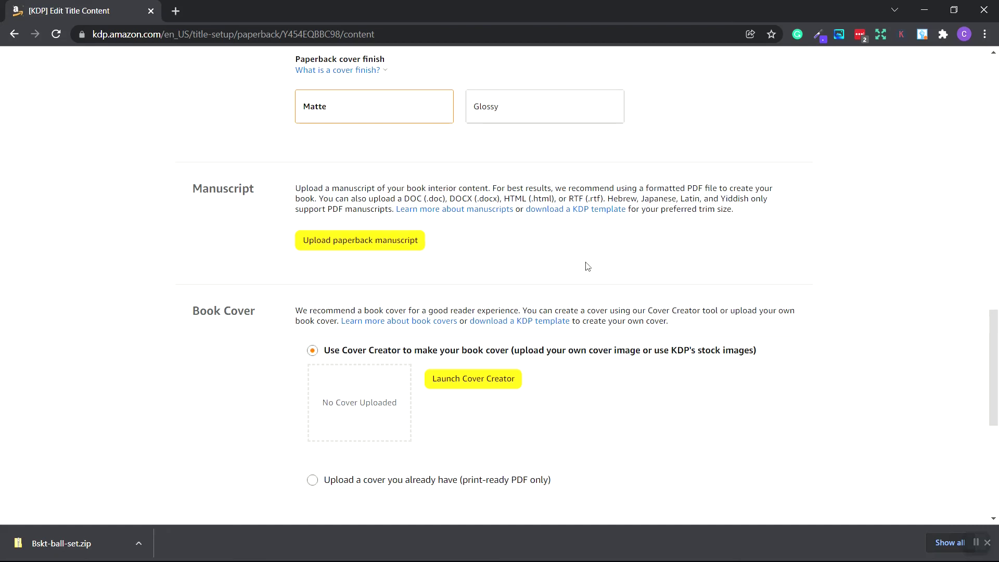
scroll(608, 288, down, 2)
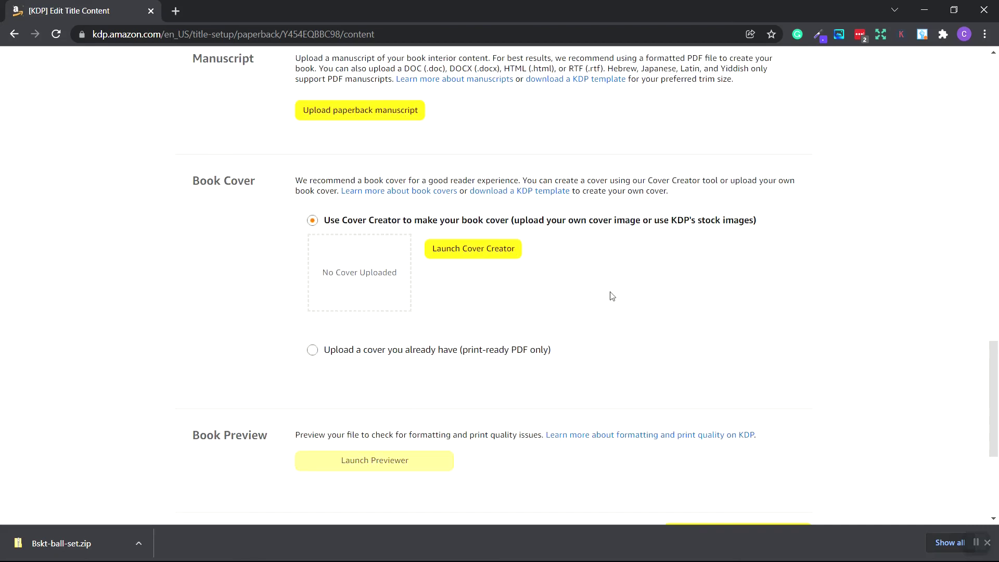
click(313, 352)
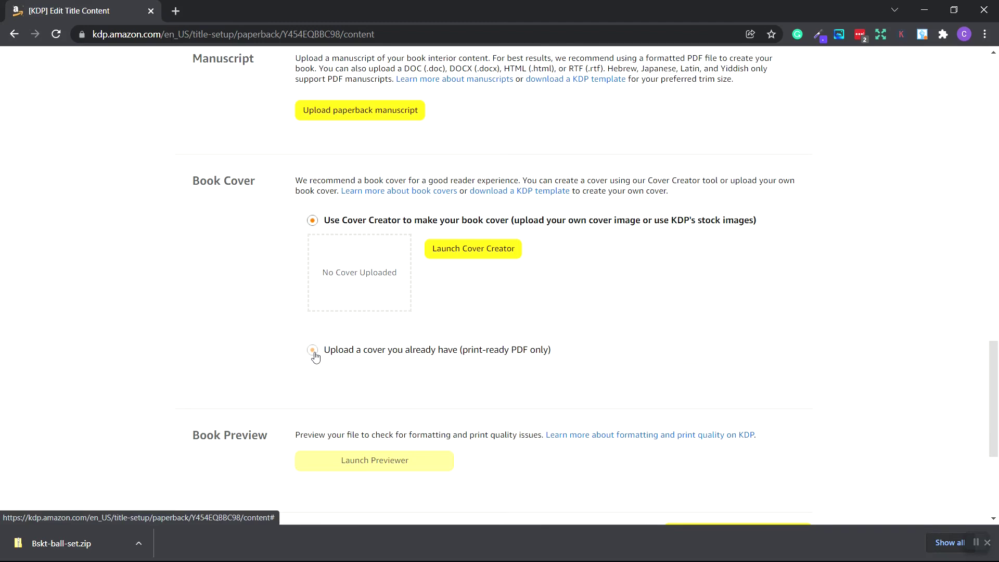
Upload Basketball Notebook Cover.pdf as the print-ready paperback cover
click(475, 280)
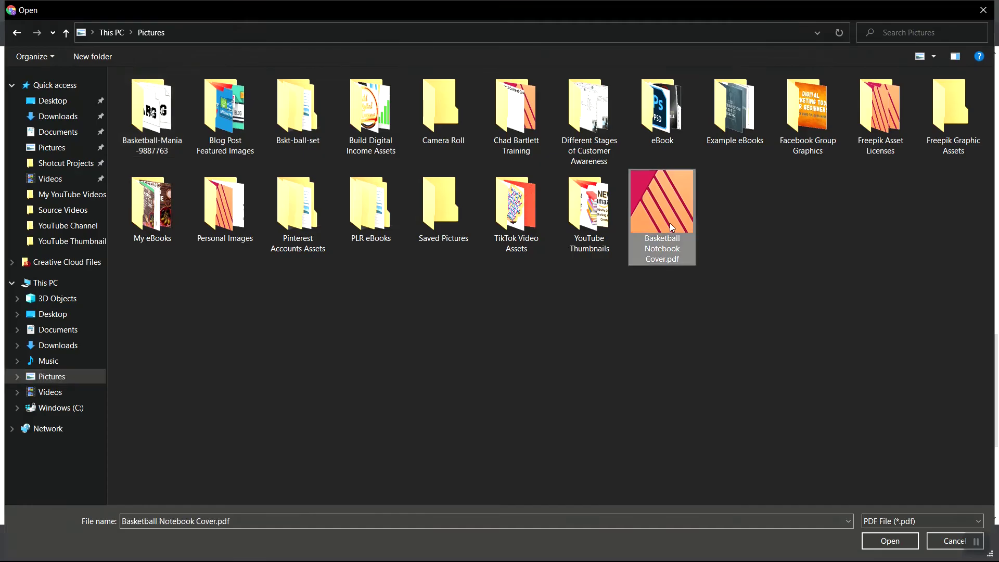
double_click(669, 223)
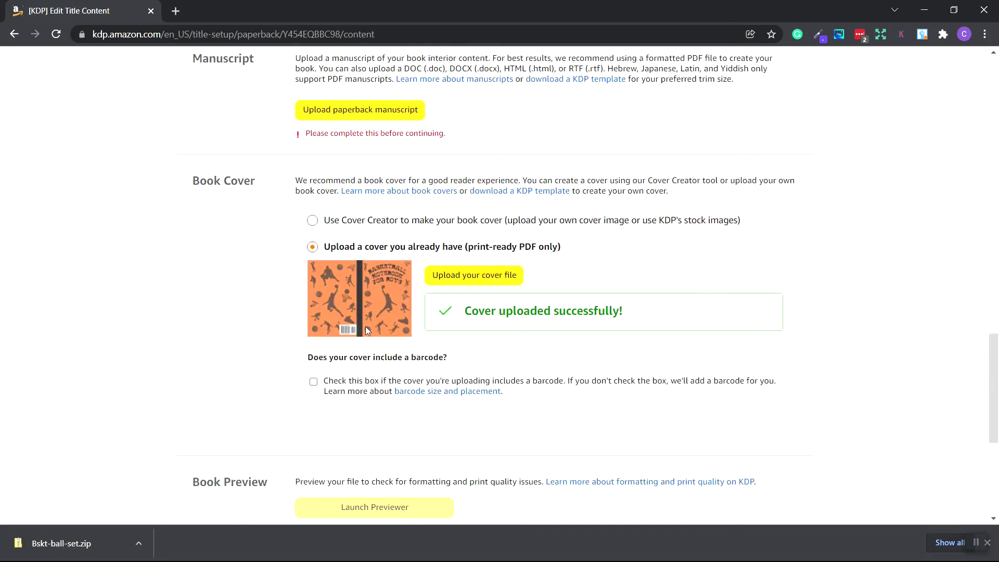
scroll(415, 284, down, 4)
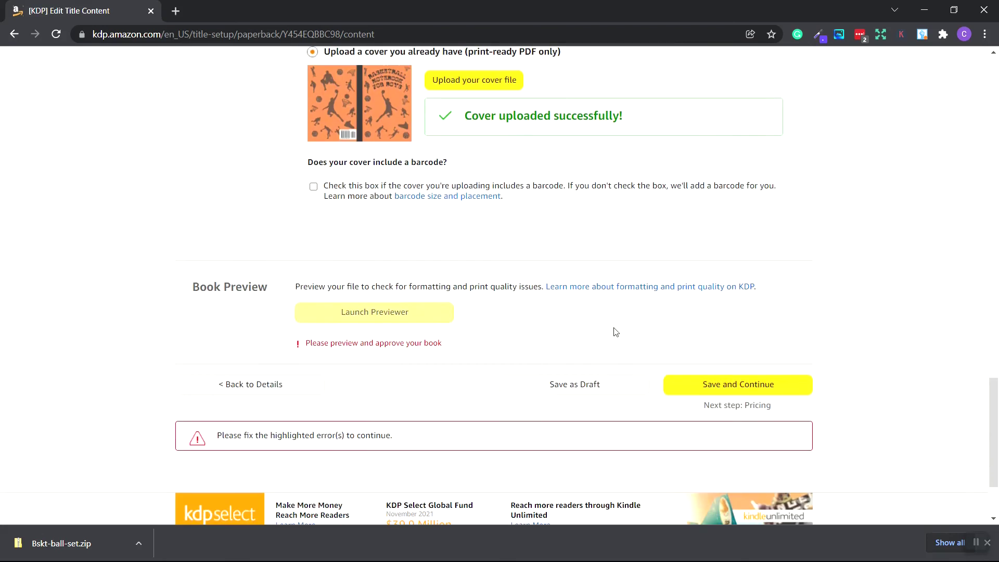
Attempt Save and Continue, then save the Paperback Content page as a draft
click(741, 385)
drag(299, 344, 468, 348)
scroll(468, 348, up, 3)
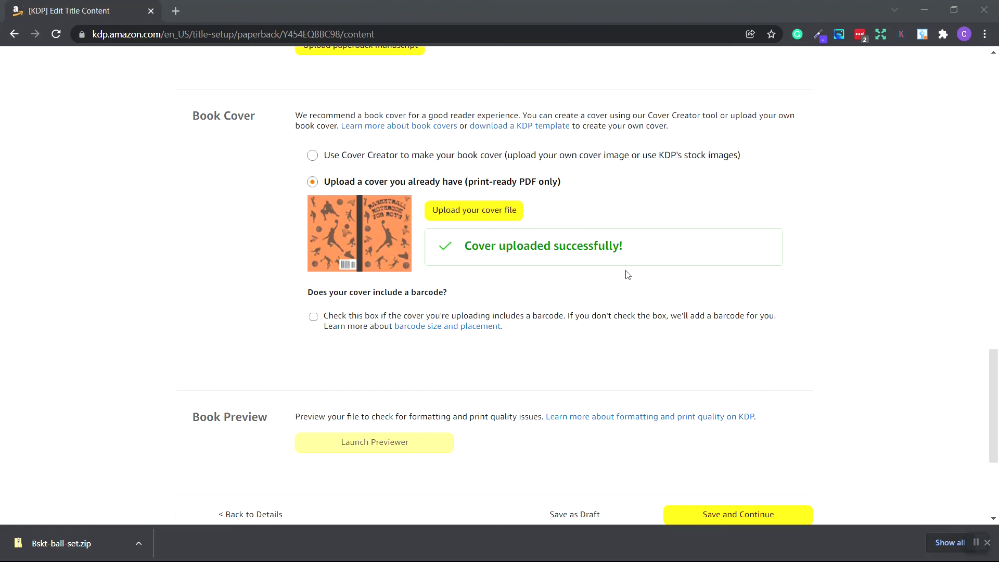
scroll(628, 274, up, 4)
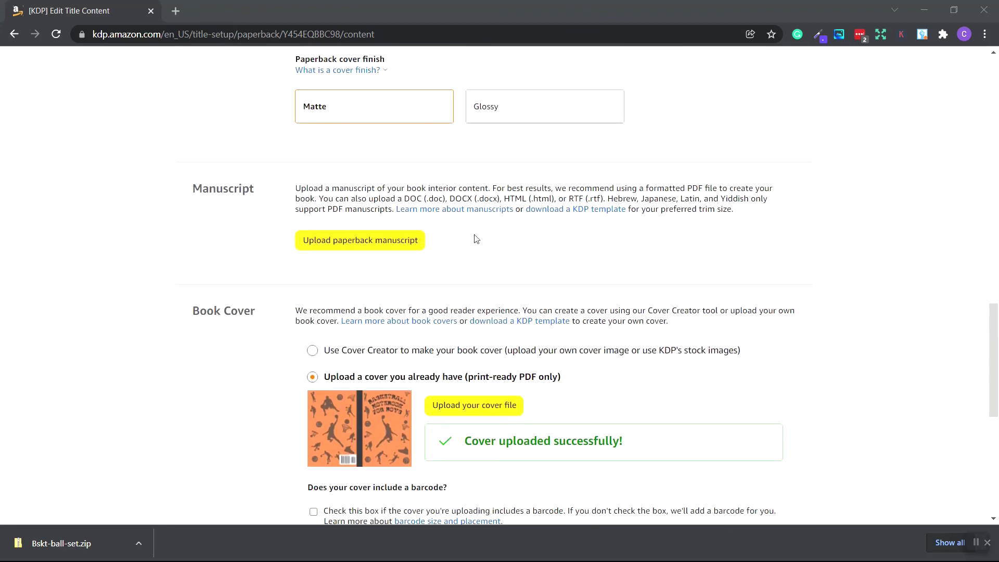
scroll(476, 238, down, 5)
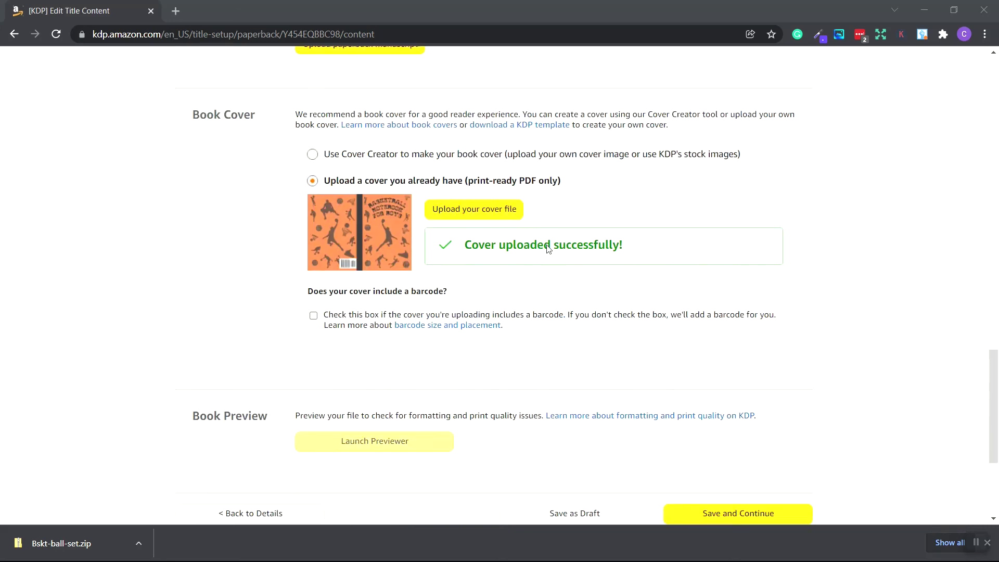
click(582, 450)
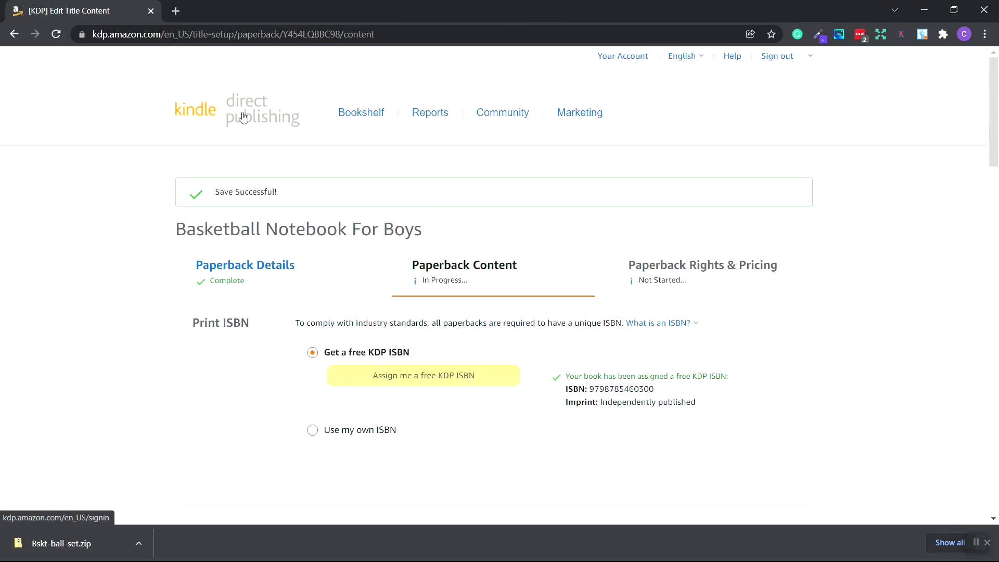
Return to the KDP Bookshelf and resume setup of the basketball notebook draft
click(211, 117)
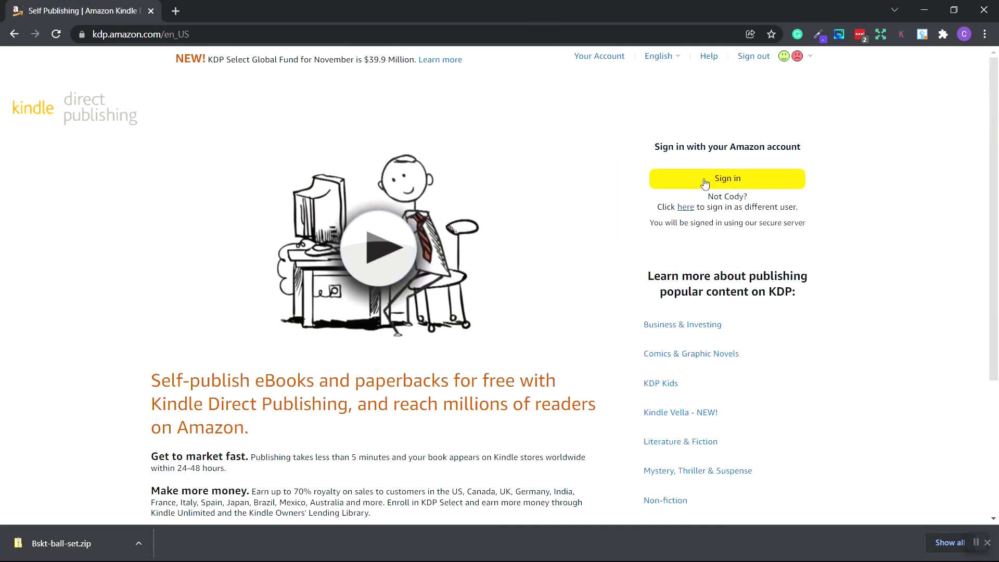
click(741, 182)
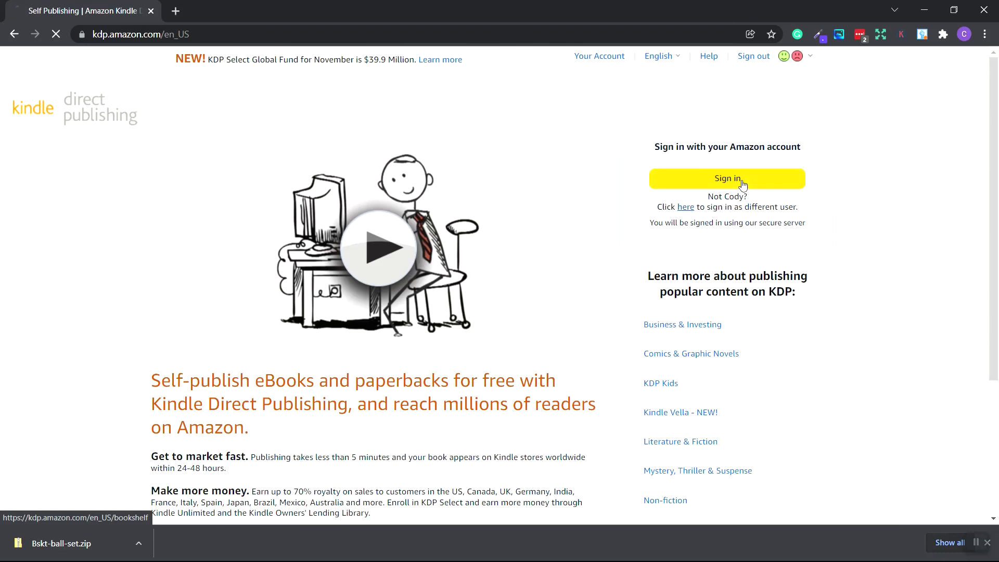
scroll(700, 241, down, 8)
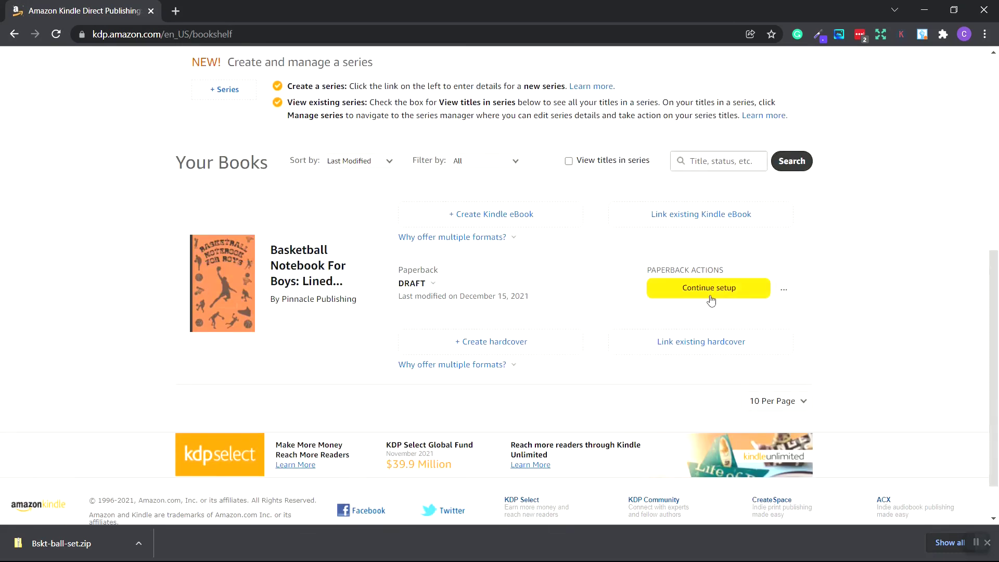
click(721, 294)
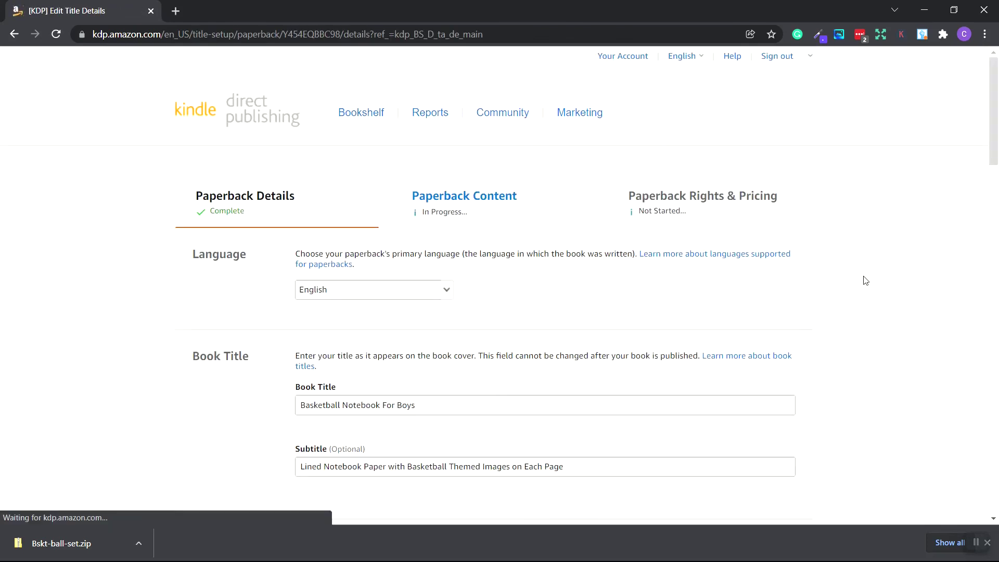
Re-save the Paperback Details to reach the Content page with the uploaded cover
scroll(862, 279, down, 12)
scroll(848, 273, down, 15)
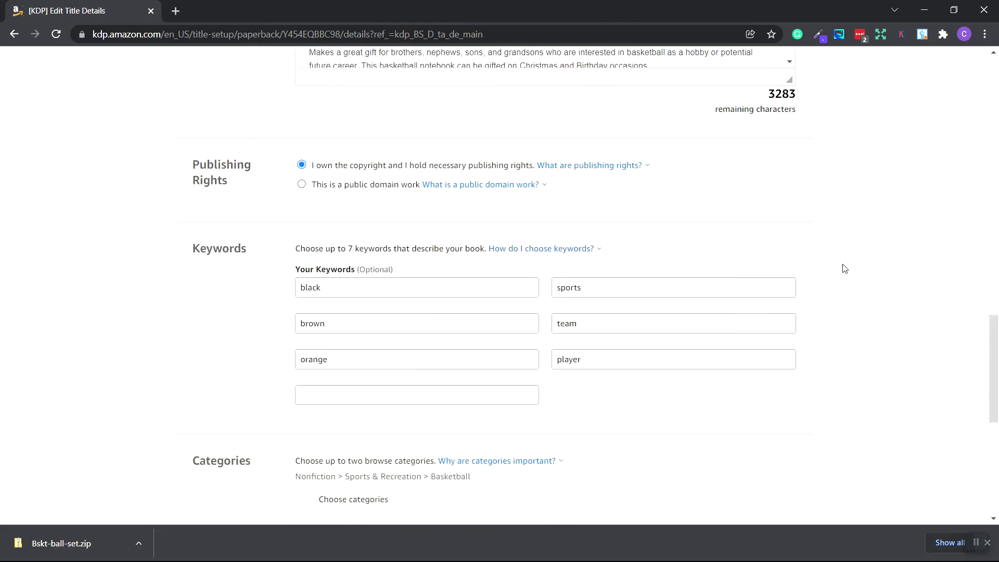
click(739, 305)
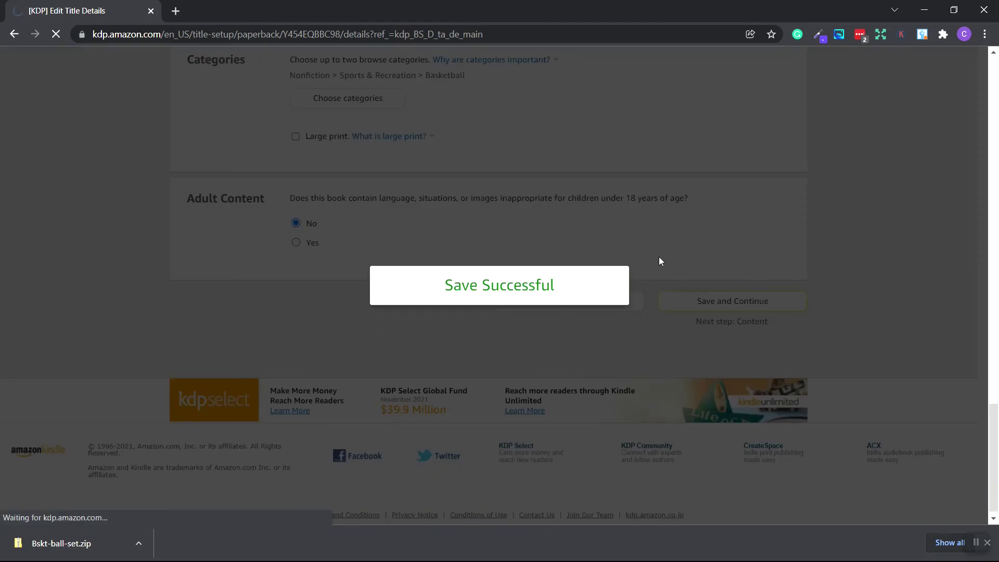
scroll(660, 260, down, 6)
scroll(660, 260, down, 18)
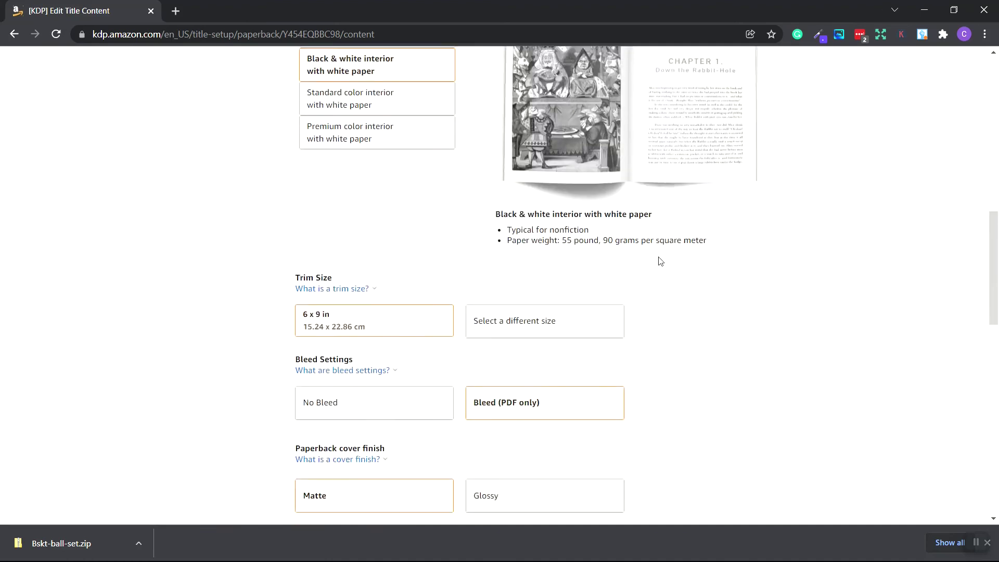
scroll(765, 201, up, 4)
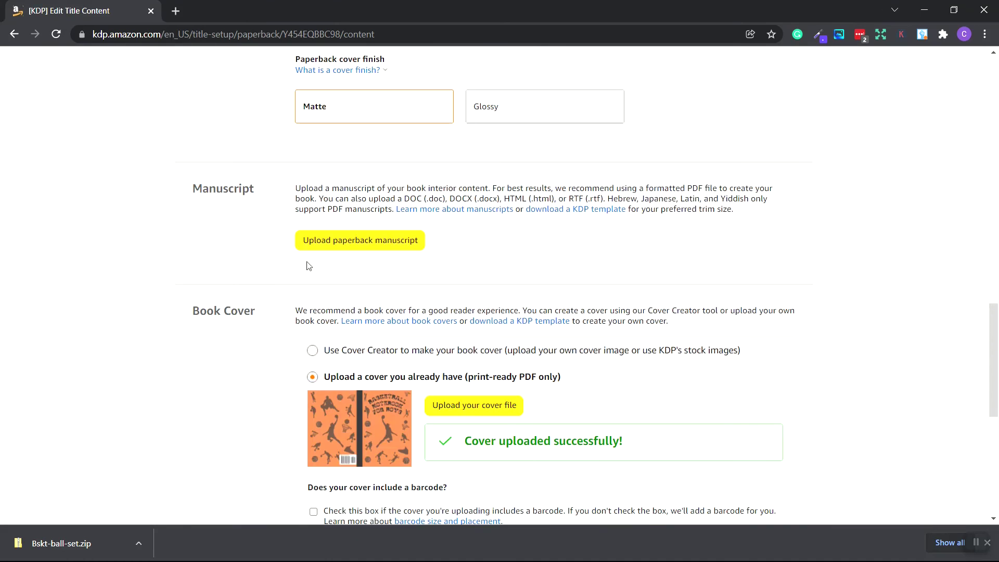